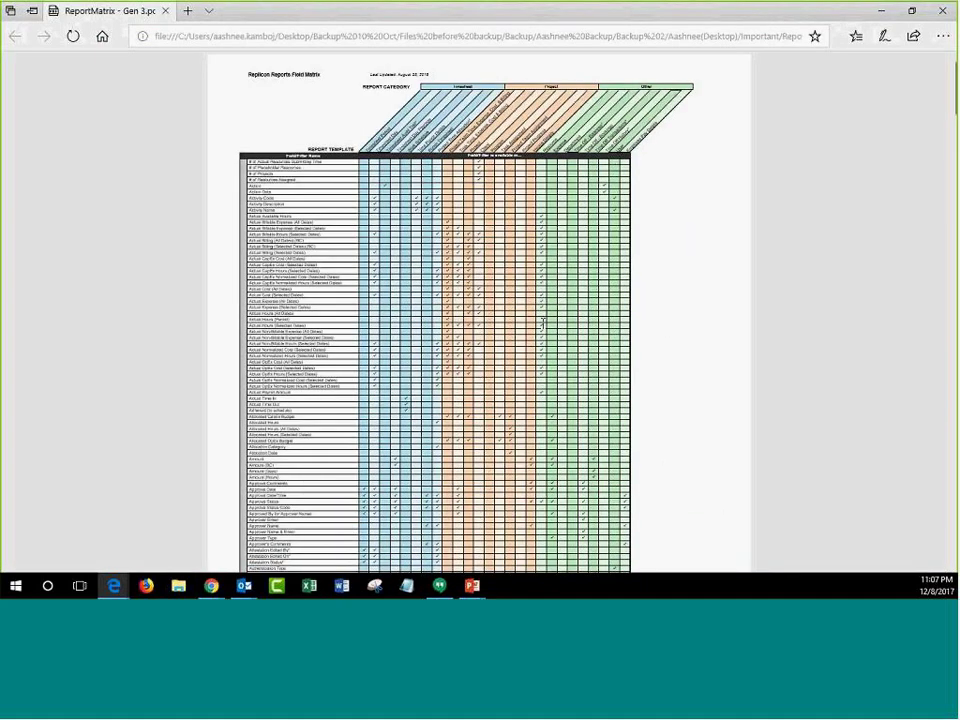
Scroll through the Reports Field Matrix, then close the help page to return to the slideshow.
{"action": "scroll", "coordinate": [543, 322], "scroll_direction": "up", "scroll_amount": 1, "text": "ctrl"}
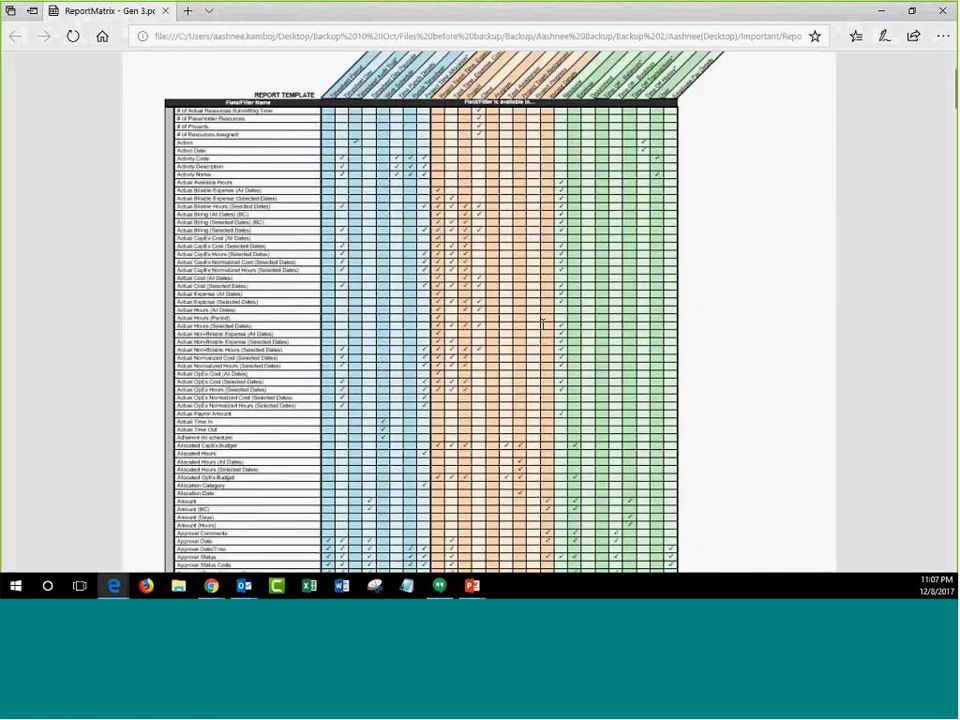
{"action": "scroll", "coordinate": [543, 322], "scroll_direction": "up", "scroll_amount": 1, "text": "ctrl"}
{"action": "scroll", "coordinate": [376, 220], "scroll_direction": "up", "scroll_amount": 5}
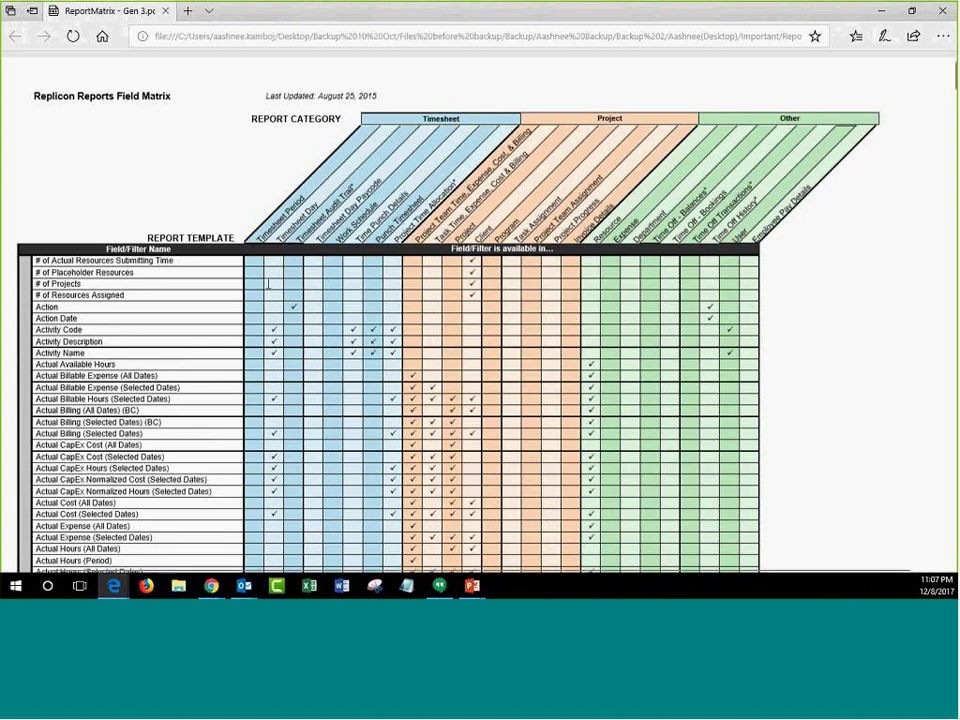
{"action": "scroll", "coordinate": [268, 284], "scroll_direction": "down", "scroll_amount": 10}
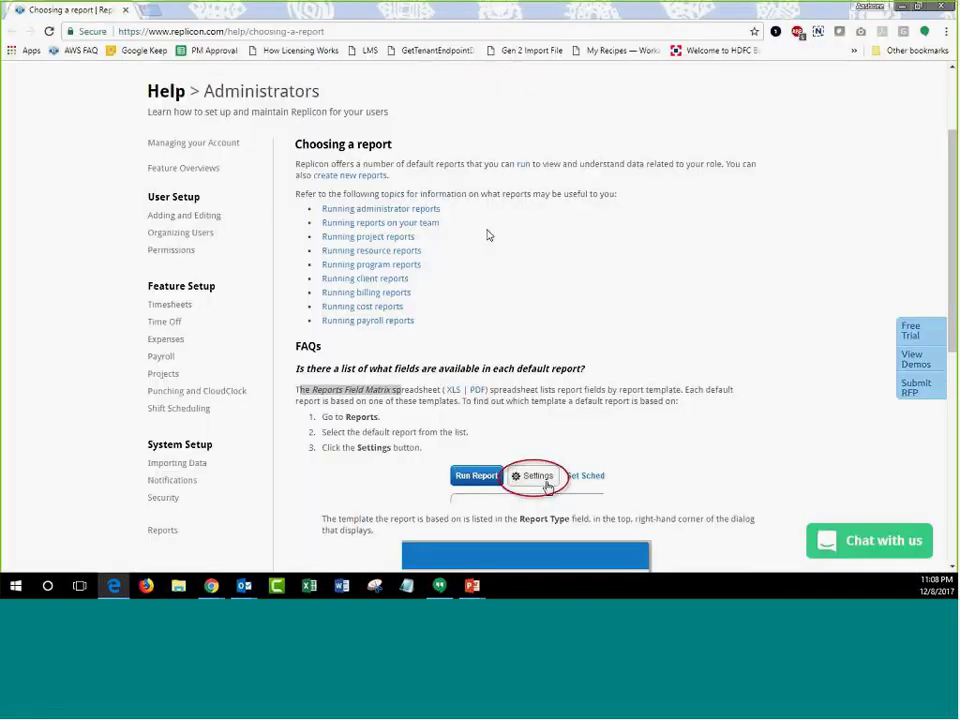
{"action": "scroll", "coordinate": [455, 200], "scroll_direction": "up", "scroll_amount": 3}
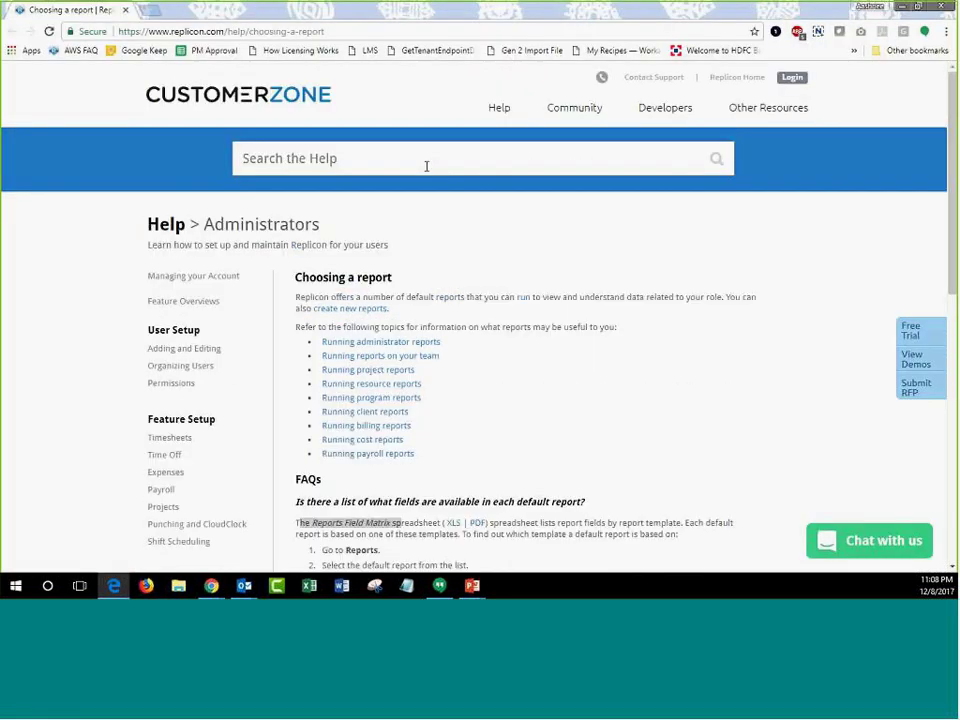
{"action": "left_click", "coordinate": [945, 7]}
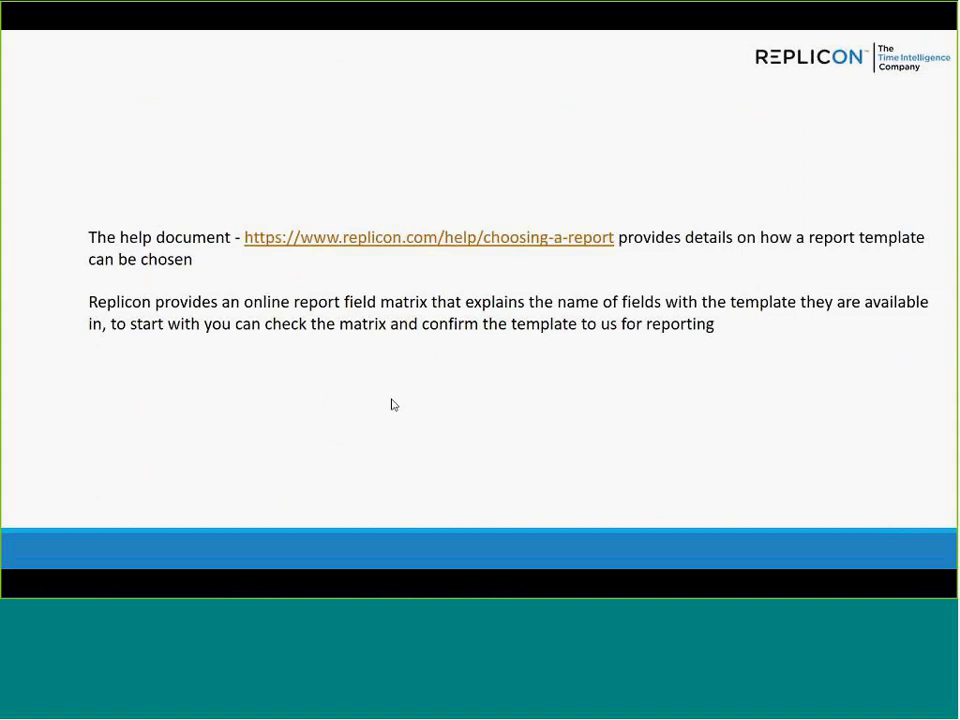
Advance to the slide about the choosing-a-report help document and online field matrix.
{"action": "key", "text": "Right"}
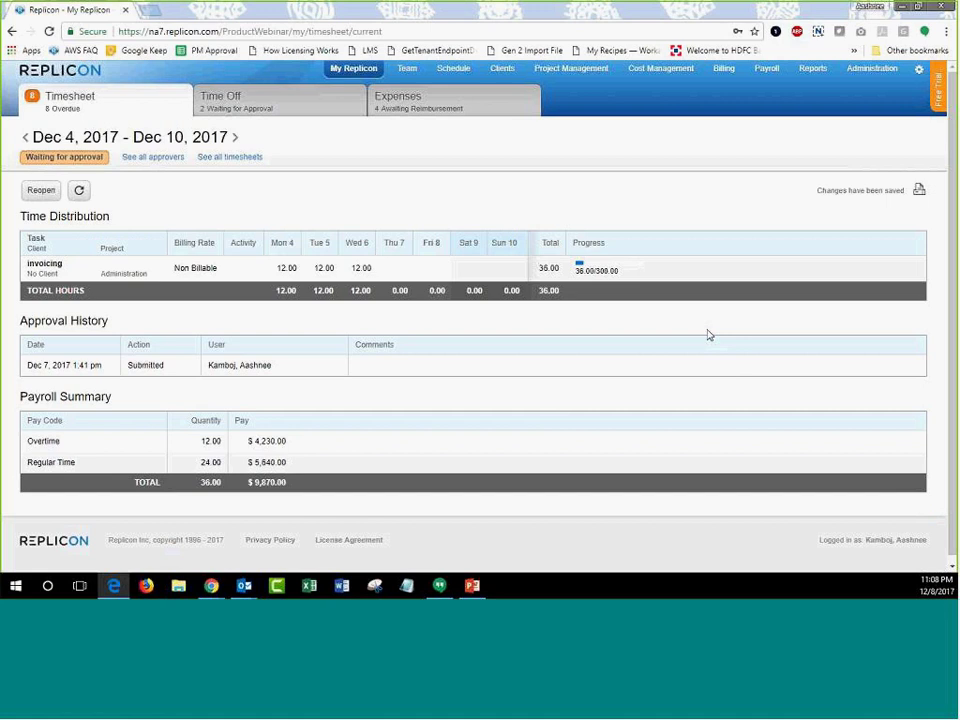
Go to the All Reports list and start a new report.
{"action": "left_click", "coordinate": [813, 75]}
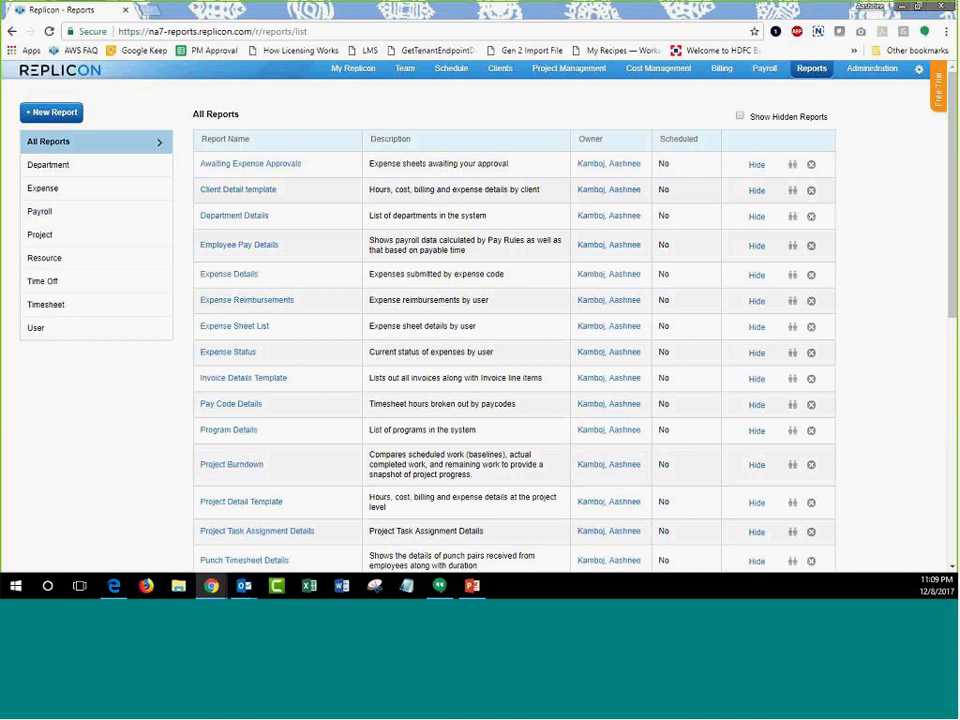
{"action": "left_click", "coordinate": [47, 117]}
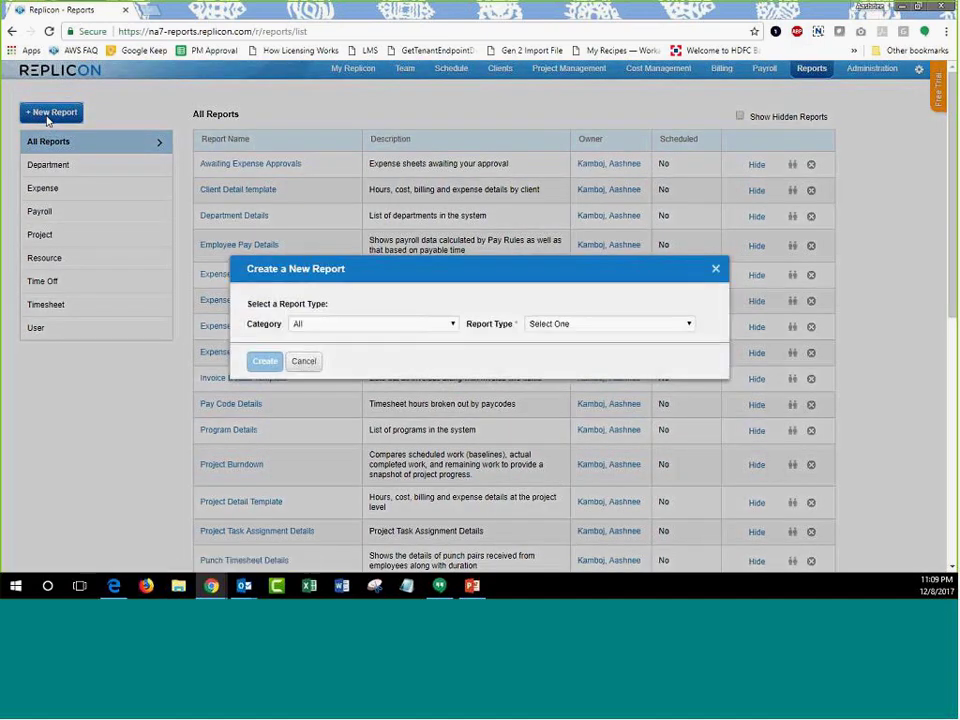
Set the new report's Category to Timesheet and Report Type to Timesheet Day template.
{"action": "left_click", "coordinate": [428, 326]}
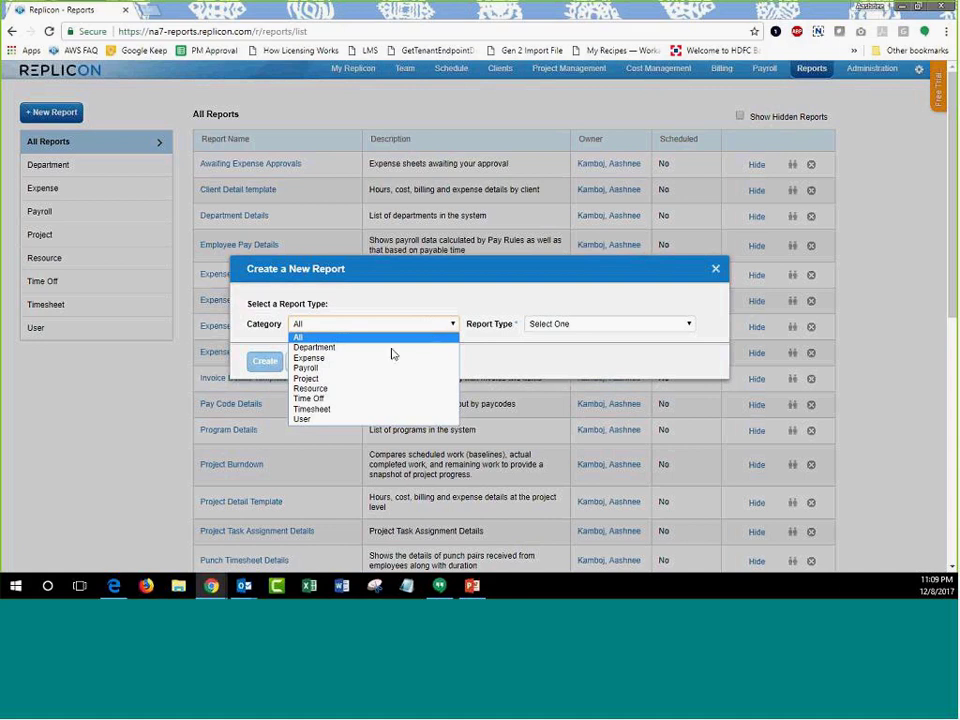
{"action": "left_click", "coordinate": [328, 409]}
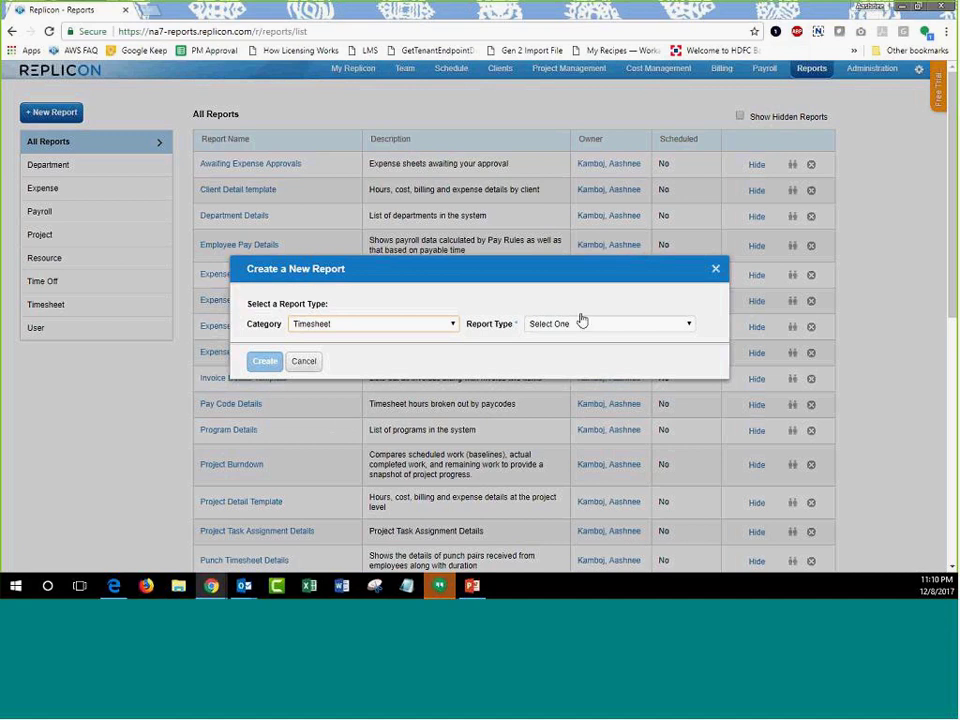
{"action": "left_click", "coordinate": [637, 330]}
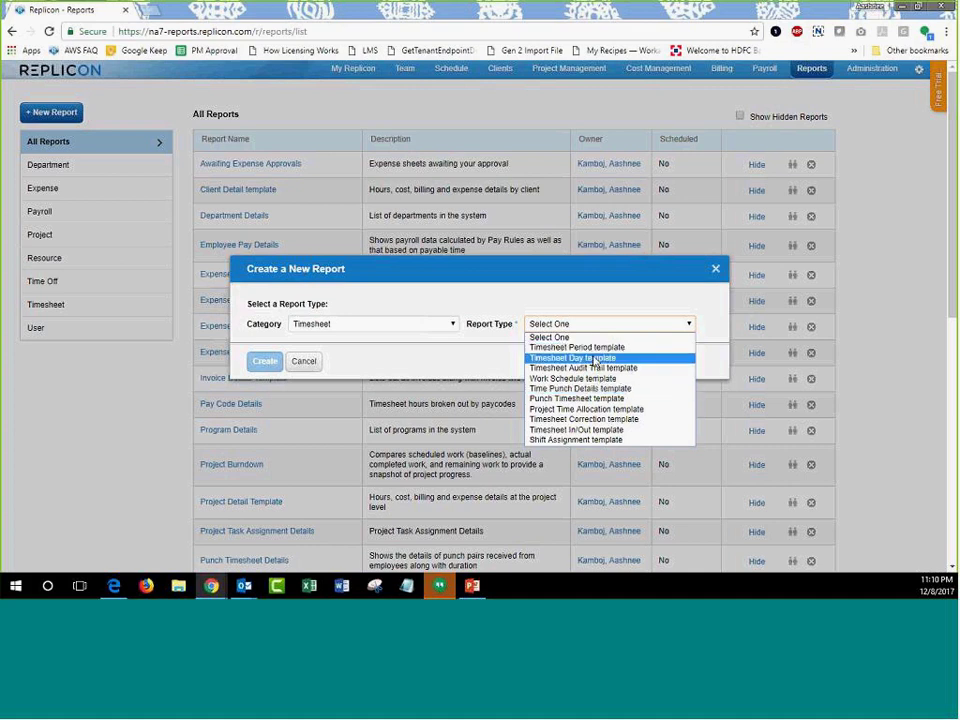
{"action": "left_click", "coordinate": [593, 358]}
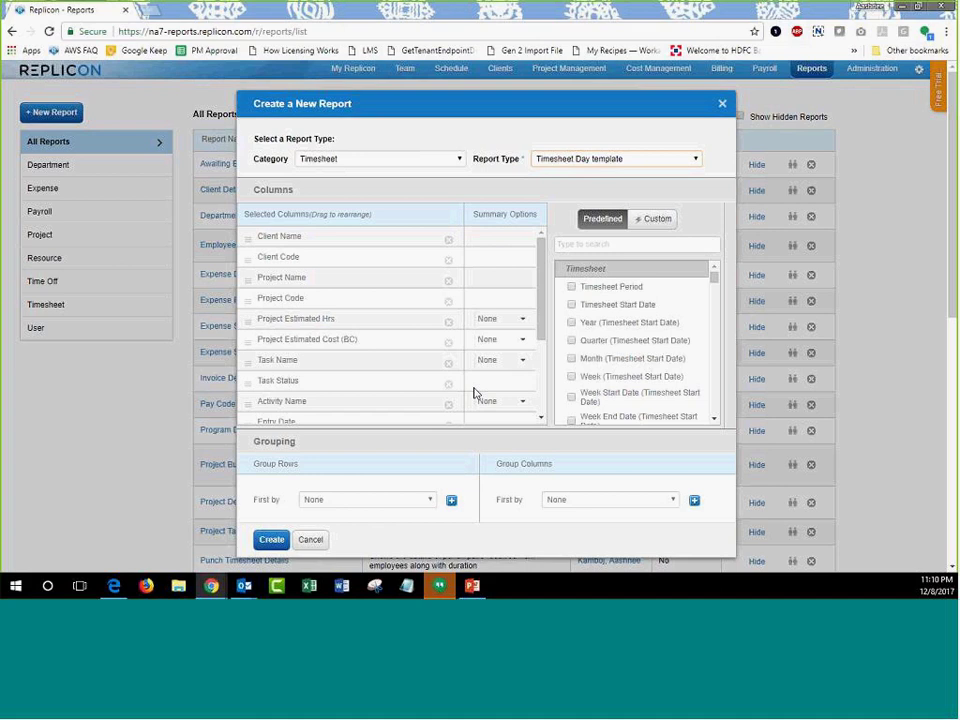
Remove every default column from Selected Columns, ending with Actual Non-Billable Hours.
{"action": "double_click", "coordinate": [448, 245]}
{"action": "triple_click", "coordinate": [448, 245]}
{"action": "double_click", "coordinate": [448, 245]}
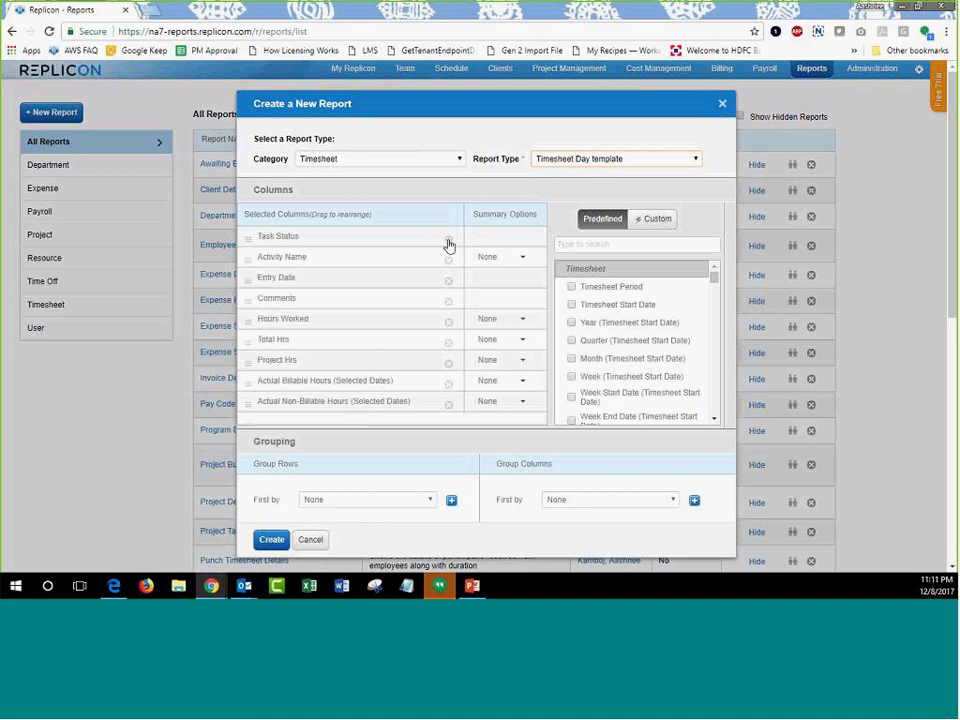
{"action": "double_click", "coordinate": [448, 245]}
{"action": "left_click", "coordinate": [448, 245]}
{"action": "double_click", "coordinate": [448, 245]}
{"action": "double_click", "coordinate": [449, 246]}
{"action": "left_click", "coordinate": [450, 247]}
{"action": "left_click", "coordinate": [448, 244]}
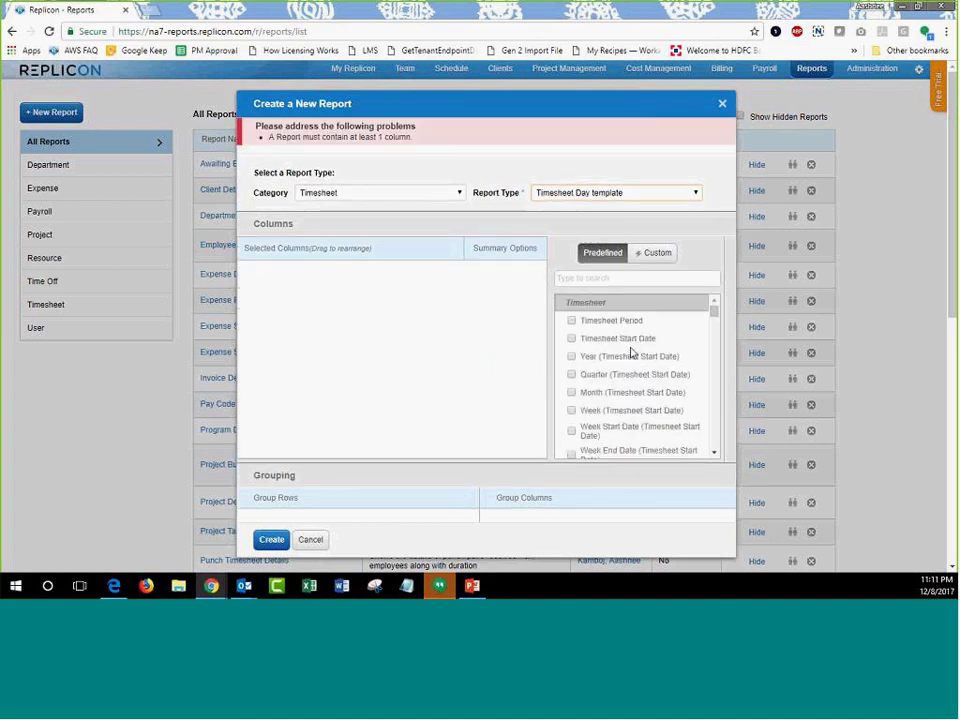
Browse the available columns list and put the cursor in the column search box.
{"action": "double_click", "coordinate": [568, 303]}
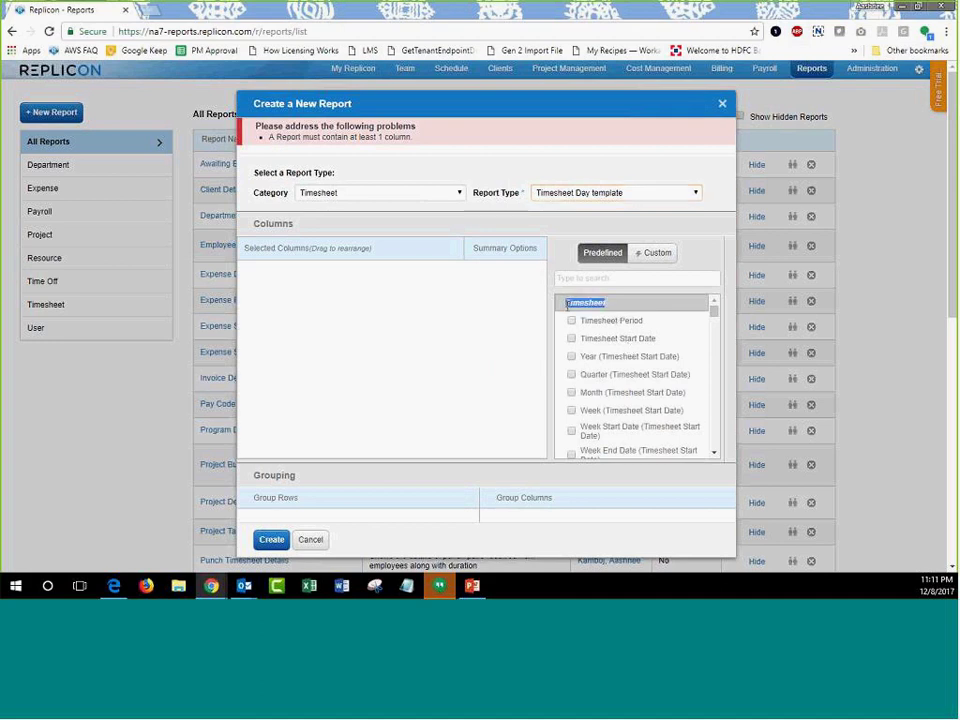
{"action": "scroll", "coordinate": [575, 345], "scroll_direction": "down", "scroll_amount": 5}
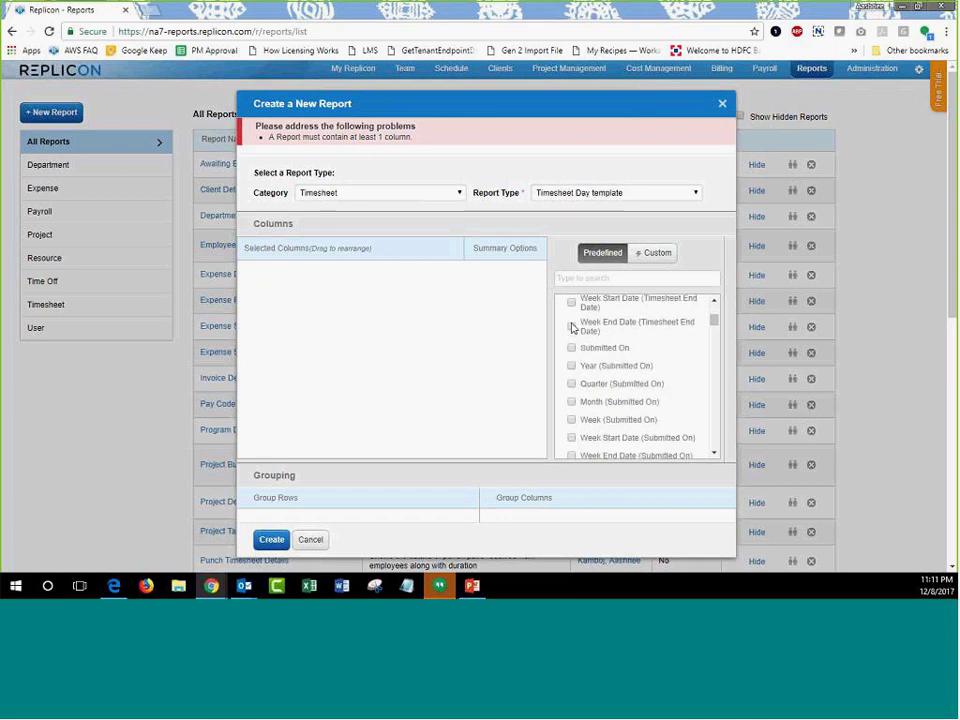
{"action": "scroll", "coordinate": [575, 350], "scroll_direction": "down", "scroll_amount": 4}
{"action": "scroll", "coordinate": [575, 355], "scroll_direction": "up", "scroll_amount": 8}
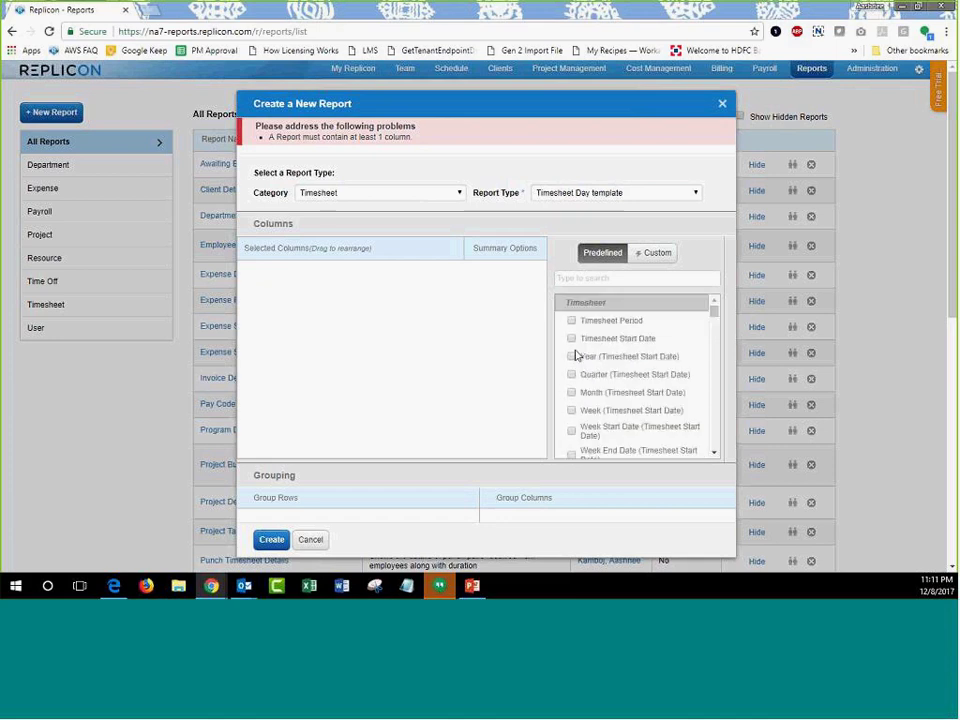
{"action": "scroll", "coordinate": [600, 347], "scroll_direction": "down", "scroll_amount": 10}
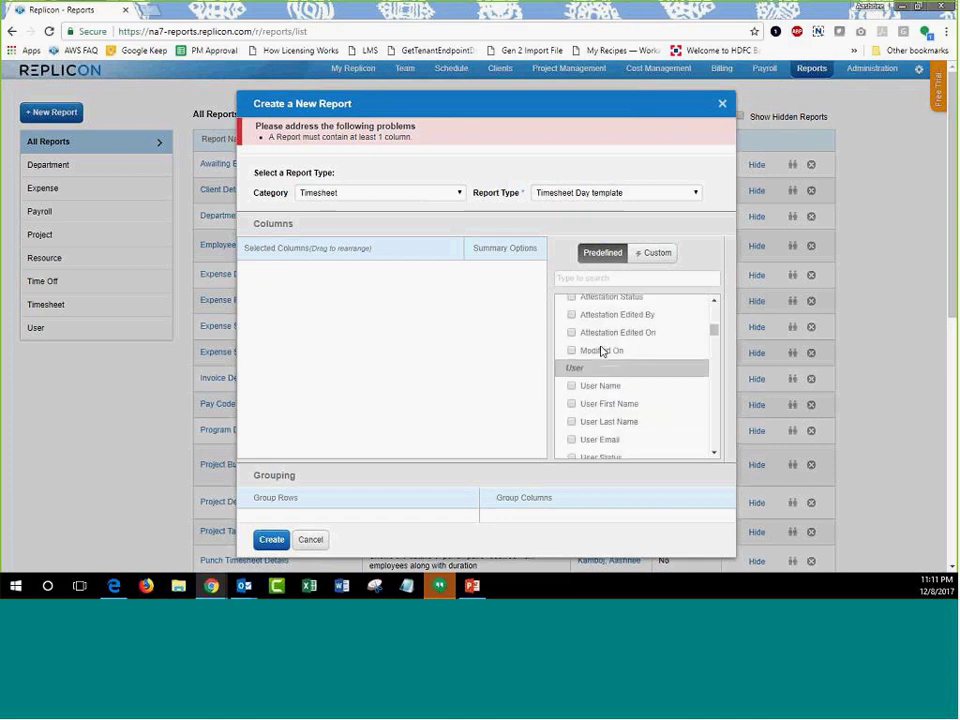
{"action": "scroll", "coordinate": [601, 352], "scroll_direction": "down", "scroll_amount": 10}
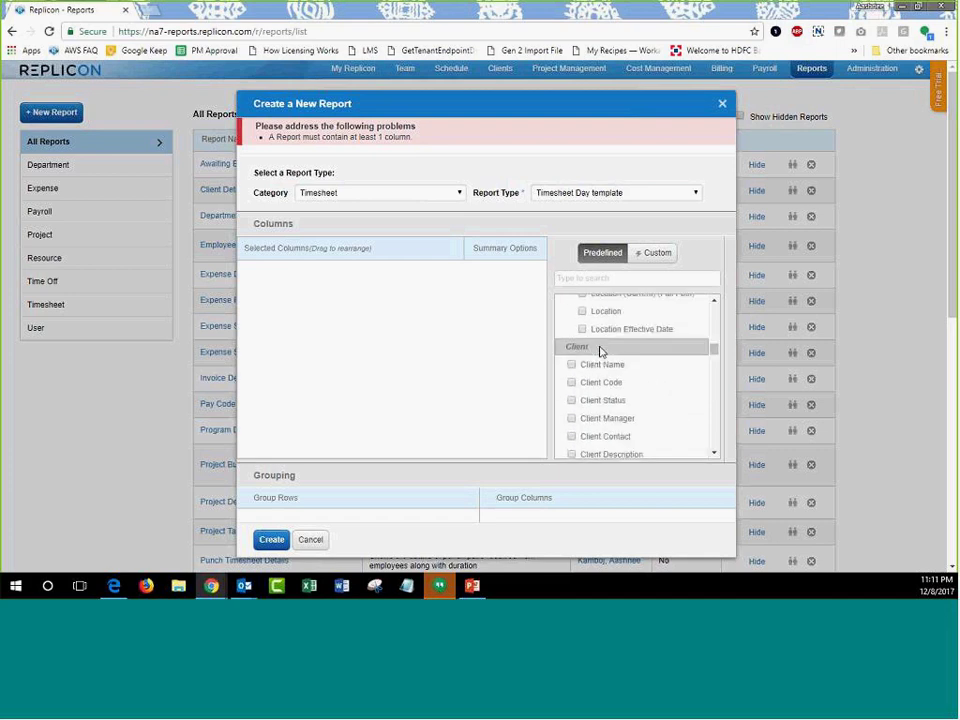
{"action": "scroll", "coordinate": [601, 352], "scroll_direction": "down", "scroll_amount": 10}
{"action": "scroll", "coordinate": [601, 355], "scroll_direction": "down", "scroll_amount": 8}
{"action": "scroll", "coordinate": [599, 361], "scroll_direction": "down", "scroll_amount": 5}
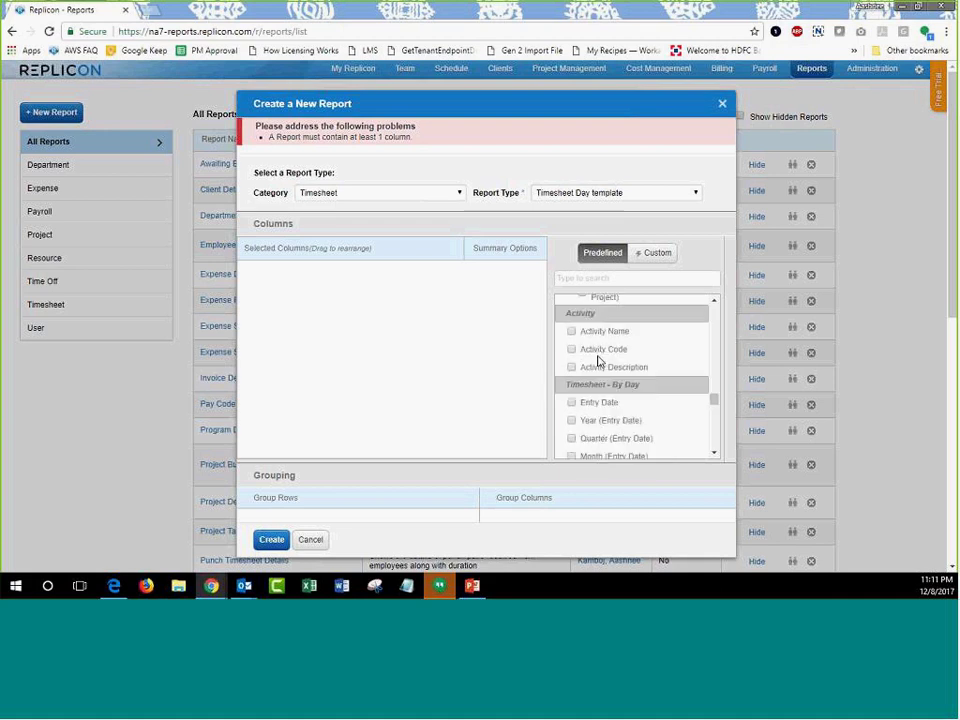
{"action": "scroll", "coordinate": [599, 361], "scroll_direction": "down", "scroll_amount": 10}
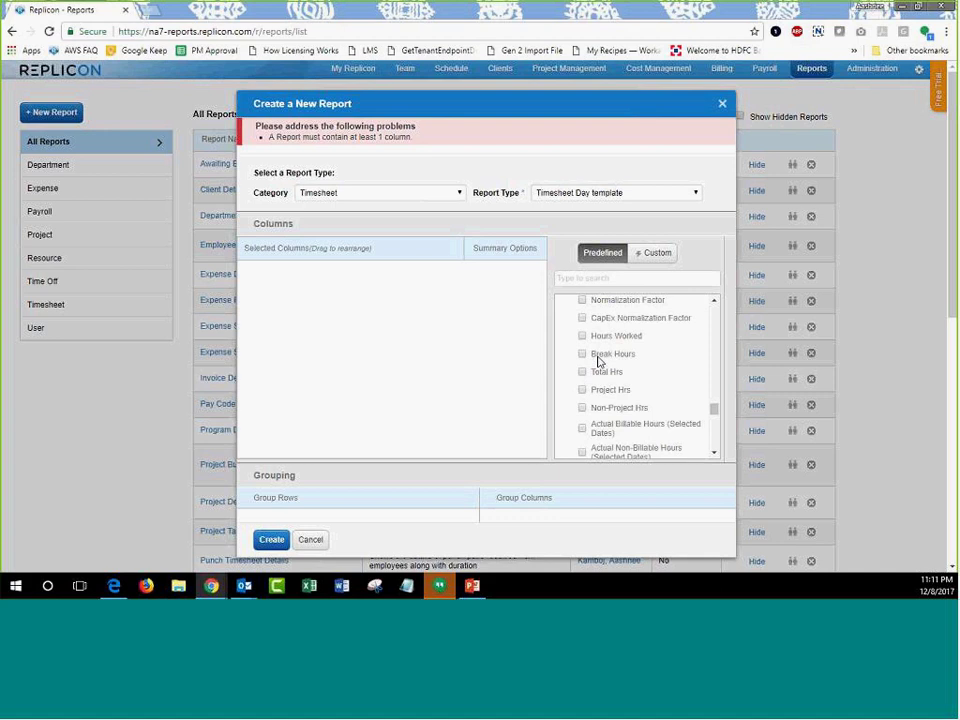
{"action": "scroll", "coordinate": [598, 362], "scroll_direction": "up", "scroll_amount": 20}
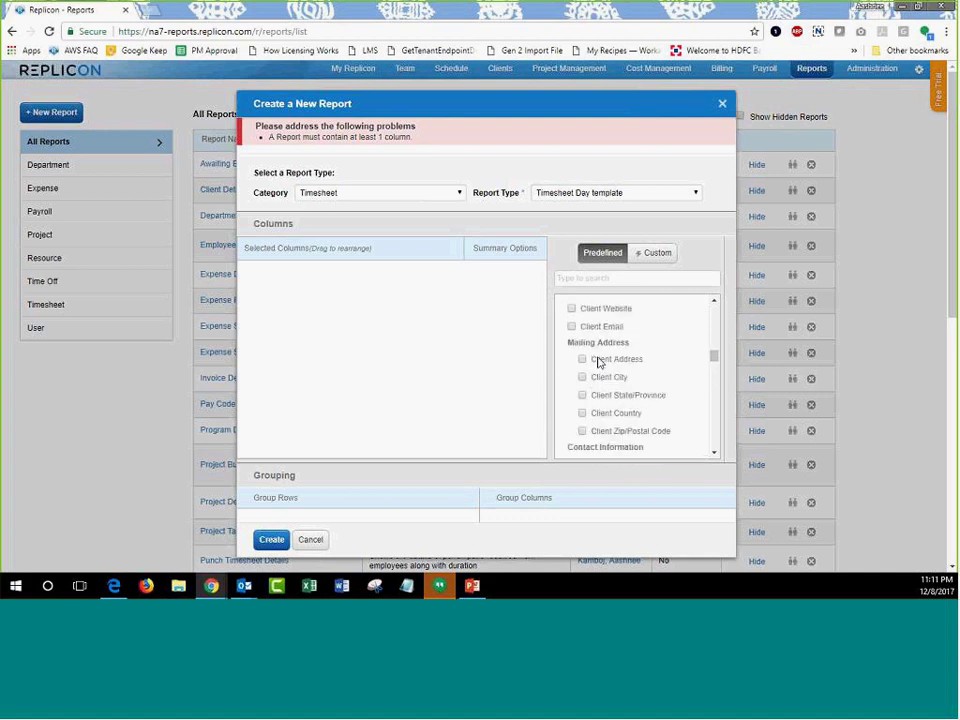
{"action": "scroll", "coordinate": [598, 363], "scroll_direction": "up", "scroll_amount": 5}
{"action": "left_click", "coordinate": [585, 277]}
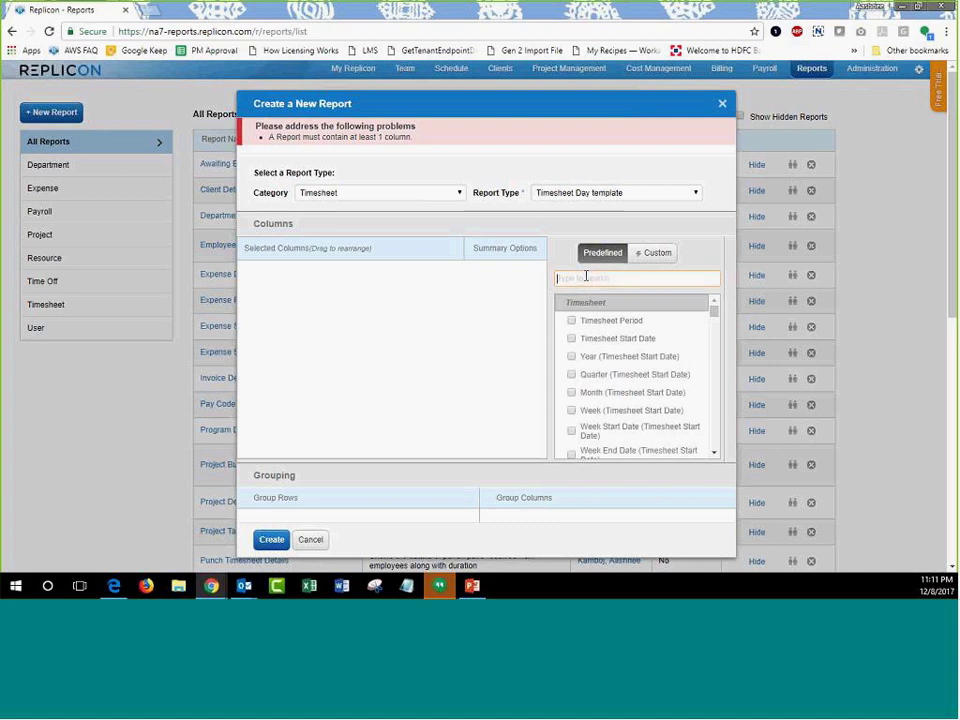
Search for and add the User Name, Timesheet Period and Entry Date columns.
{"action": "type", "text": "user"}
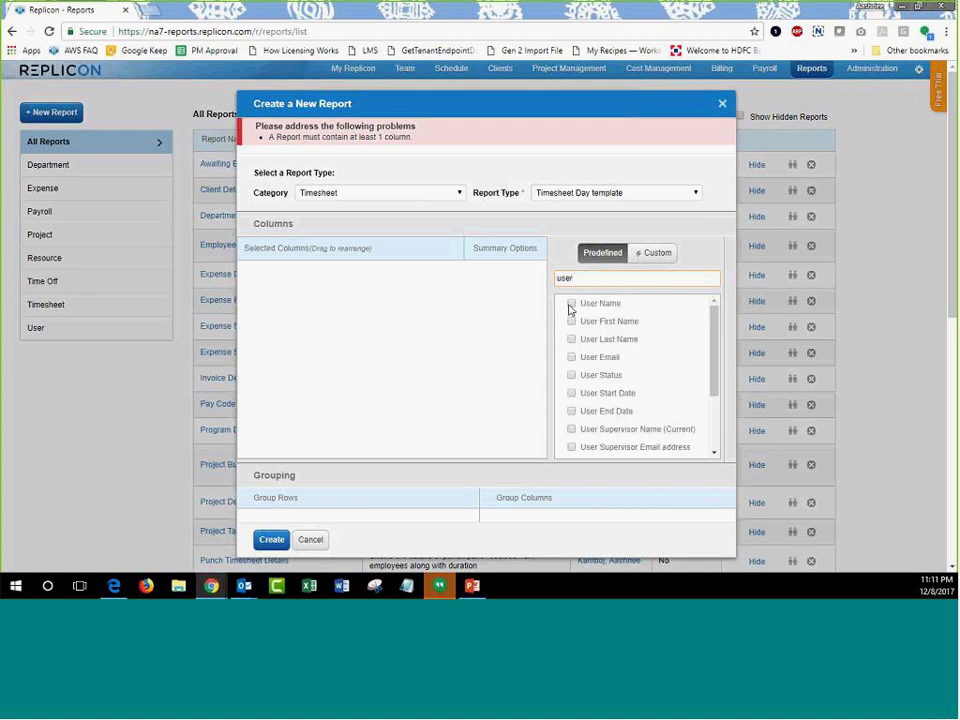
{"action": "left_click", "coordinate": [570, 305]}
{"action": "double_click", "coordinate": [589, 245]}
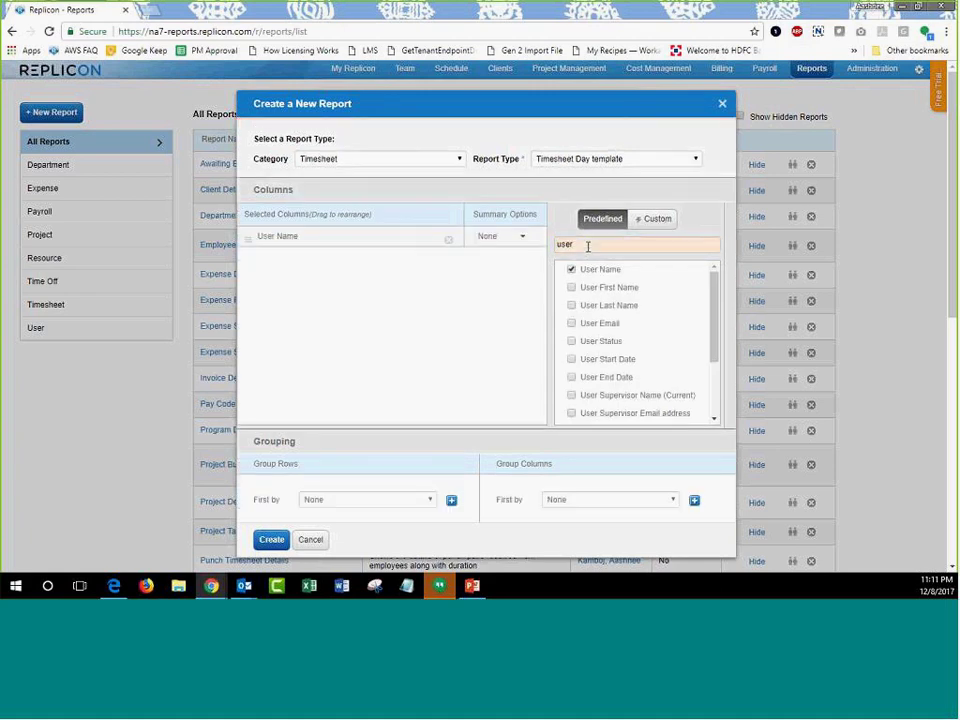
{"action": "type", "text": "timesheet"}
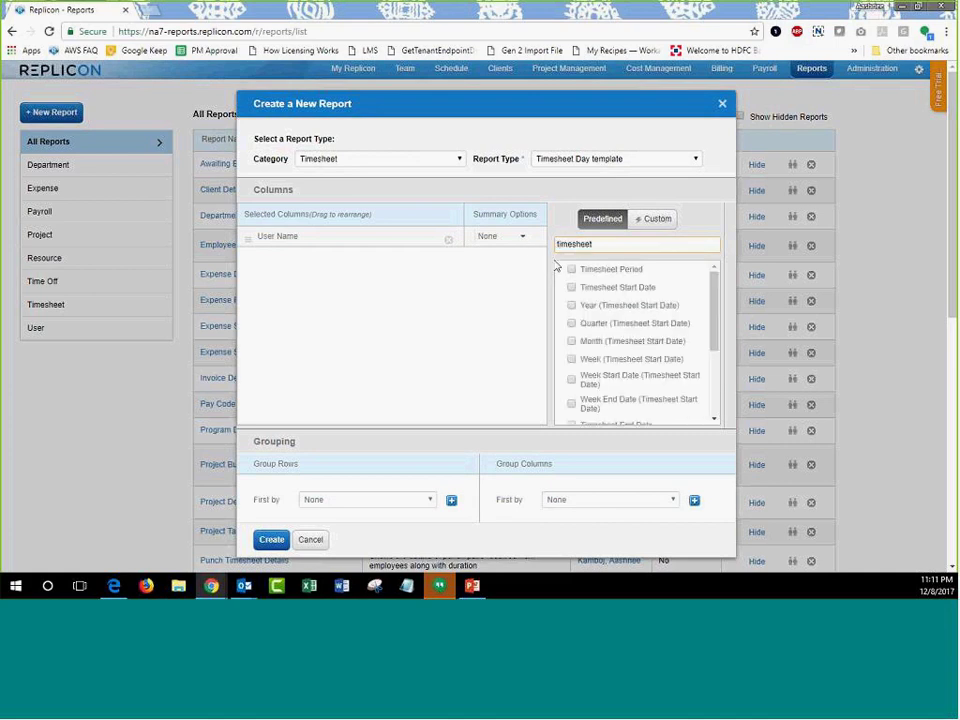
{"action": "left_click", "coordinate": [571, 270]}
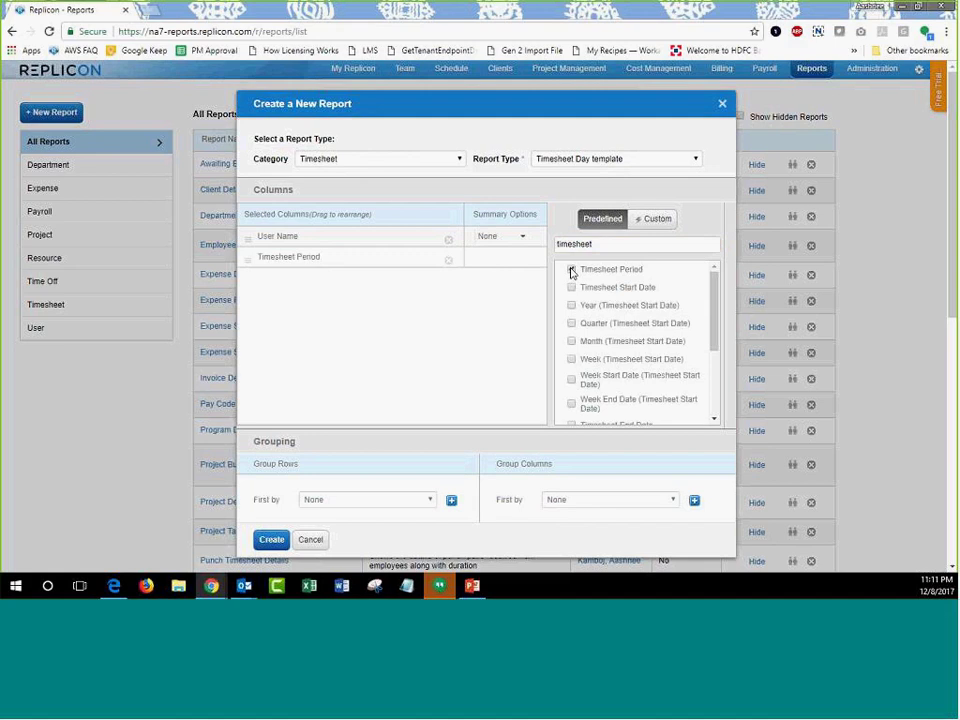
{"action": "left_click_drag", "start_coordinate": [596, 244], "coordinate": [540, 243]}
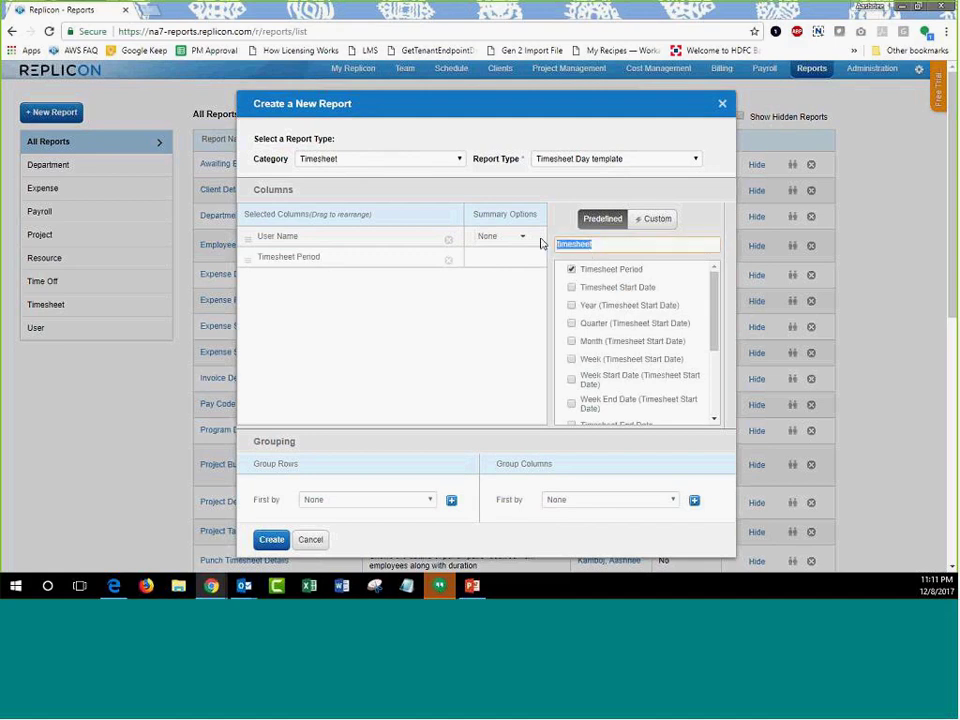
{"action": "type", "text": "entry"}
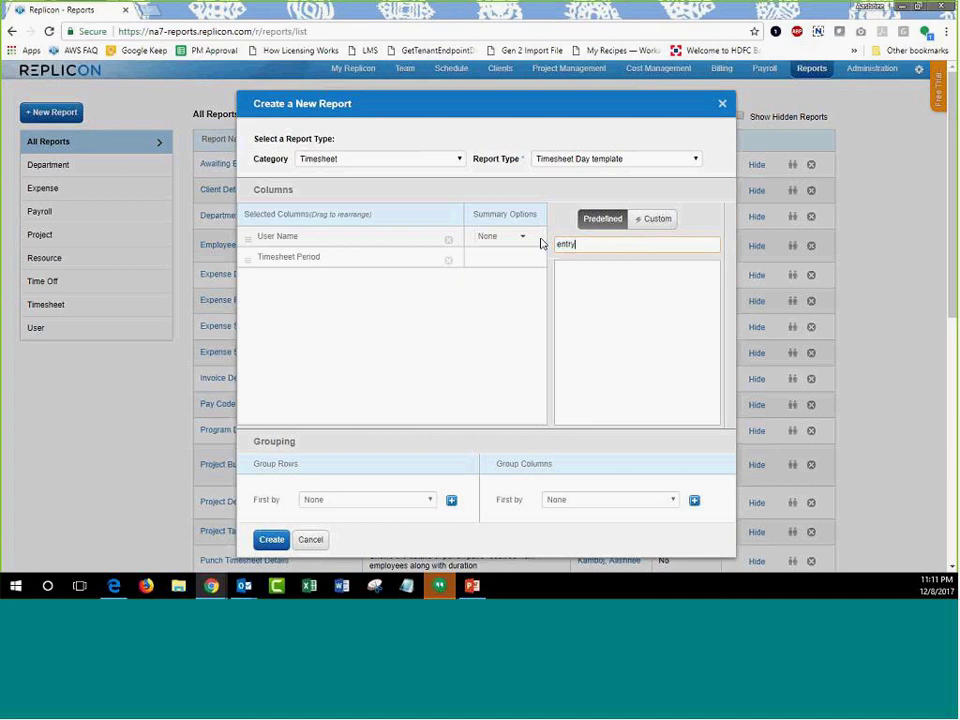
{"action": "type", "text": " date"}
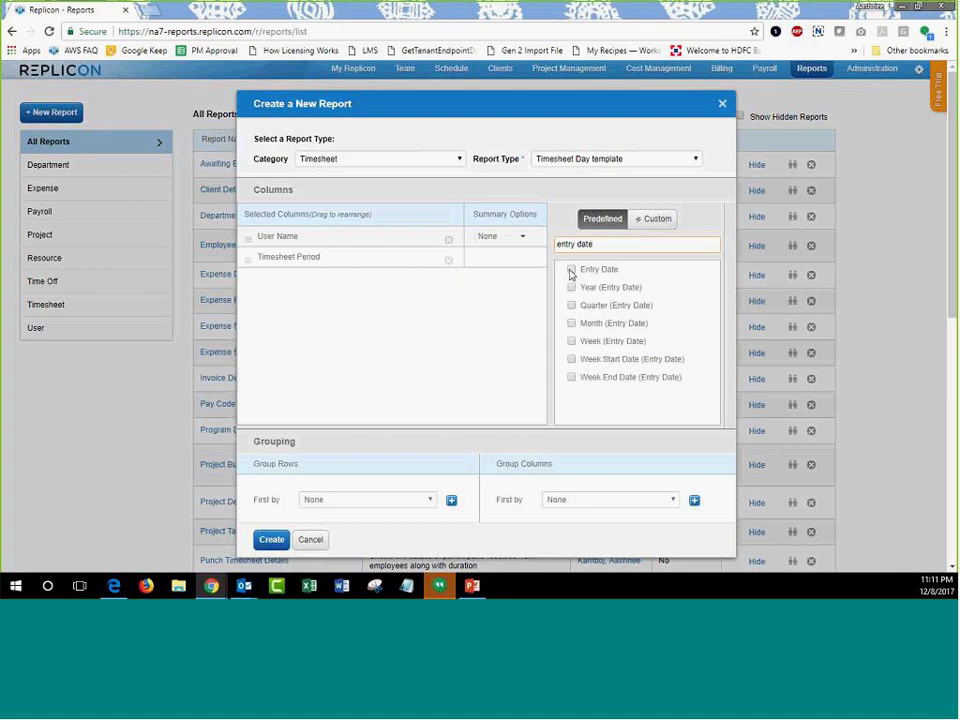
{"action": "left_click", "coordinate": [572, 270]}
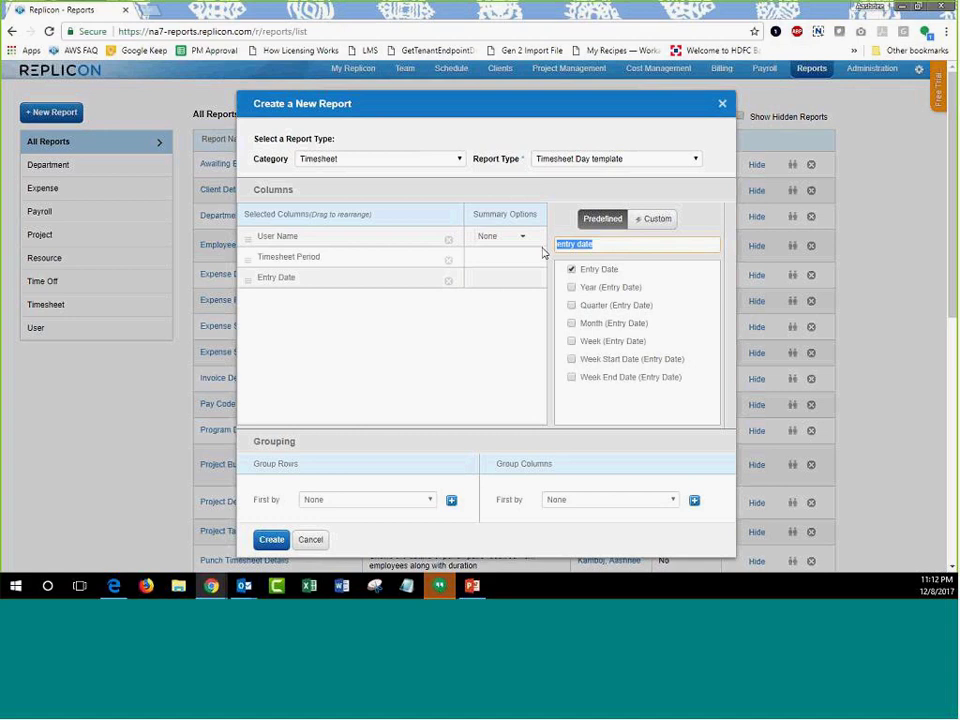
Search for and add the Hours Worked and Project Name columns.
{"action": "type", "text": "hours"}
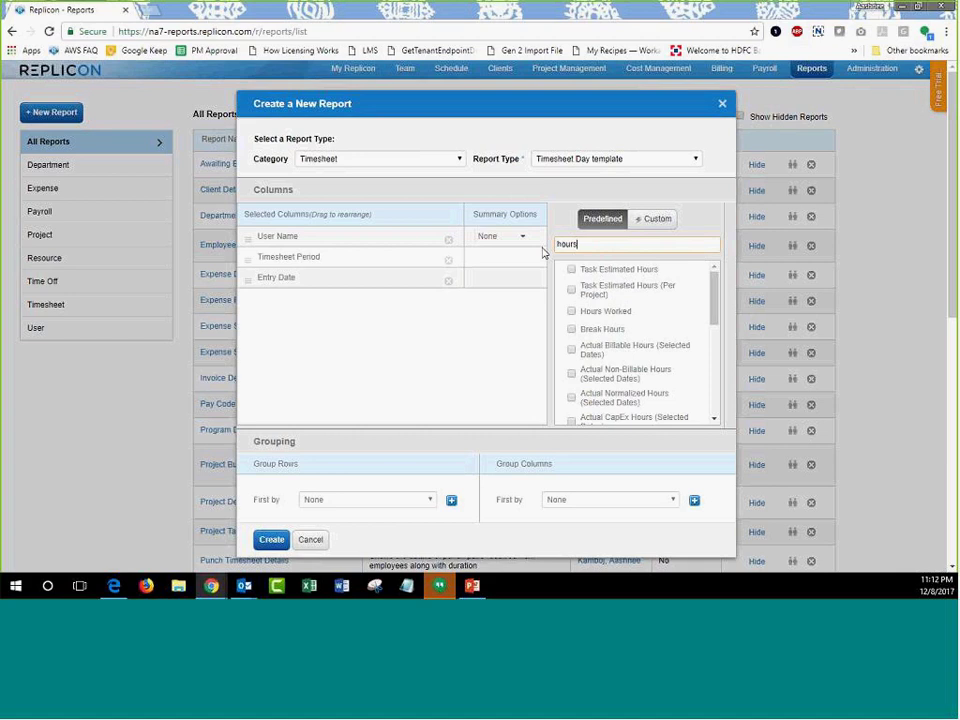
{"action": "left_click", "coordinate": [572, 312]}
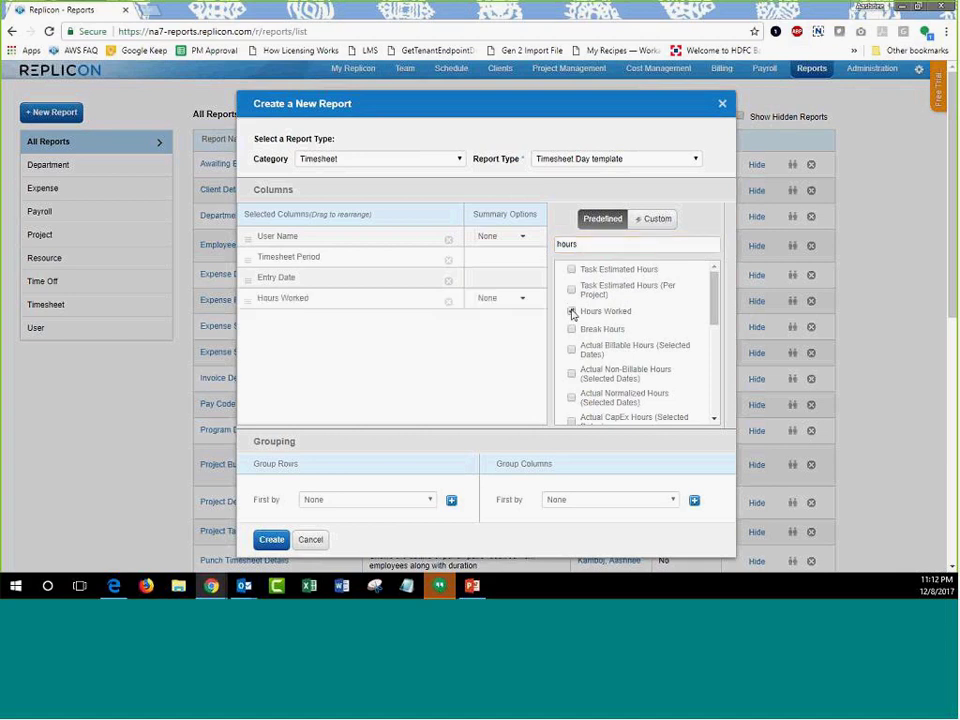
{"action": "left_click_drag", "start_coordinate": [576, 244], "coordinate": [525, 253]}
{"action": "type", "text": "name"}
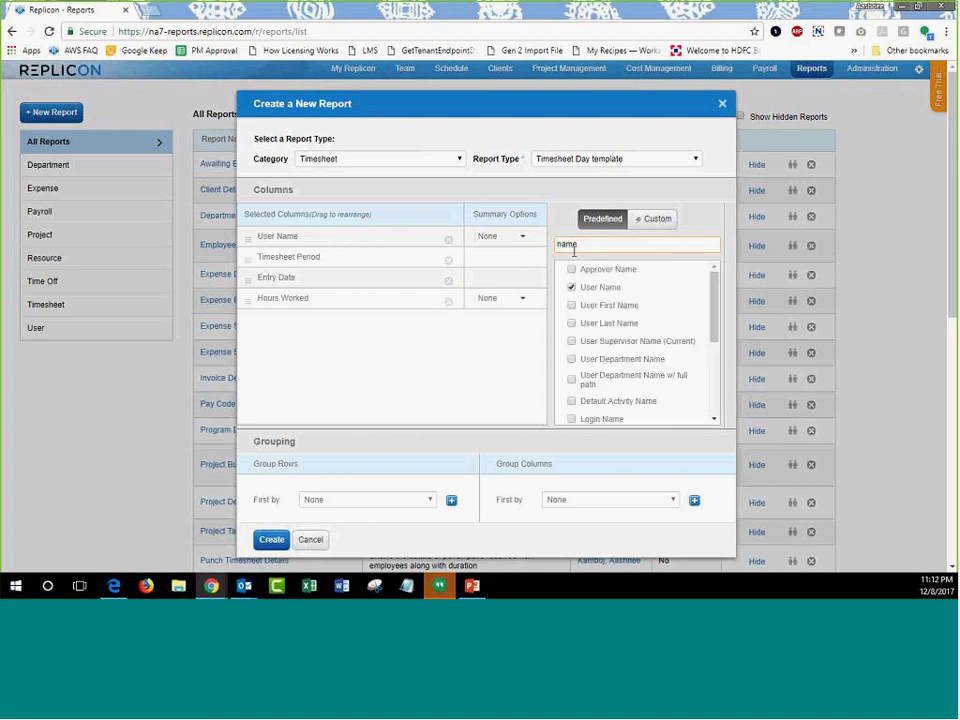
{"action": "double_click", "coordinate": [565, 243]}
{"action": "type", "text": "project"}
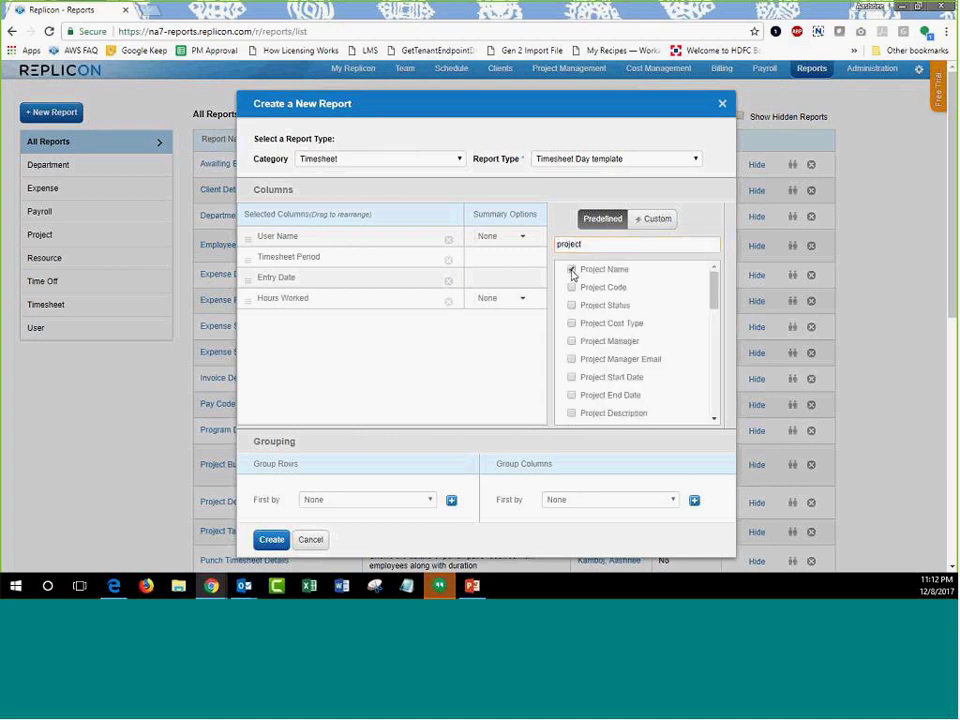
{"action": "left_click", "coordinate": [571, 269]}
Search for and add the Task Name and Approval Status columns.
{"action": "double_click", "coordinate": [569, 244]}
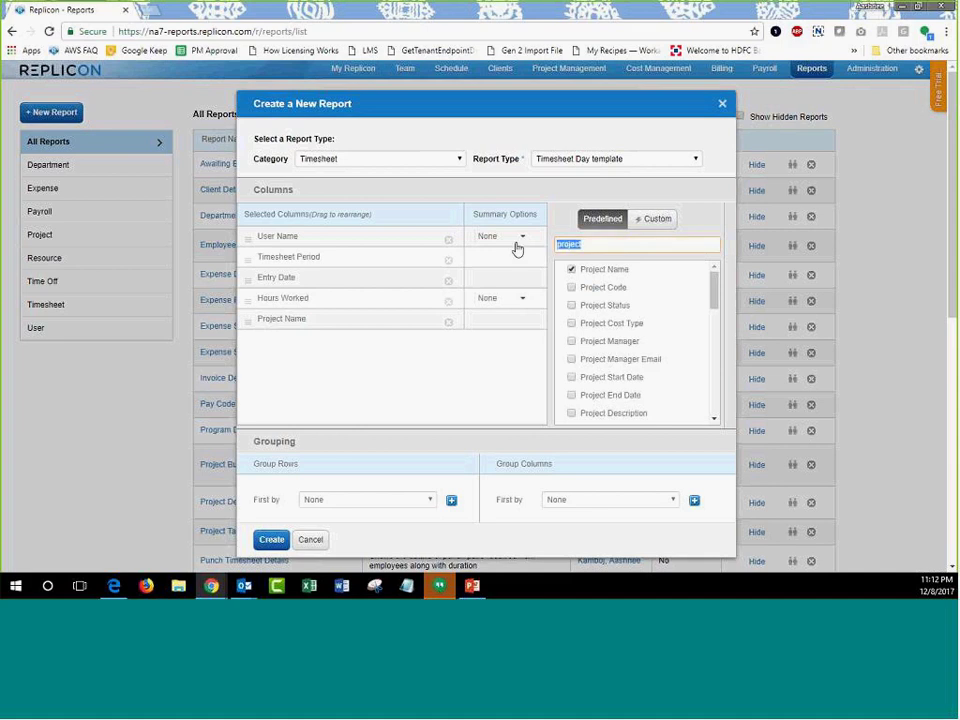
{"action": "type", "text": "task"}
{"action": "left_click", "coordinate": [571, 269]}
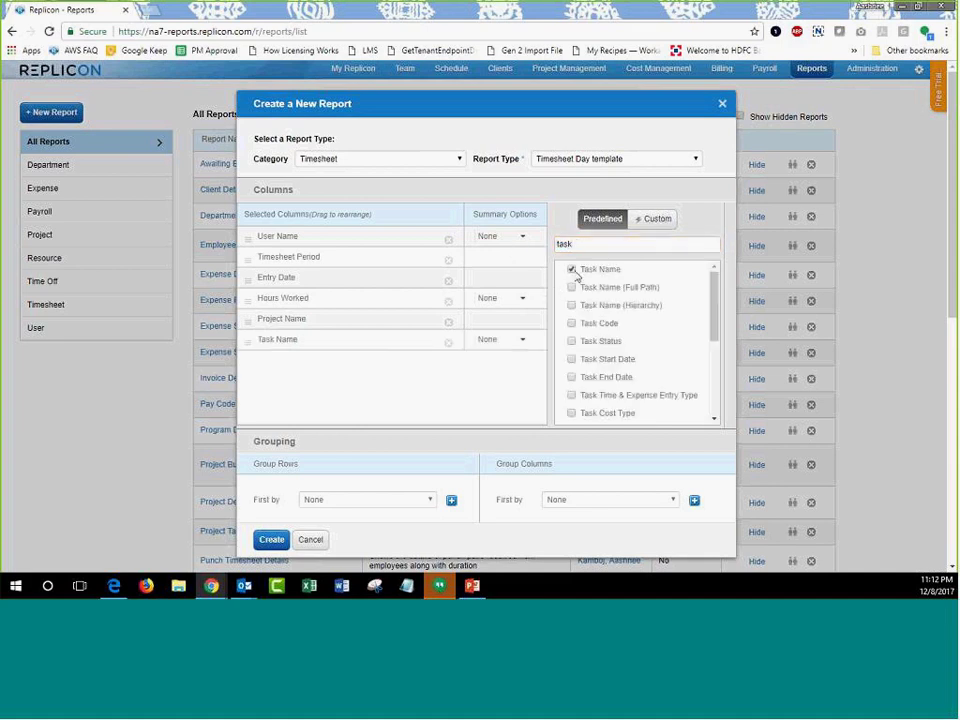
{"action": "double_click", "coordinate": [565, 243]}
{"action": "type", "text": "approval"}
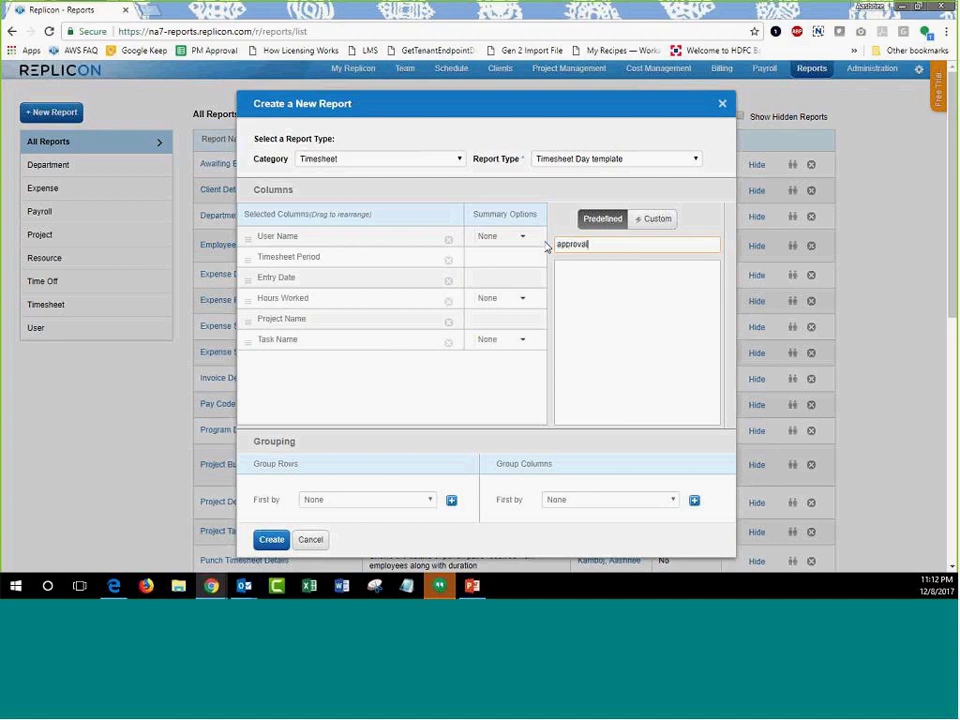
{"action": "left_click", "coordinate": [571, 288]}
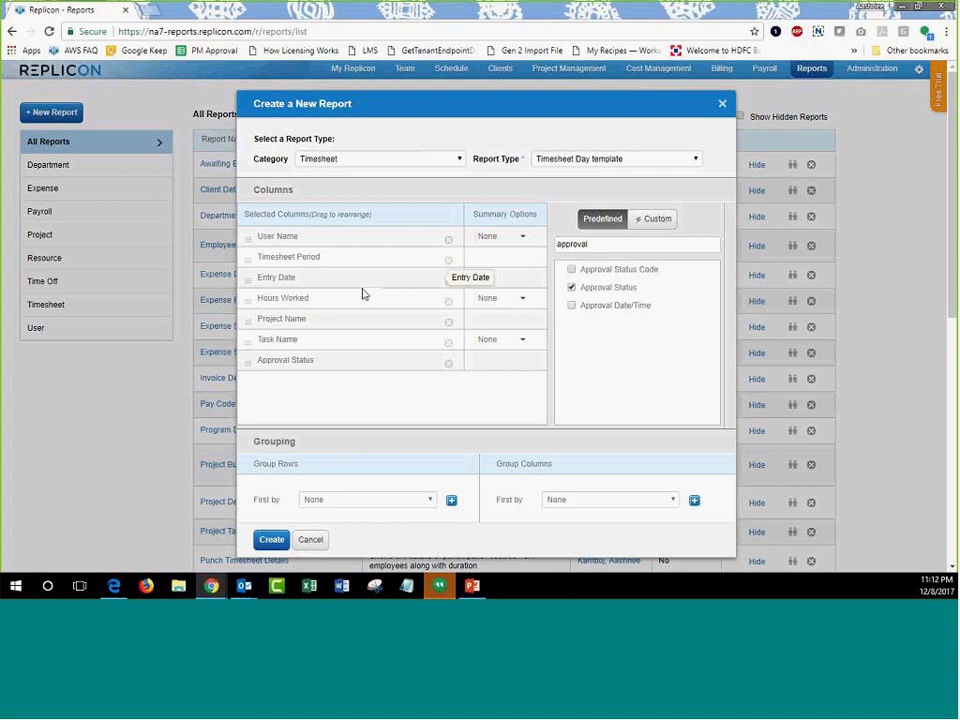
Move Project Name and Task Name up to sit directly under User Name.
{"action": "left_click_drag", "start_coordinate": [298, 342], "coordinate": [300, 262]}
{"action": "left_click_drag", "start_coordinate": [291, 345], "coordinate": [290, 258]}
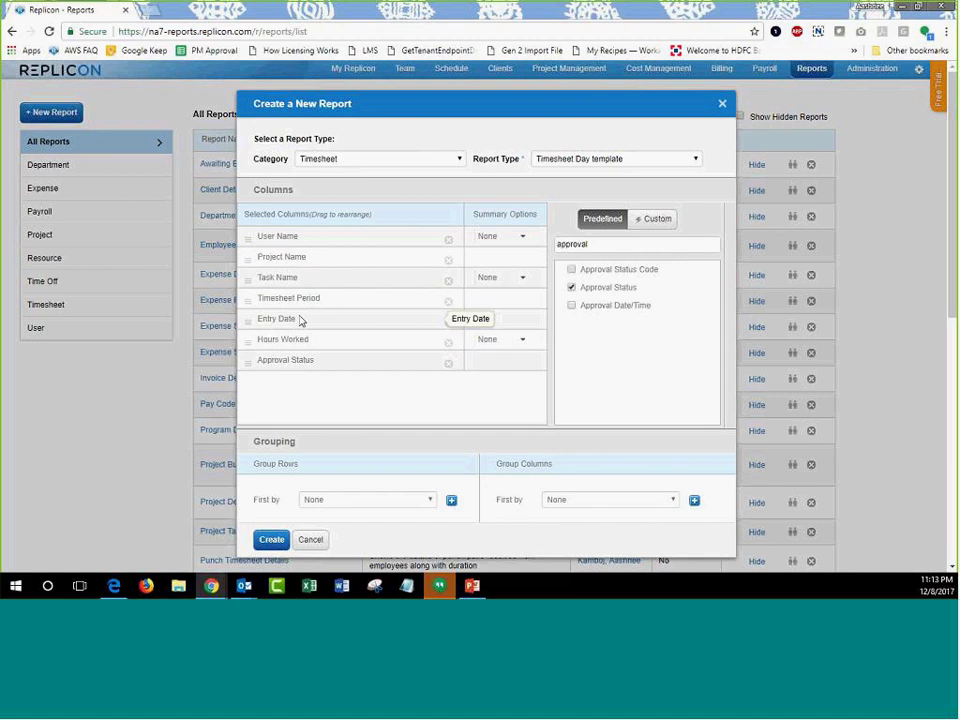
{"action": "scroll", "coordinate": [313, 388], "scroll_direction": "down", "scroll_amount": 1}
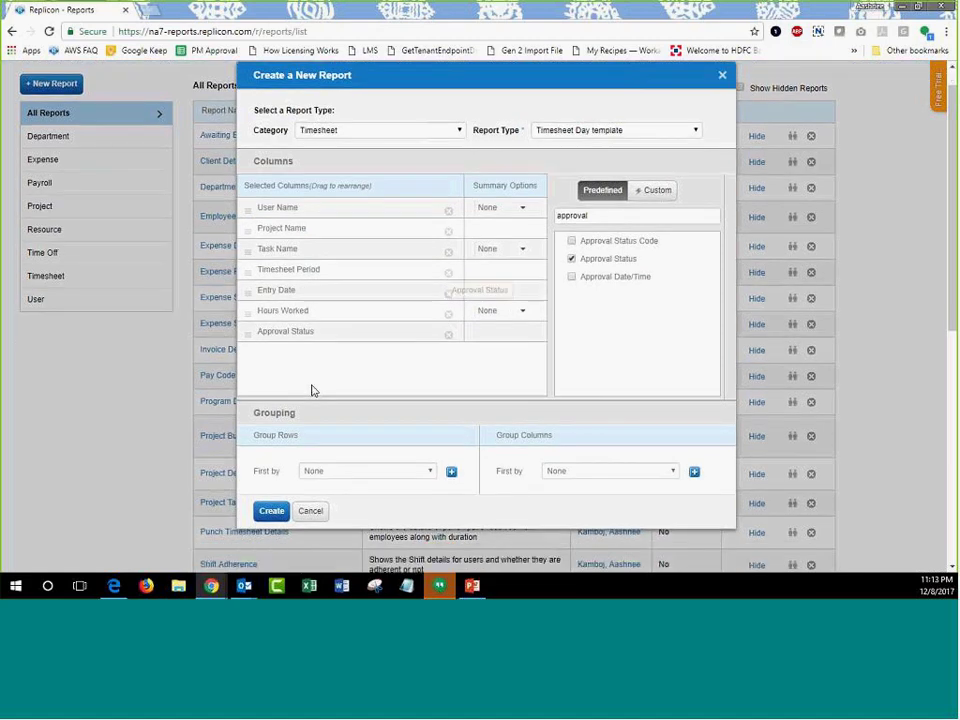
{"action": "scroll", "coordinate": [313, 390], "scroll_direction": "down", "scroll_amount": 1}
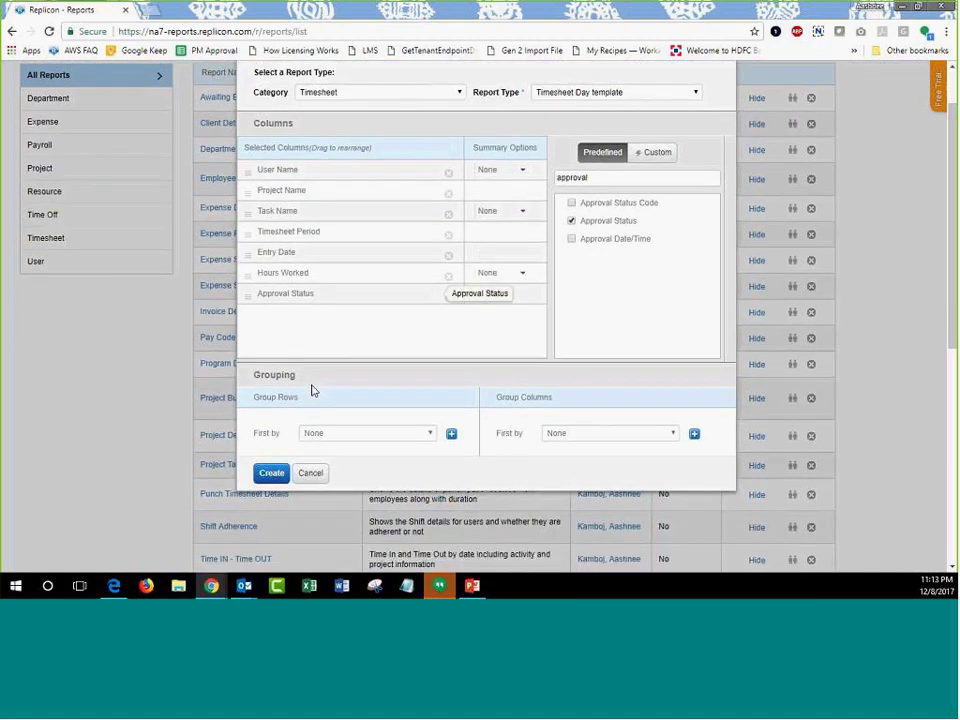
{"action": "scroll", "coordinate": [313, 390], "scroll_direction": "down", "scroll_amount": 2}
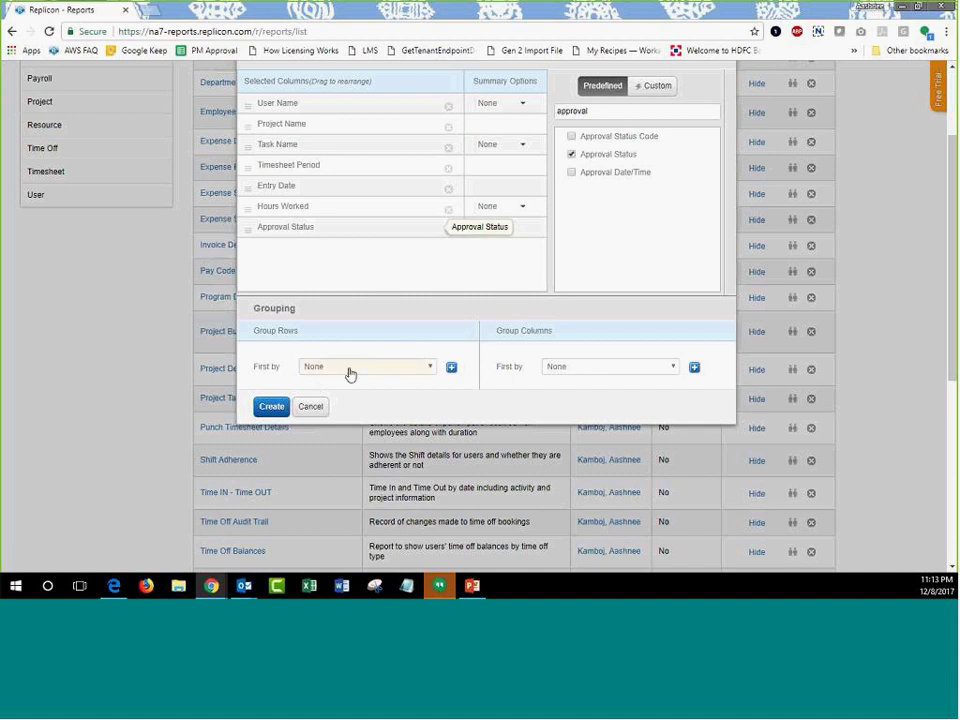
Group rows first by User Name, then by Timesheet Period, and create the report.
{"action": "left_click", "coordinate": [349, 370]}
{"action": "left_click", "coordinate": [353, 390]}
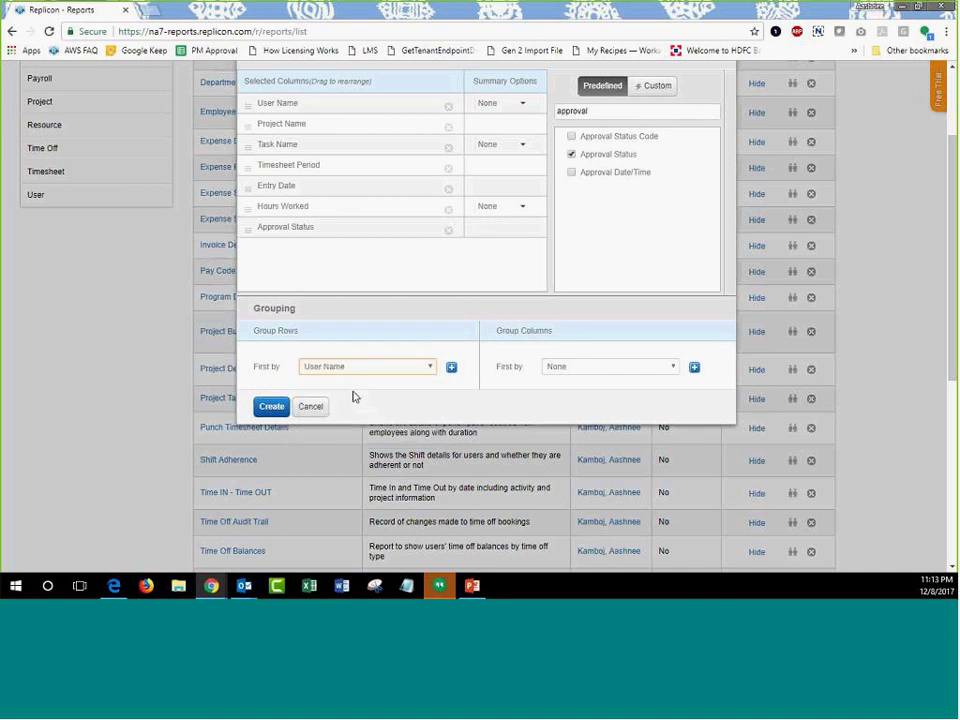
{"action": "left_click", "coordinate": [451, 367]}
{"action": "left_click", "coordinate": [400, 392]}
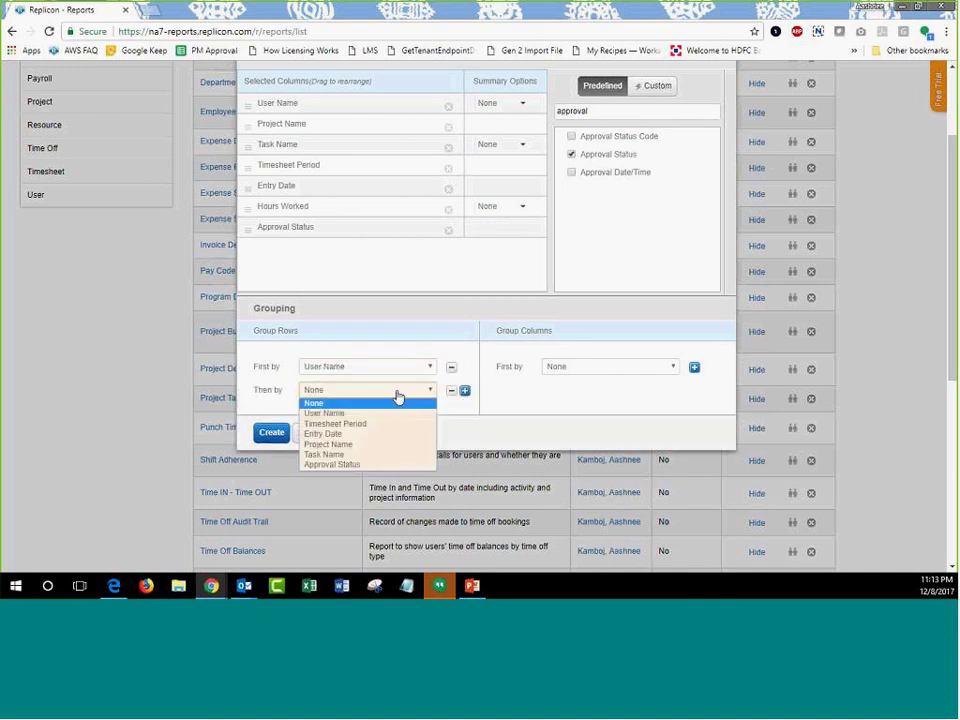
{"action": "left_click", "coordinate": [358, 425]}
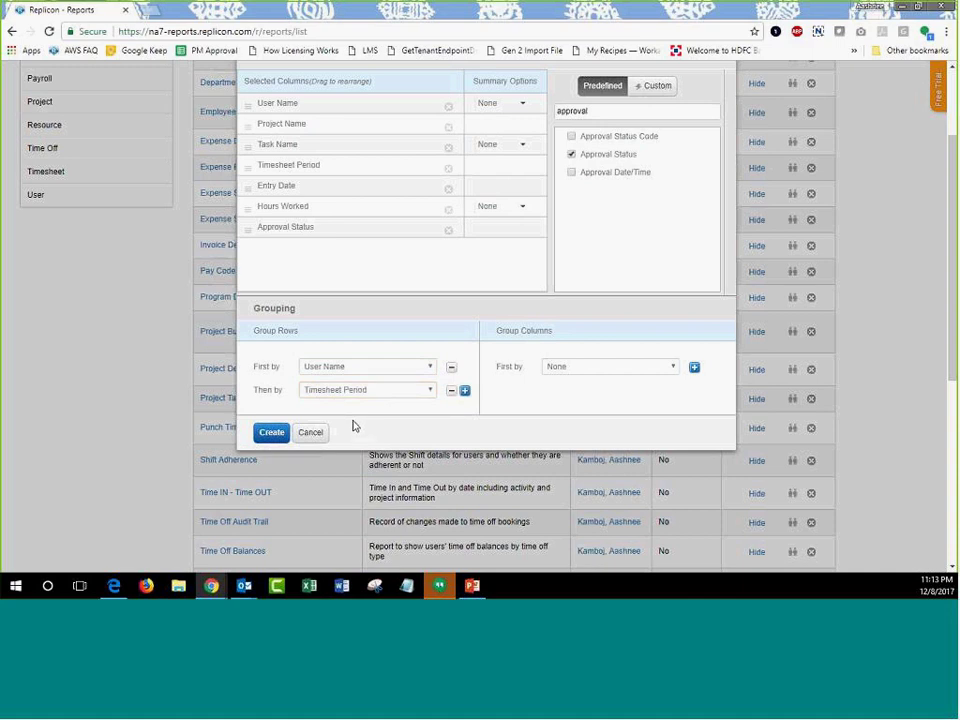
{"action": "scroll", "coordinate": [352, 426], "scroll_direction": "up", "scroll_amount": 3}
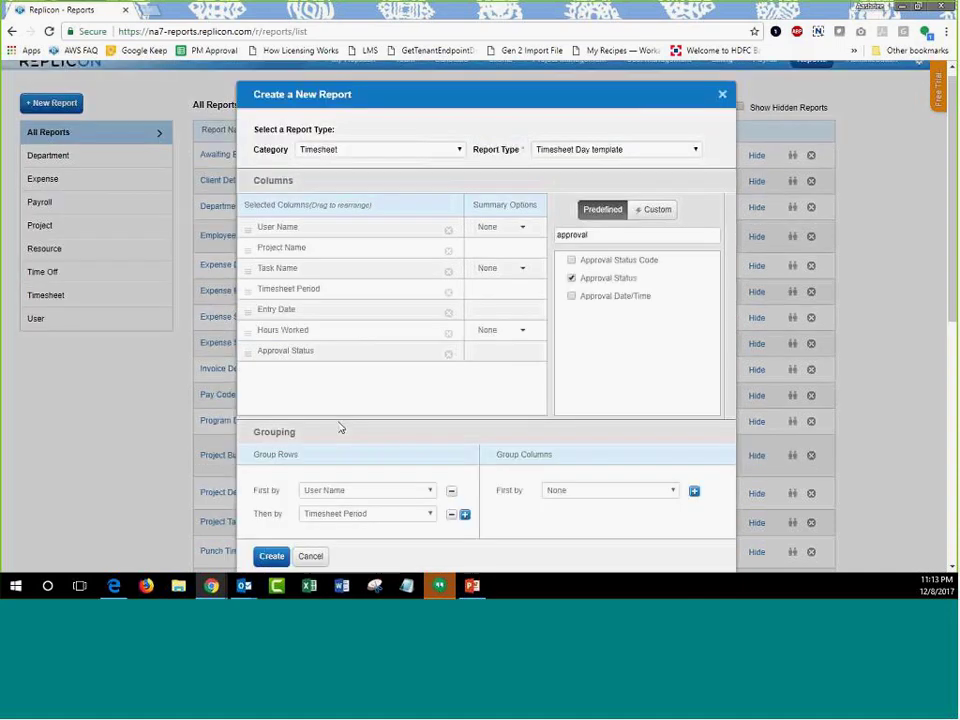
{"action": "scroll", "coordinate": [336, 426], "scroll_direction": "down", "scroll_amount": 3}
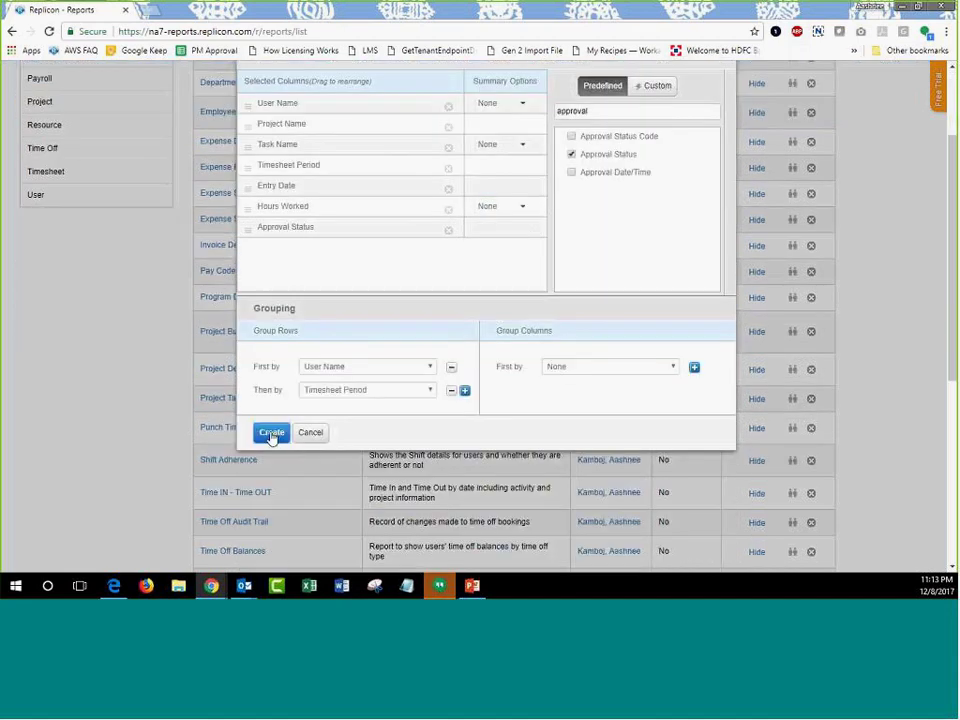
{"action": "left_click", "coordinate": [271, 434]}
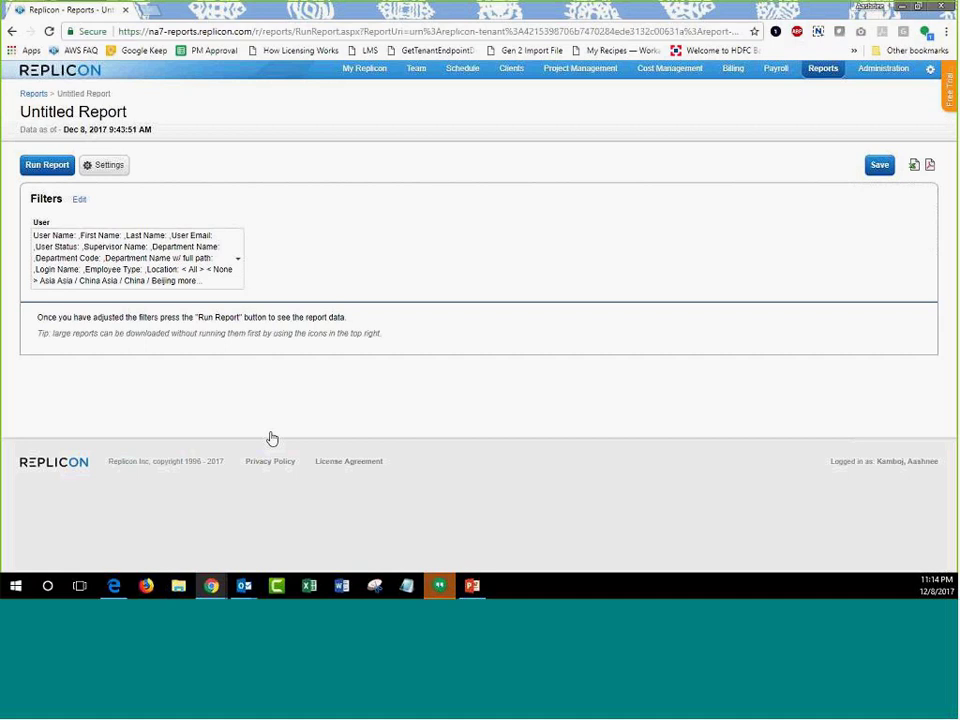
Add the Entry Date and Approval Status filters to the report alongside User.
{"action": "left_click", "coordinate": [79, 202]}
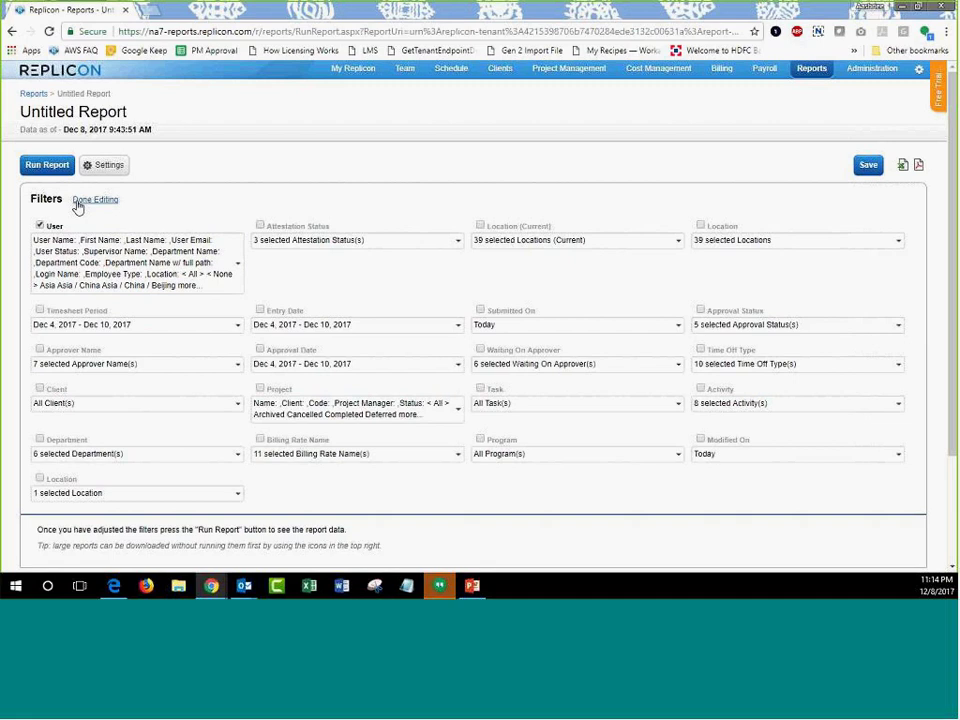
{"action": "left_click", "coordinate": [334, 330]}
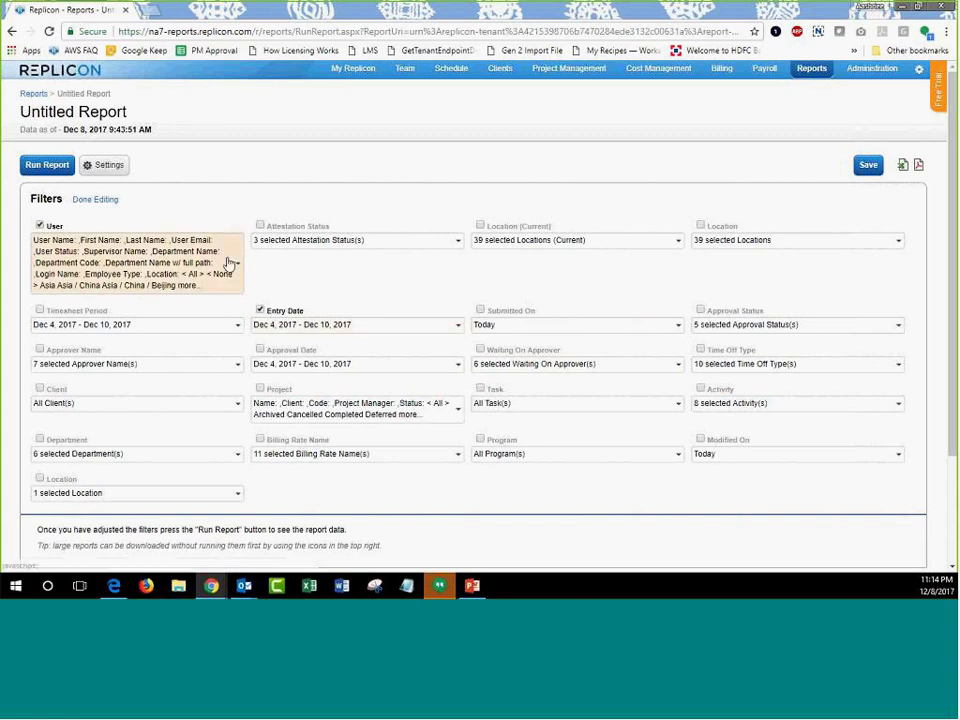
{"action": "left_click", "coordinate": [701, 310]}
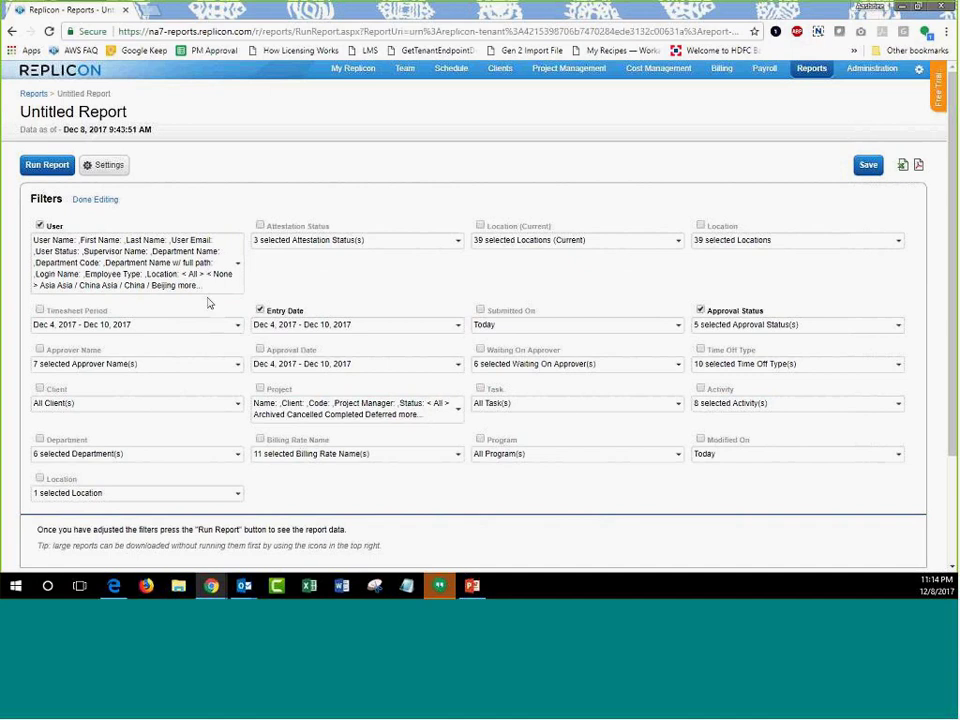
{"action": "left_click", "coordinate": [88, 199]}
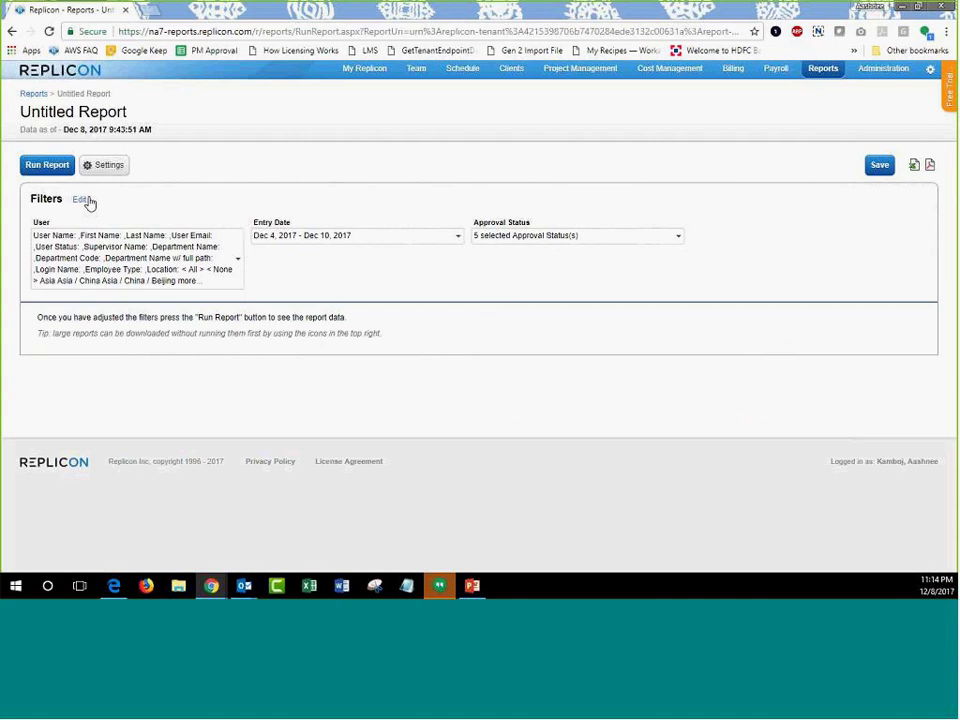
Review the User filter options, leaving all users selected, and bring up the Entry Date range options.
{"action": "left_click", "coordinate": [383, 238]}
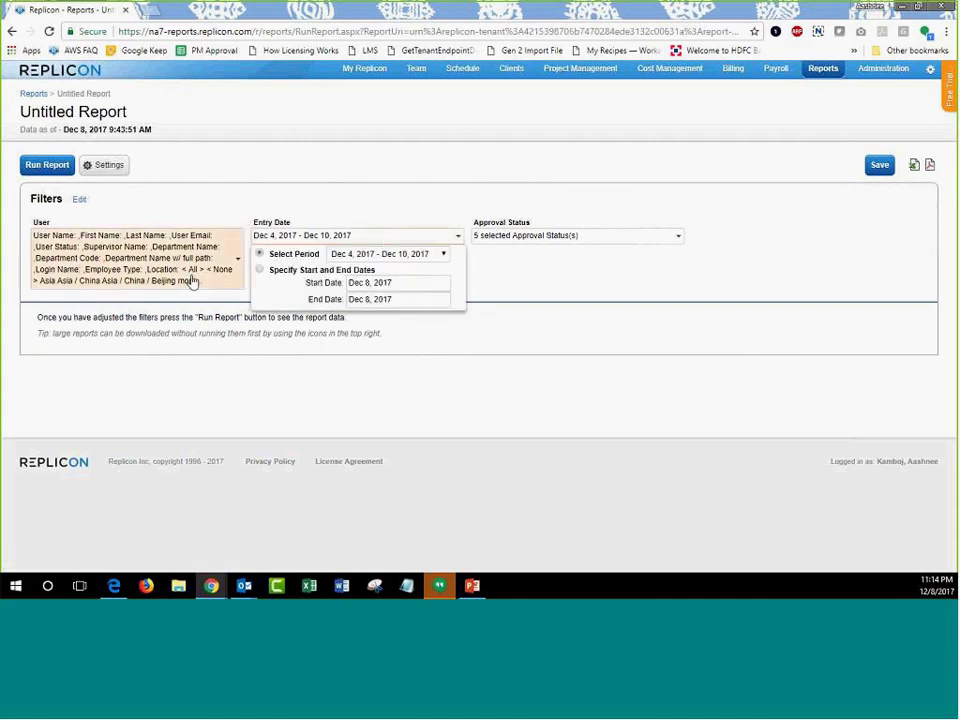
{"action": "left_click", "coordinate": [193, 281]}
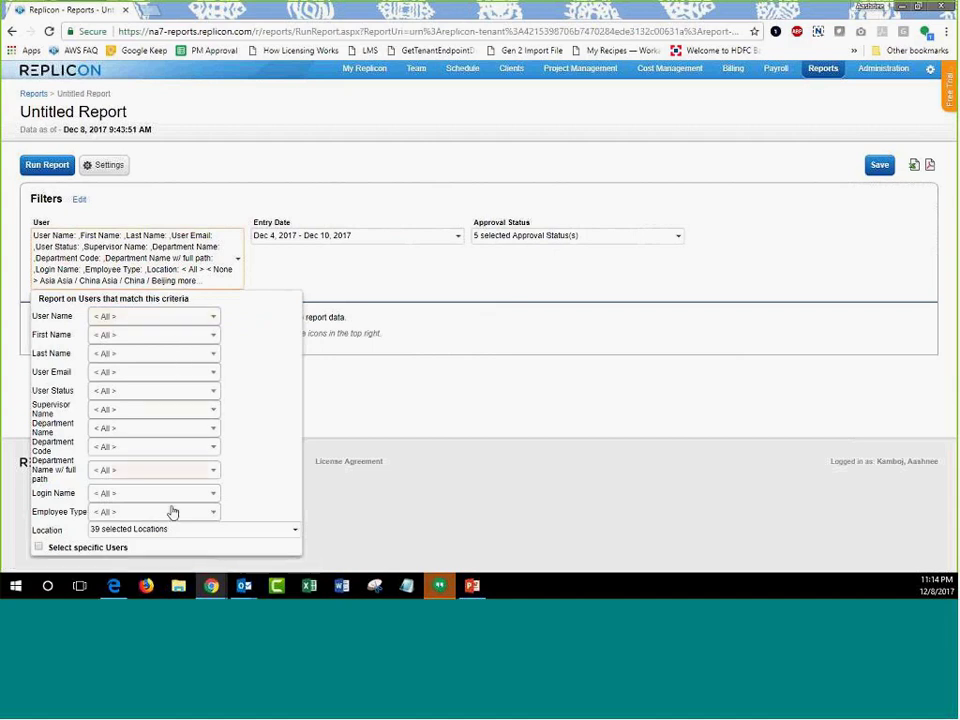
{"action": "left_click", "coordinate": [186, 318]}
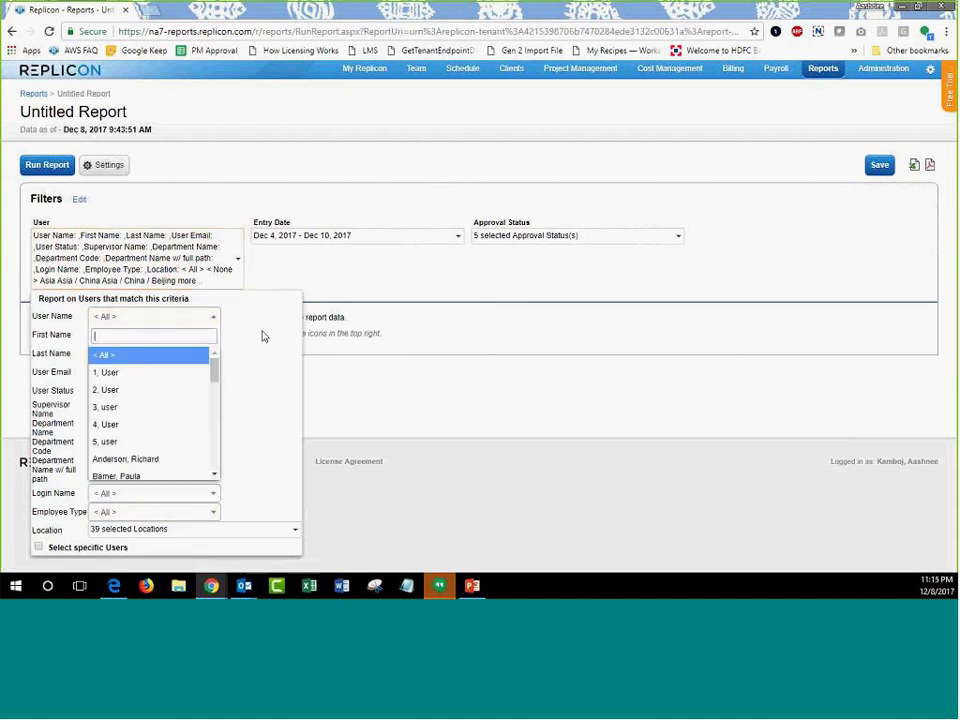
{"action": "left_click", "coordinate": [263, 336]}
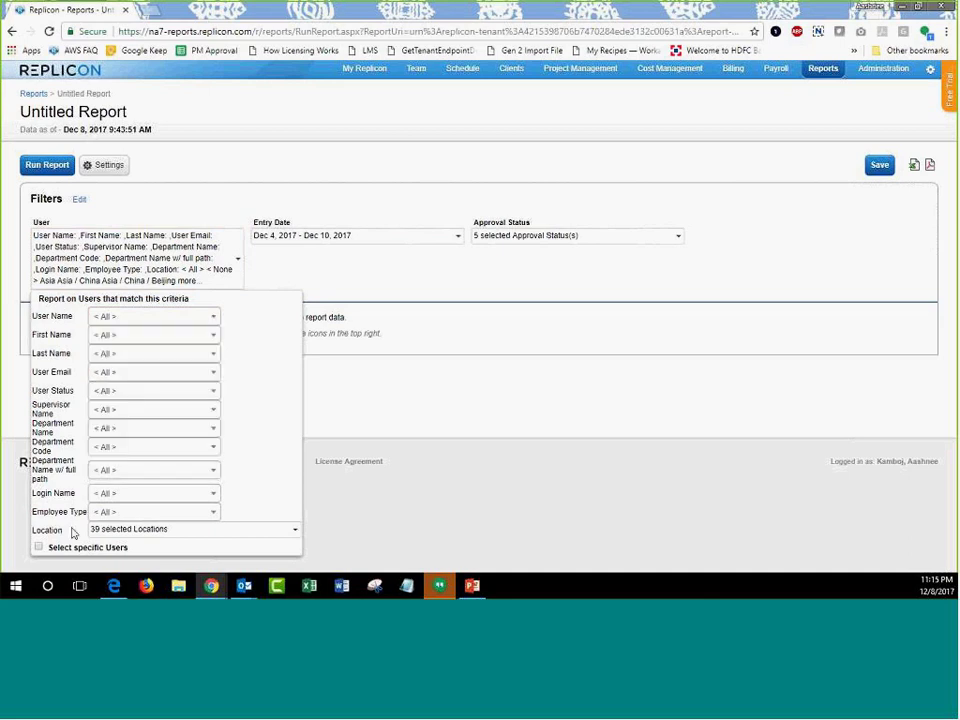
{"action": "left_click", "coordinate": [38, 548]}
{"action": "scroll", "coordinate": [221, 444], "scroll_direction": "down", "scroll_amount": 6}
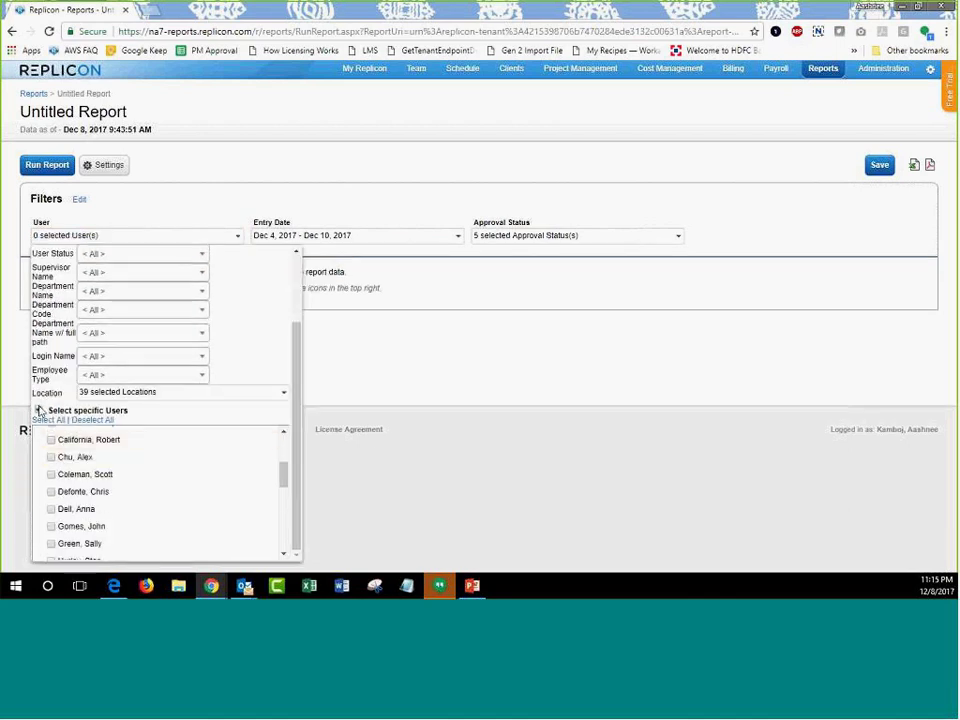
{"action": "left_click", "coordinate": [38, 410]}
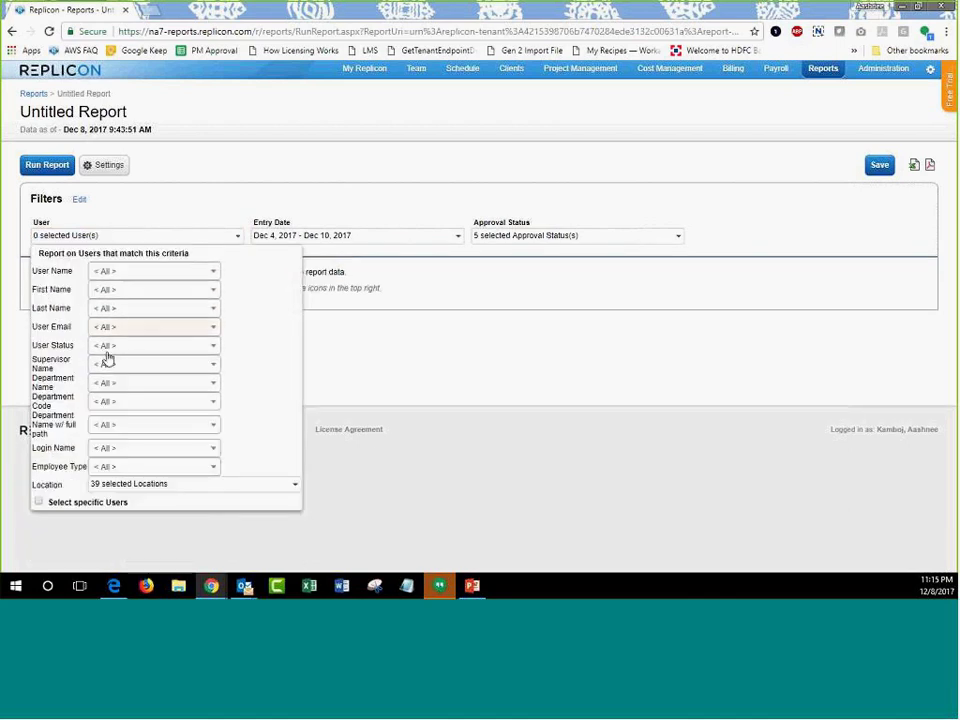
{"action": "scroll", "coordinate": [209, 430], "scroll_direction": "down", "scroll_amount": 1}
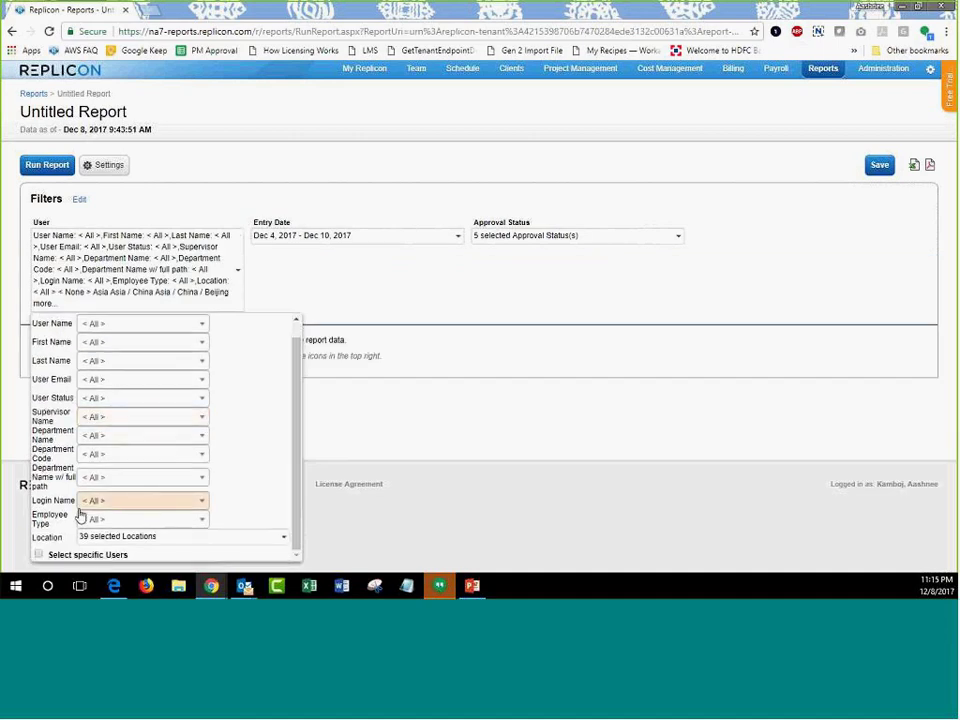
{"action": "left_click", "coordinate": [117, 401]}
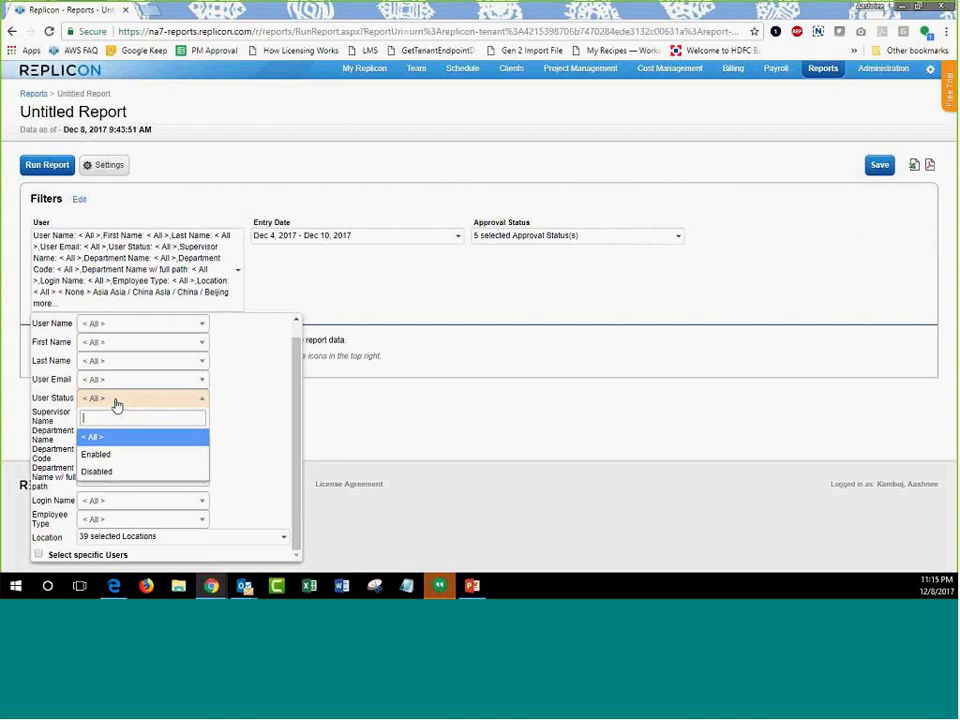
{"action": "left_click", "coordinate": [398, 357]}
{"action": "left_click", "coordinate": [366, 240]}
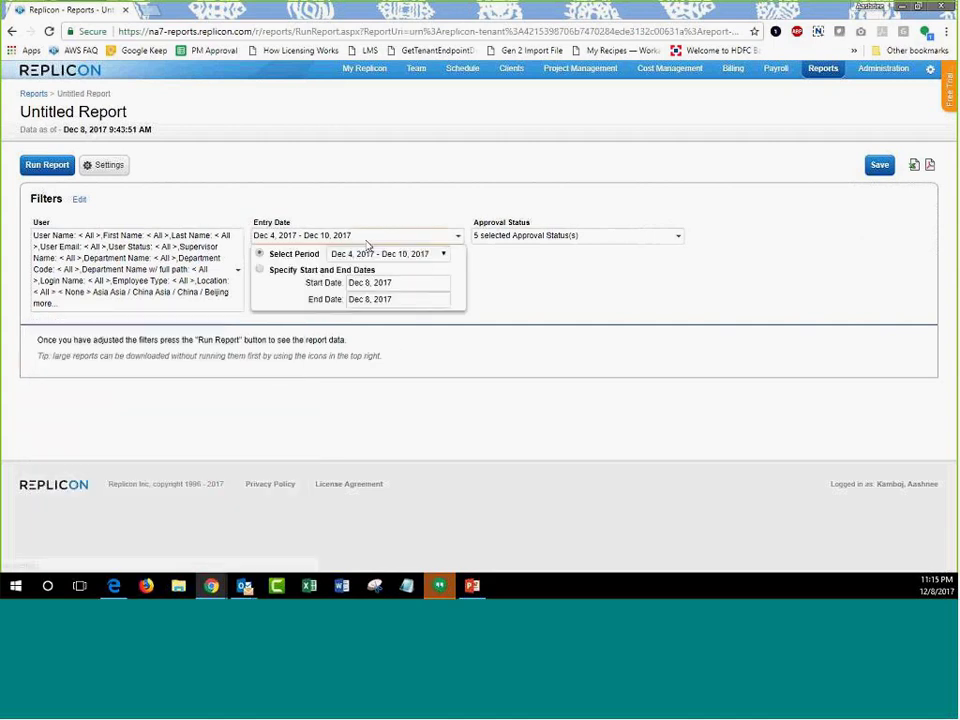
Set the Entry Date filter to the preset period This Year, then review the Approval Status options.
{"action": "left_click", "coordinate": [270, 271]}
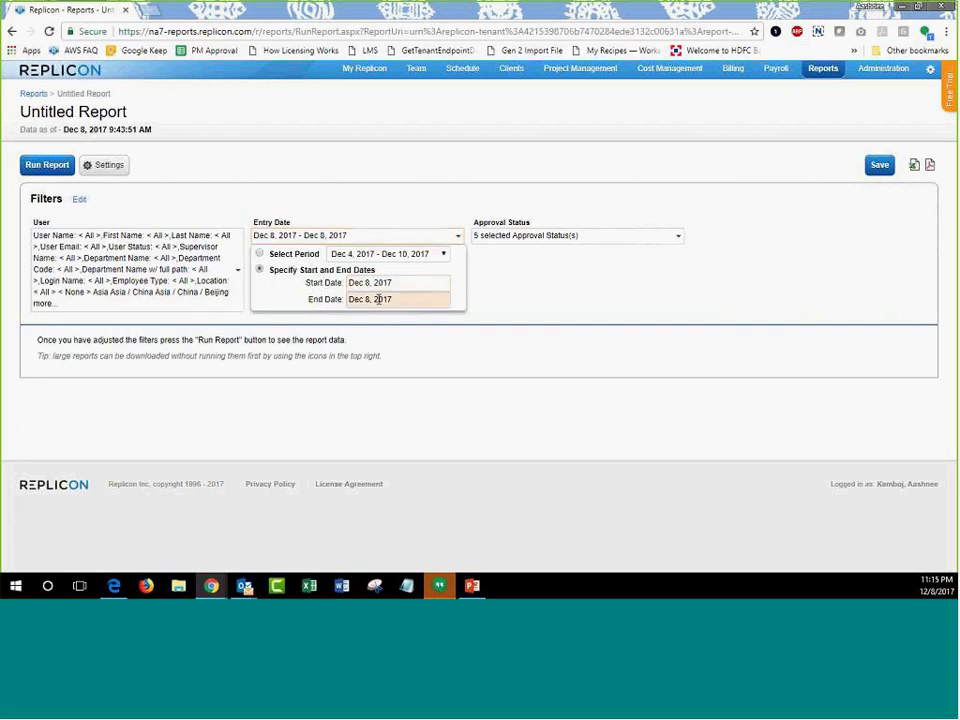
{"action": "left_click", "coordinate": [280, 254]}
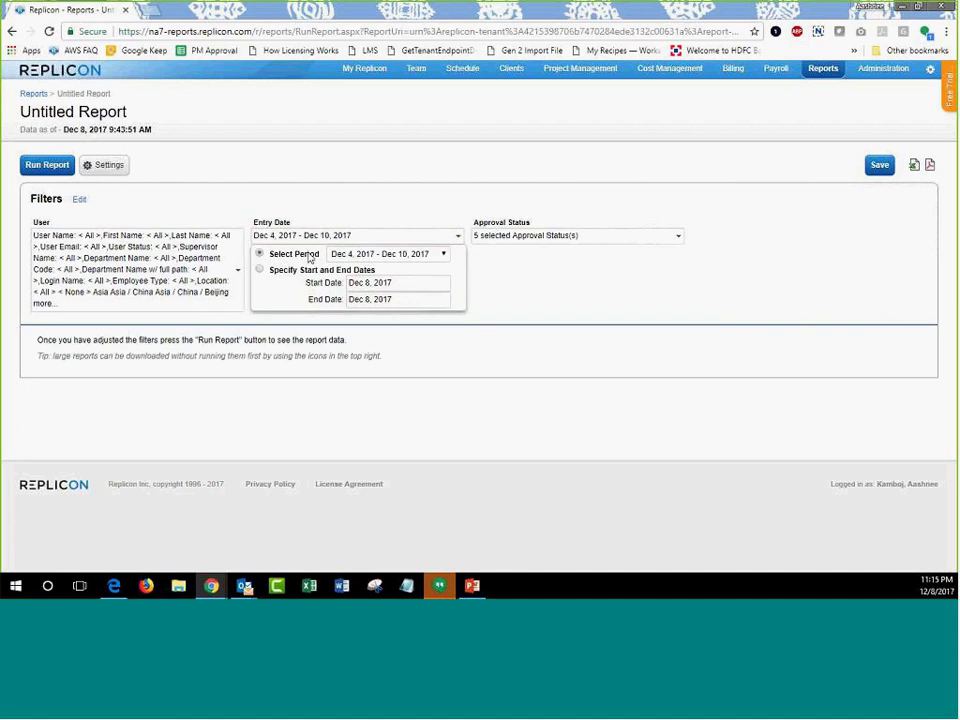
{"action": "left_click", "coordinate": [342, 256]}
{"action": "scroll", "coordinate": [350, 340], "scroll_direction": "up", "scroll_amount": 2}
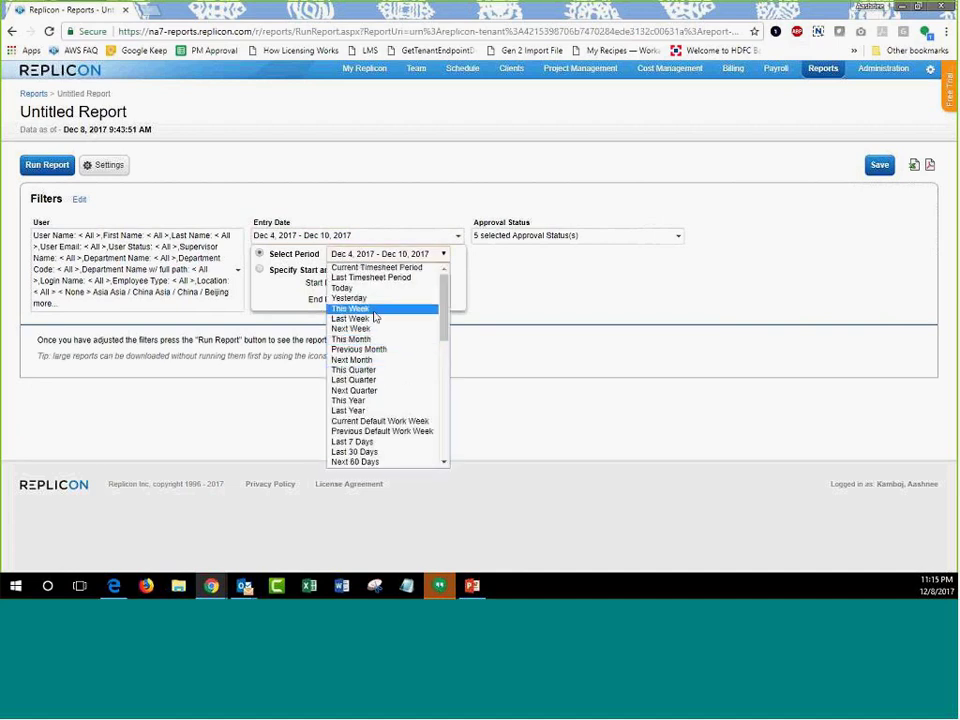
{"action": "left_click", "coordinate": [360, 402]}
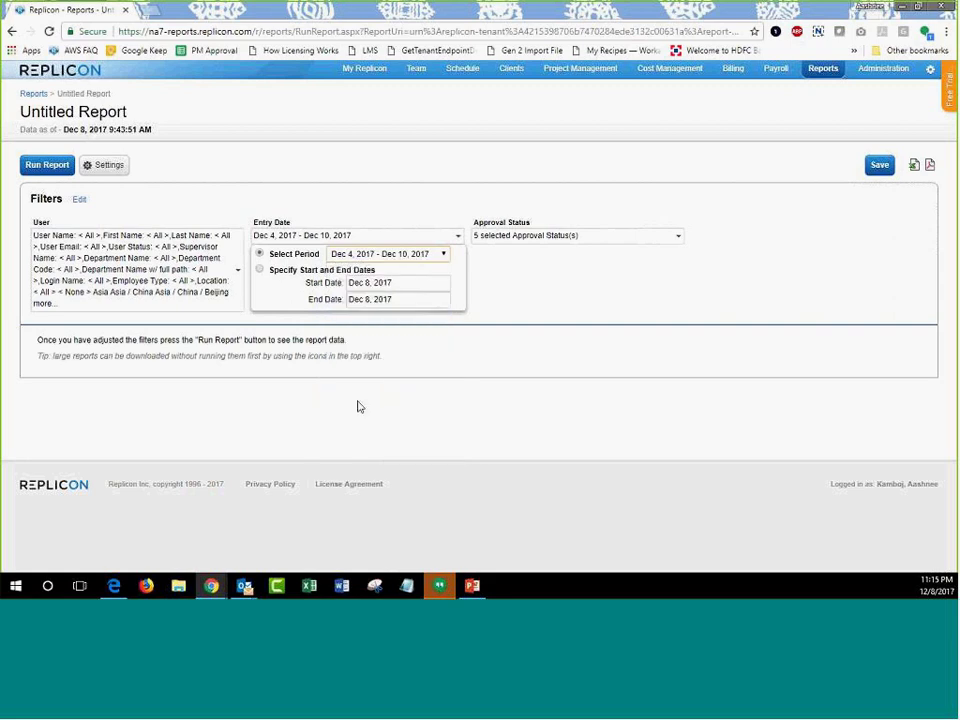
{"action": "left_click", "coordinate": [505, 287]}
{"action": "left_click", "coordinate": [540, 236]}
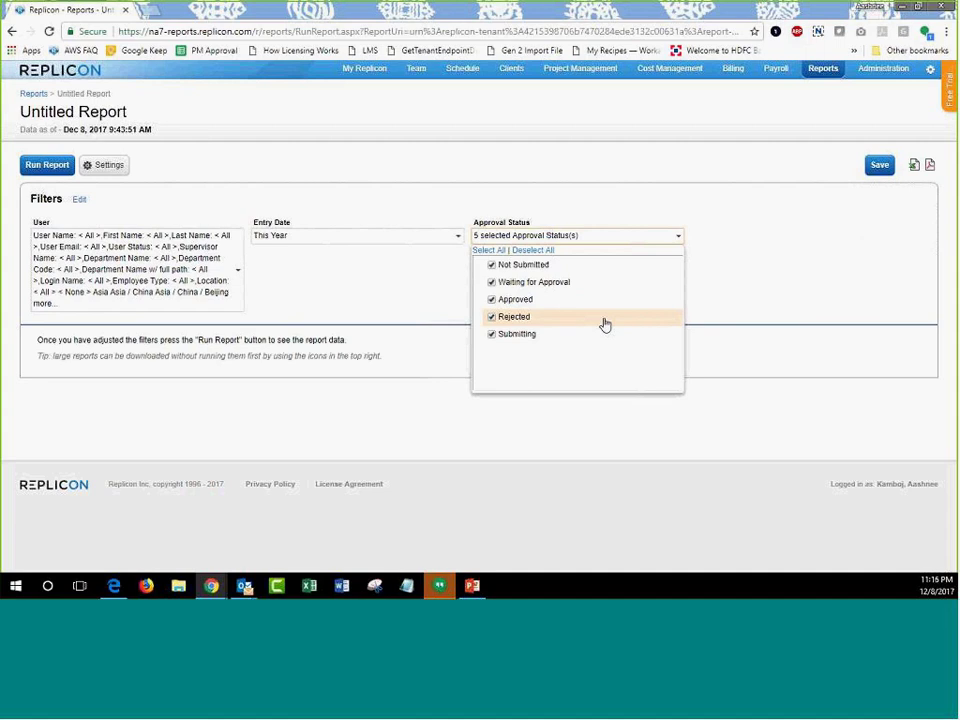
Run the report and scroll through the 2017 timesheet rows and back up.
{"action": "left_click", "coordinate": [345, 311]}
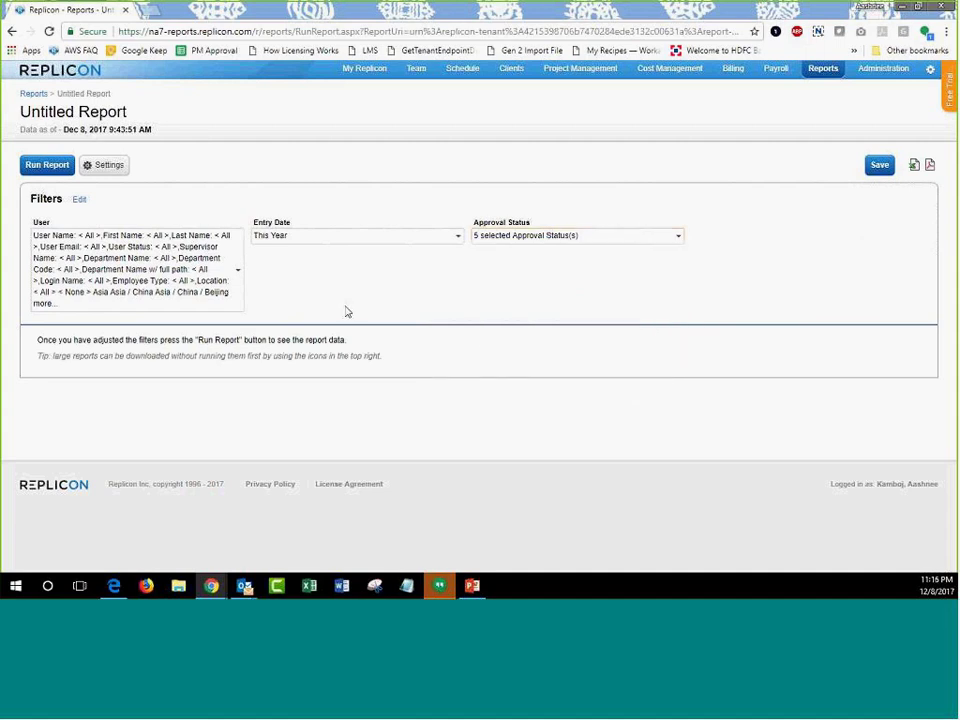
{"action": "left_click", "coordinate": [47, 168]}
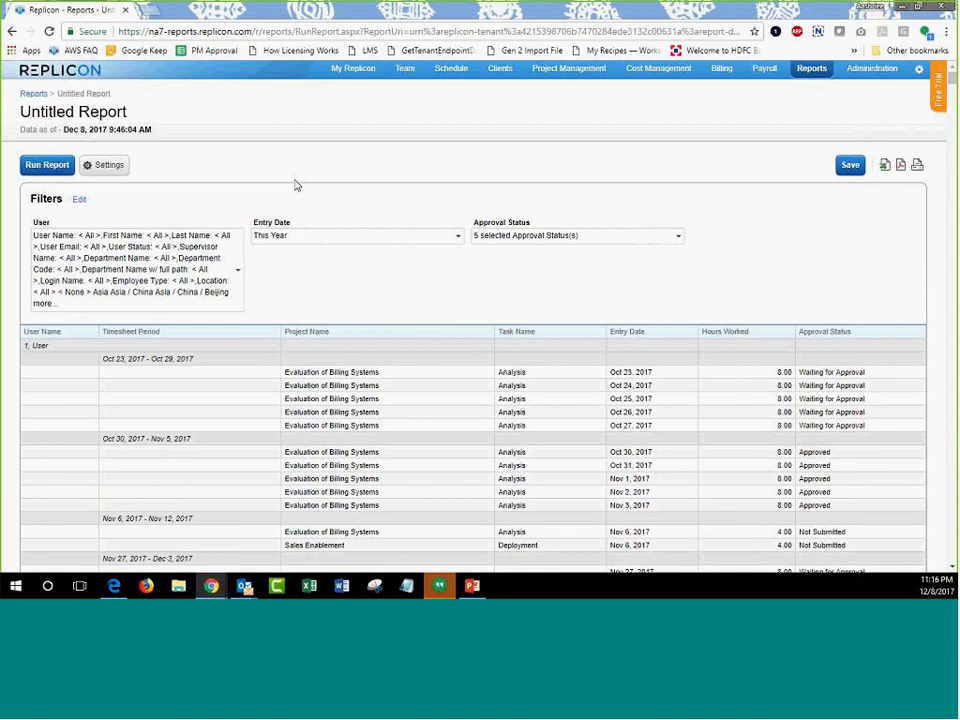
{"action": "scroll", "coordinate": [334, 214], "scroll_direction": "down", "scroll_amount": 10}
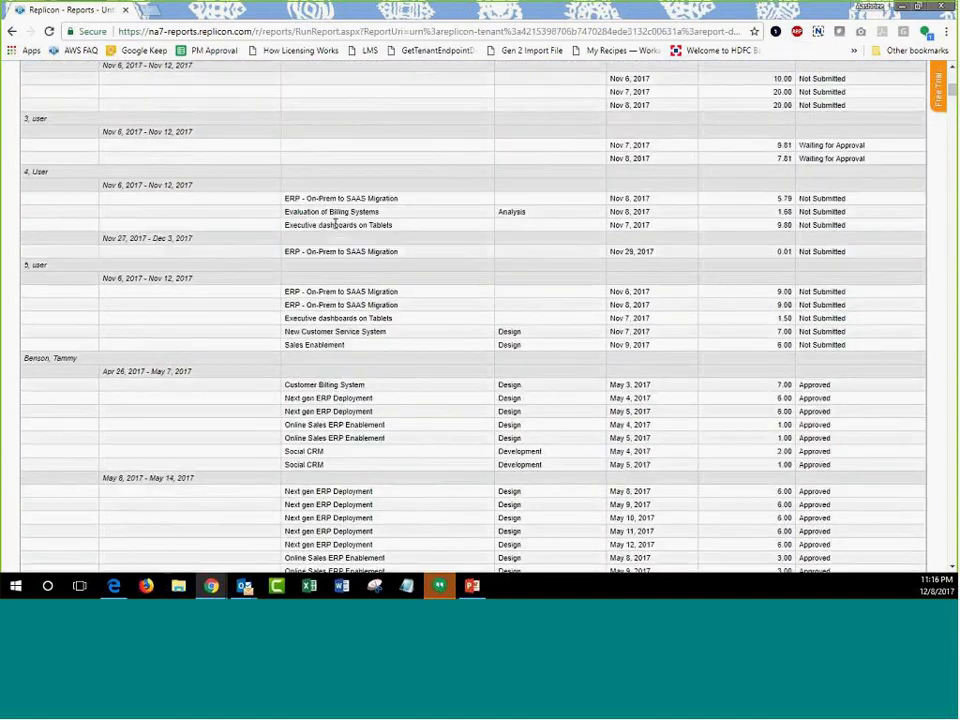
{"action": "scroll", "coordinate": [334, 224], "scroll_direction": "down", "scroll_amount": 6}
{"action": "scroll", "coordinate": [334, 224], "scroll_direction": "down", "scroll_amount": 6}
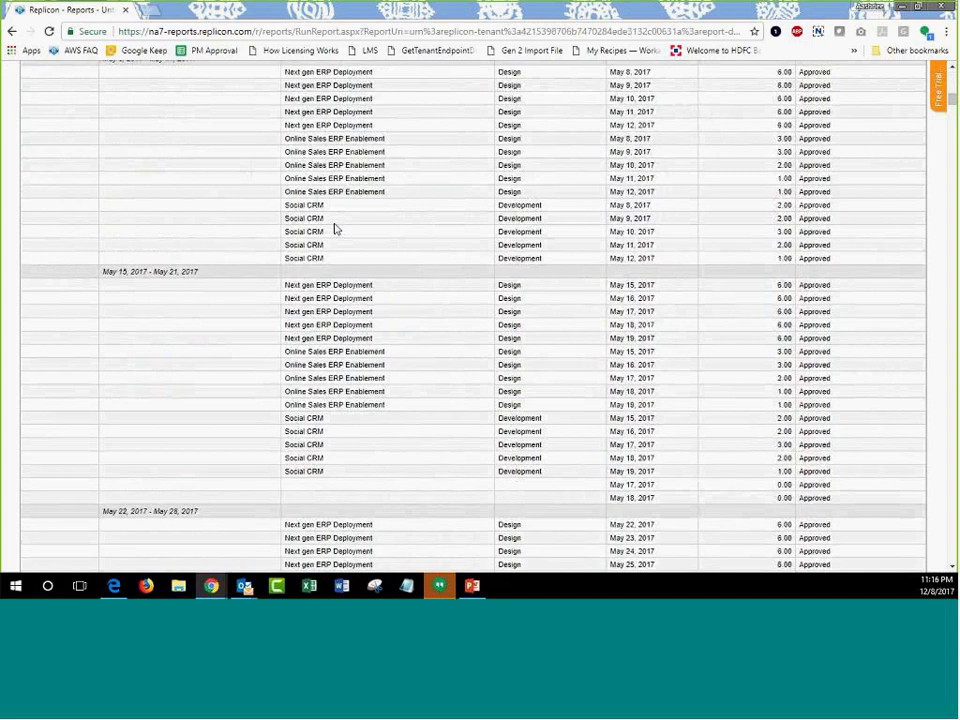
{"action": "scroll", "coordinate": [430, 425], "scroll_direction": "down", "scroll_amount": 2}
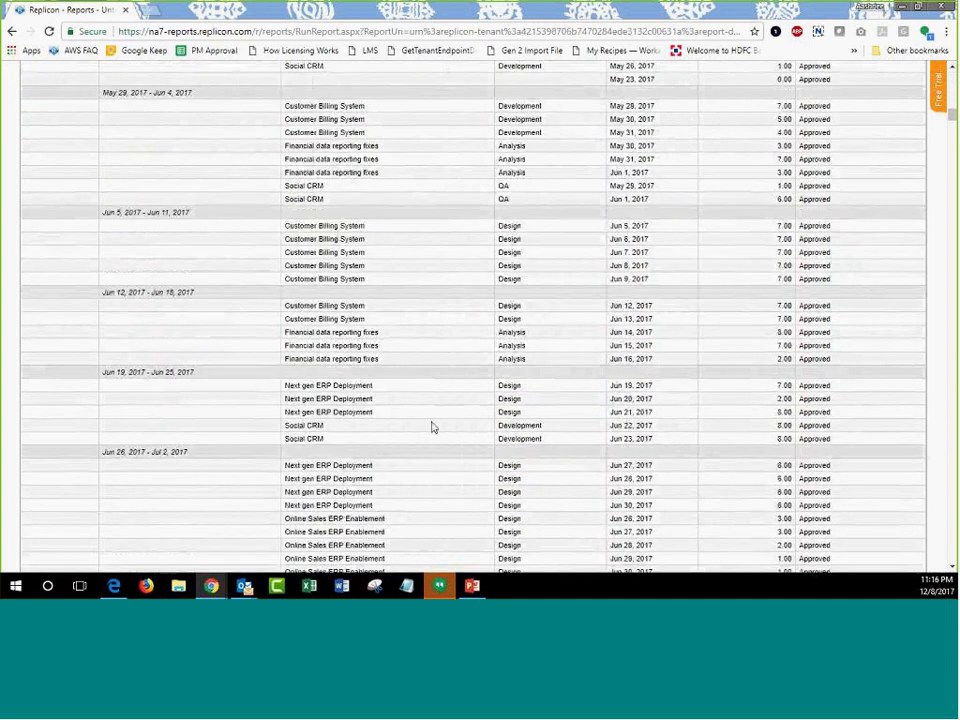
{"action": "scroll", "coordinate": [430, 424], "scroll_direction": "down", "scroll_amount": 5}
{"action": "scroll", "coordinate": [445, 408], "scroll_direction": "up", "scroll_amount": 20}
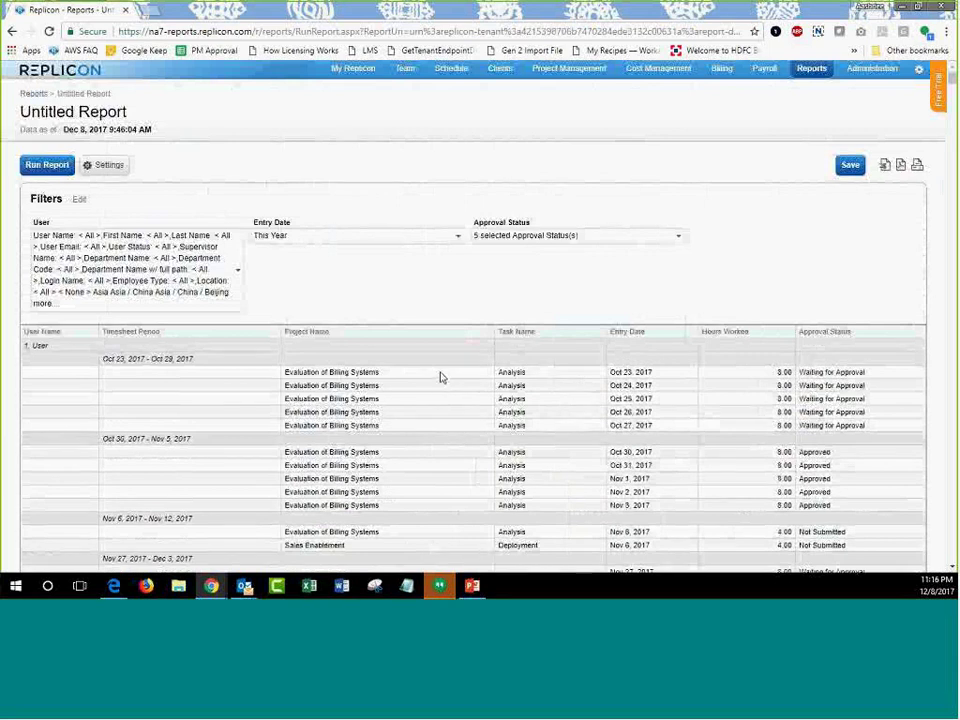
Save the report in the Save New Report form with the name 'Training Test'.
{"action": "left_click", "coordinate": [853, 168]}
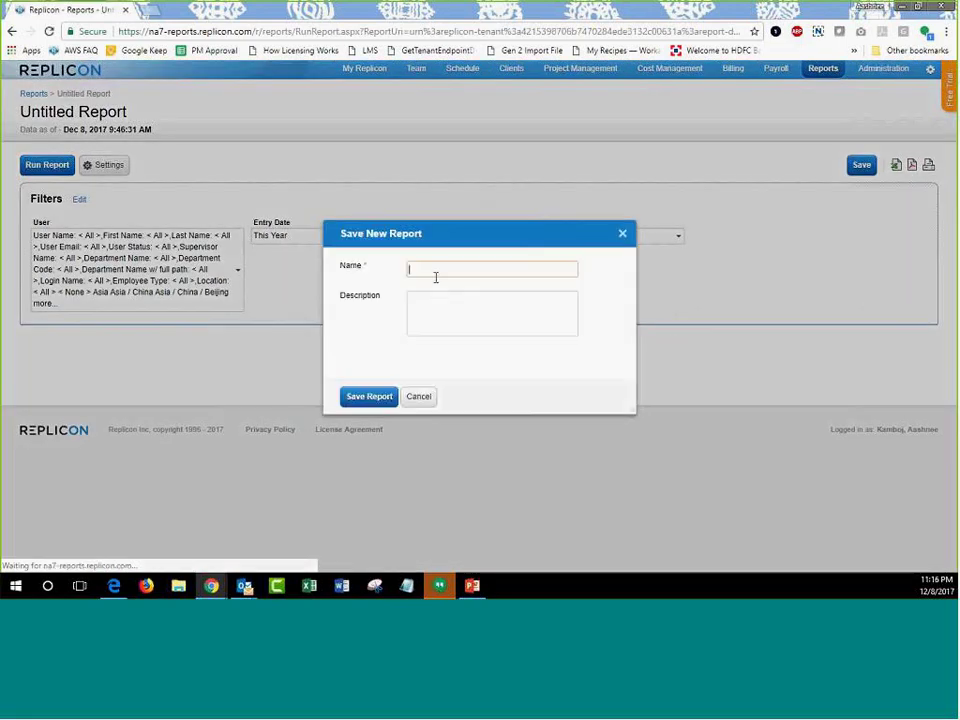
{"action": "type", "text": "Tr"}
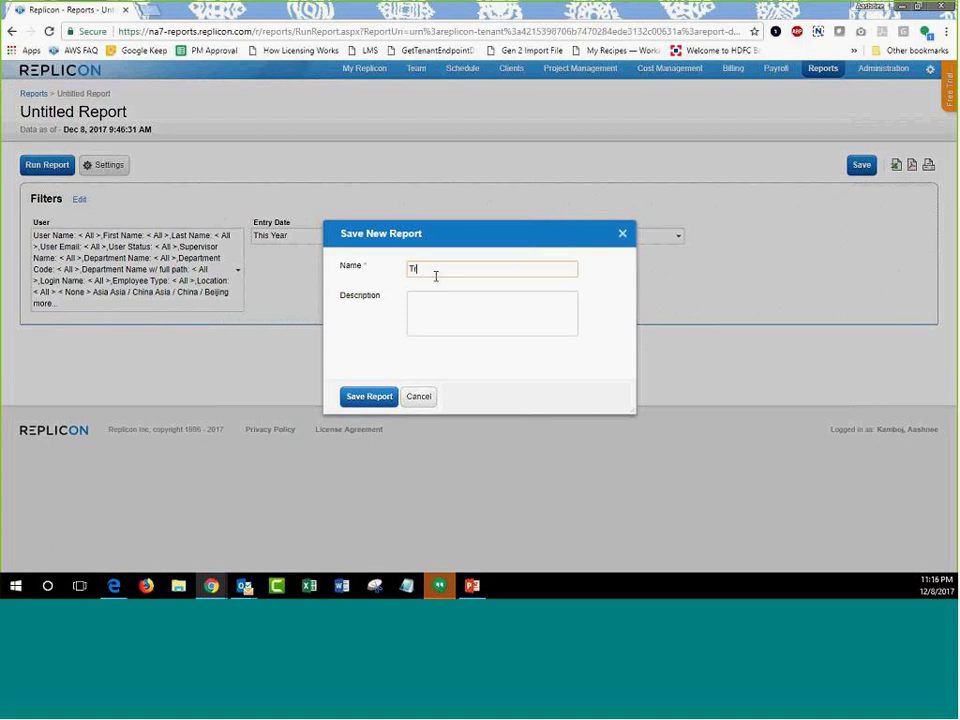
{"action": "type", "text": "aining Test"}
{"action": "left_click", "coordinate": [446, 301]}
{"action": "left_click", "coordinate": [378, 399]}
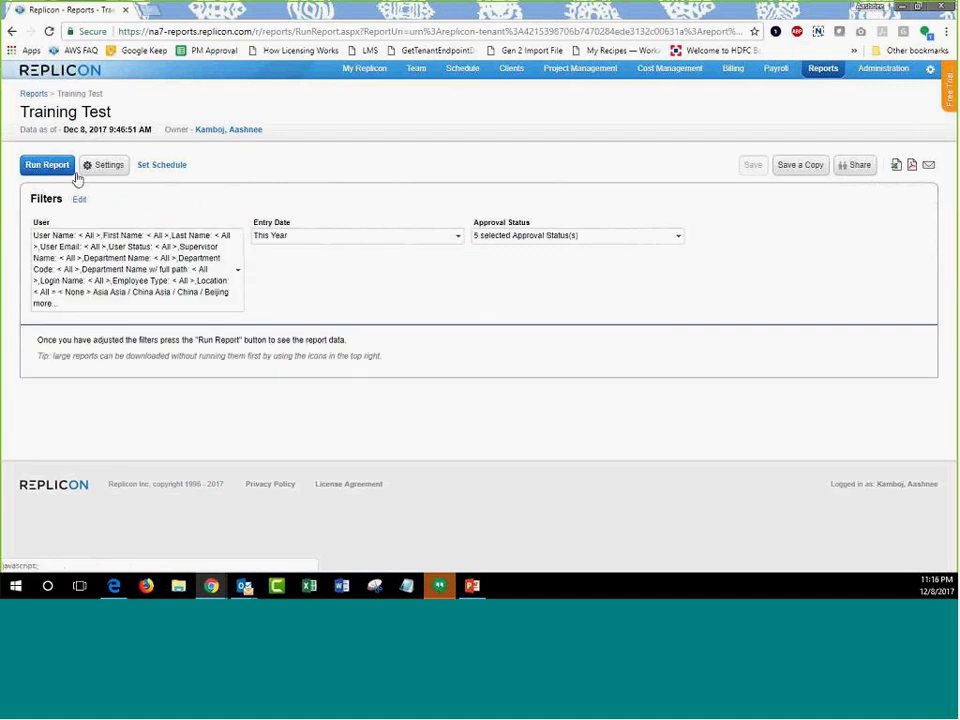
{"action": "left_click", "coordinate": [100, 166]}
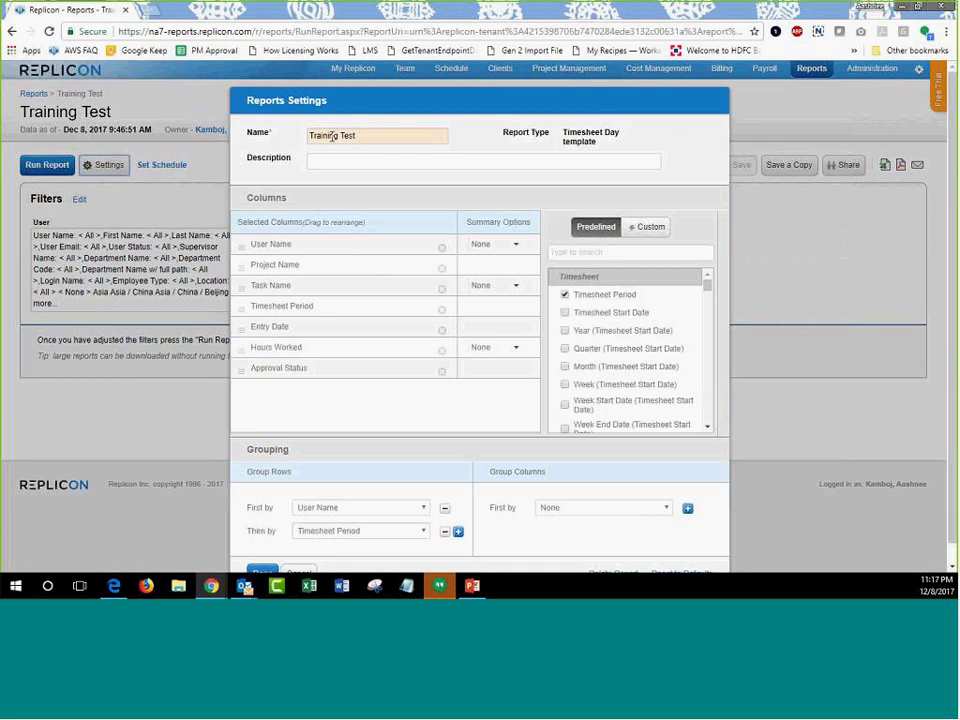
{"action": "triple_click", "coordinate": [332, 137]}
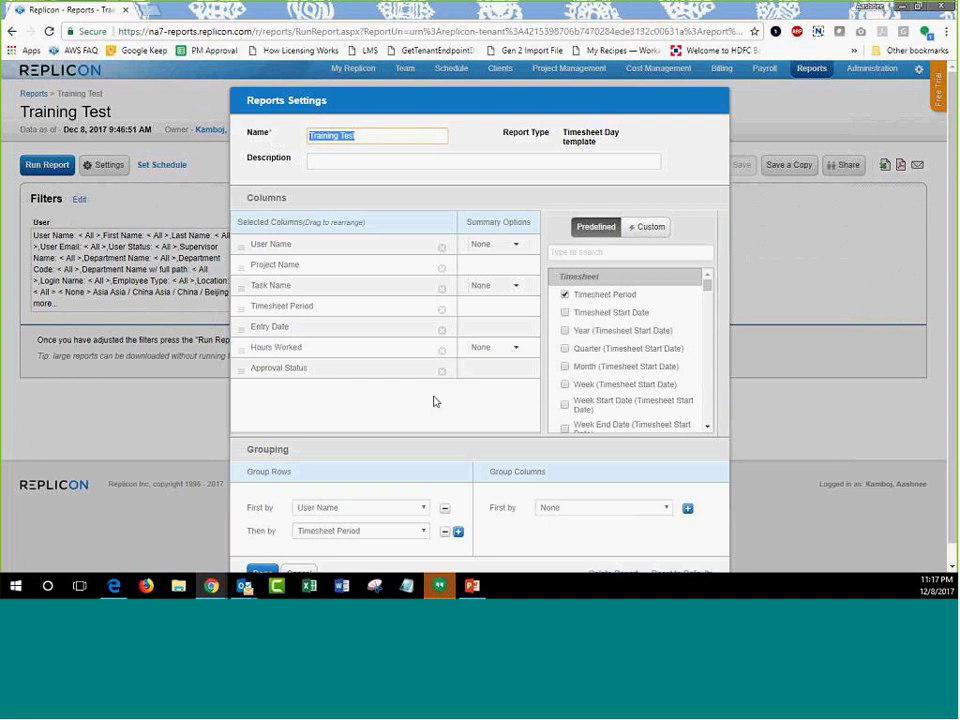
{"action": "scroll", "coordinate": [435, 401], "scroll_direction": "down", "scroll_amount": 1}
{"action": "left_click", "coordinate": [299, 553]}
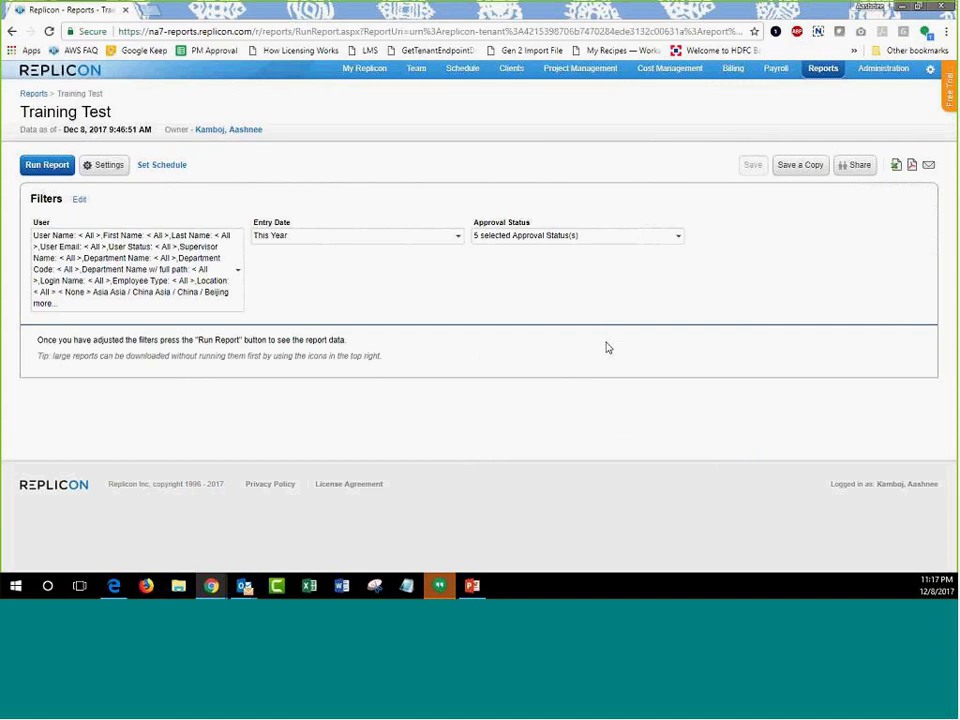
{"action": "left_click", "coordinate": [849, 175]}
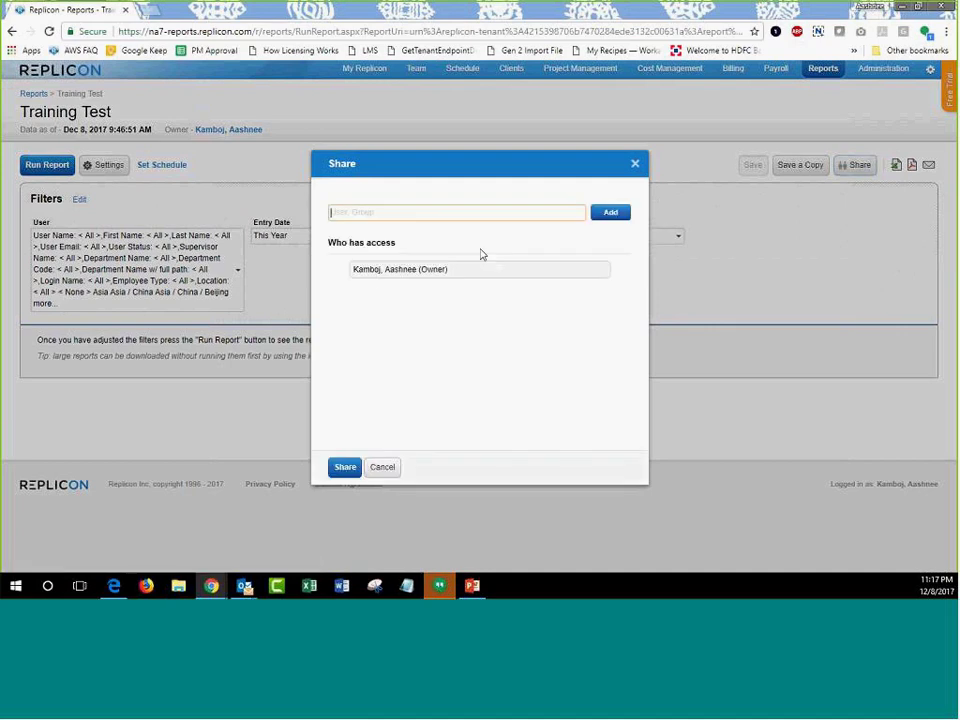
{"action": "left_click", "coordinate": [399, 213]}
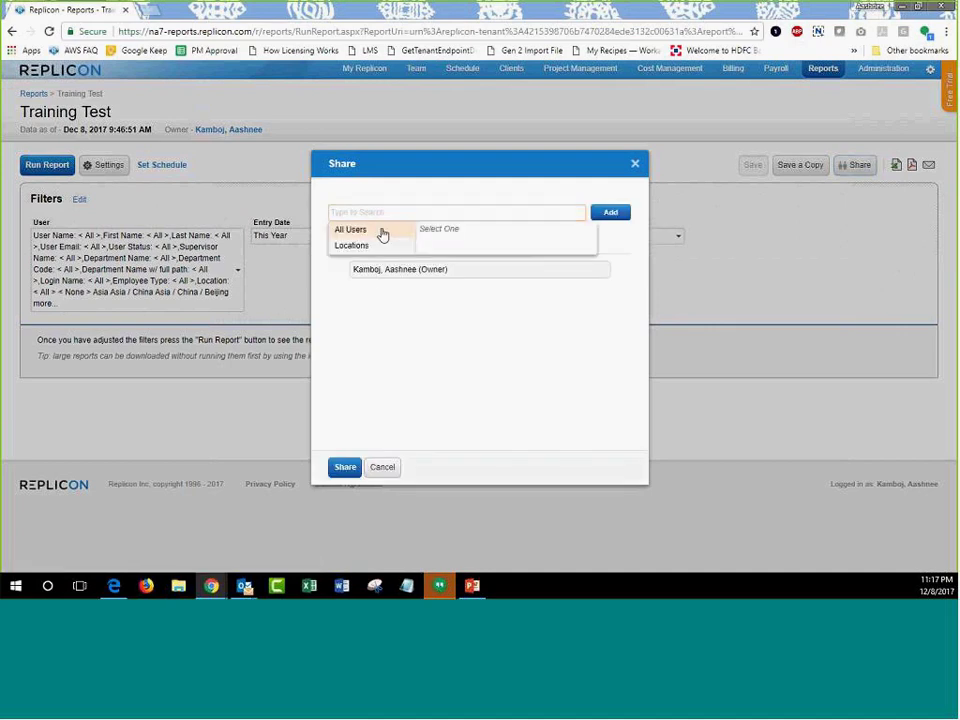
{"action": "left_click", "coordinate": [382, 232]}
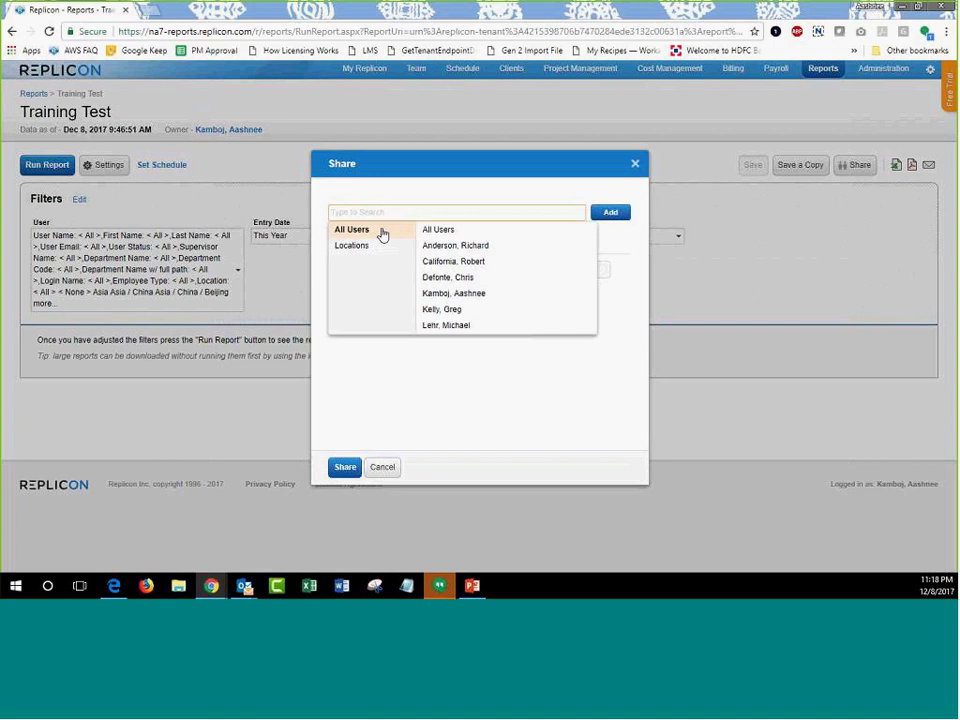
{"action": "left_click", "coordinate": [382, 467]}
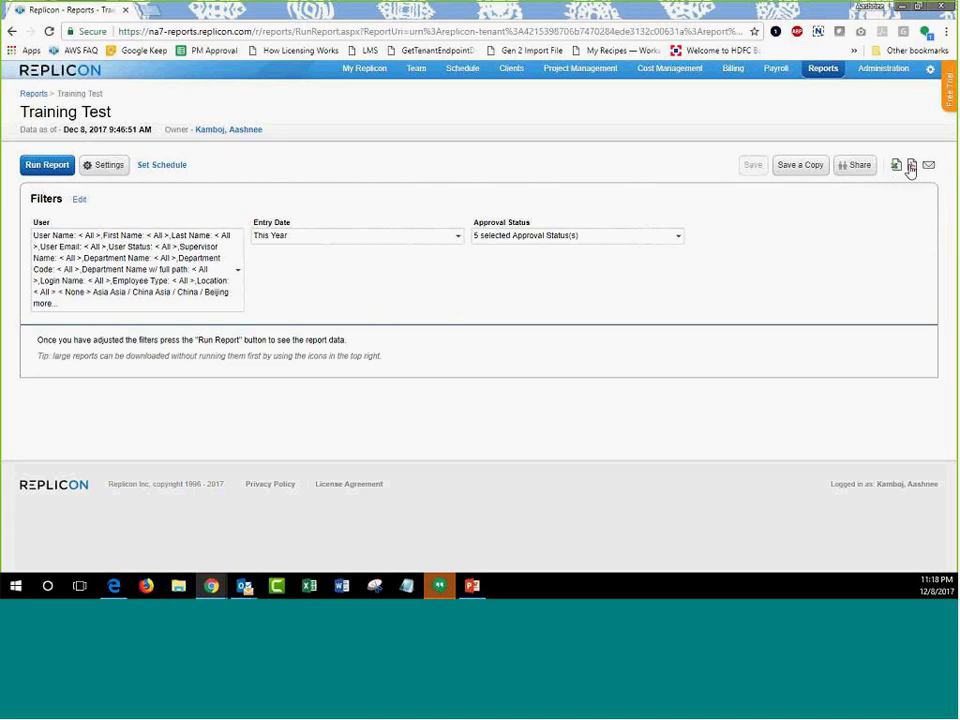
{"action": "left_click", "coordinate": [911, 166]}
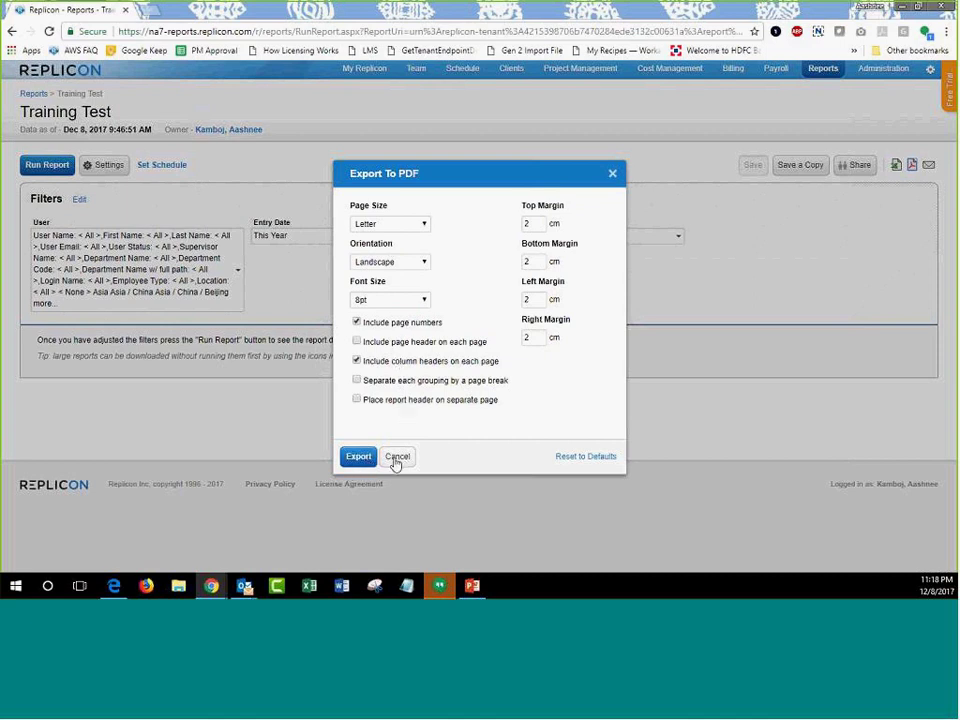
{"action": "left_click", "coordinate": [396, 458]}
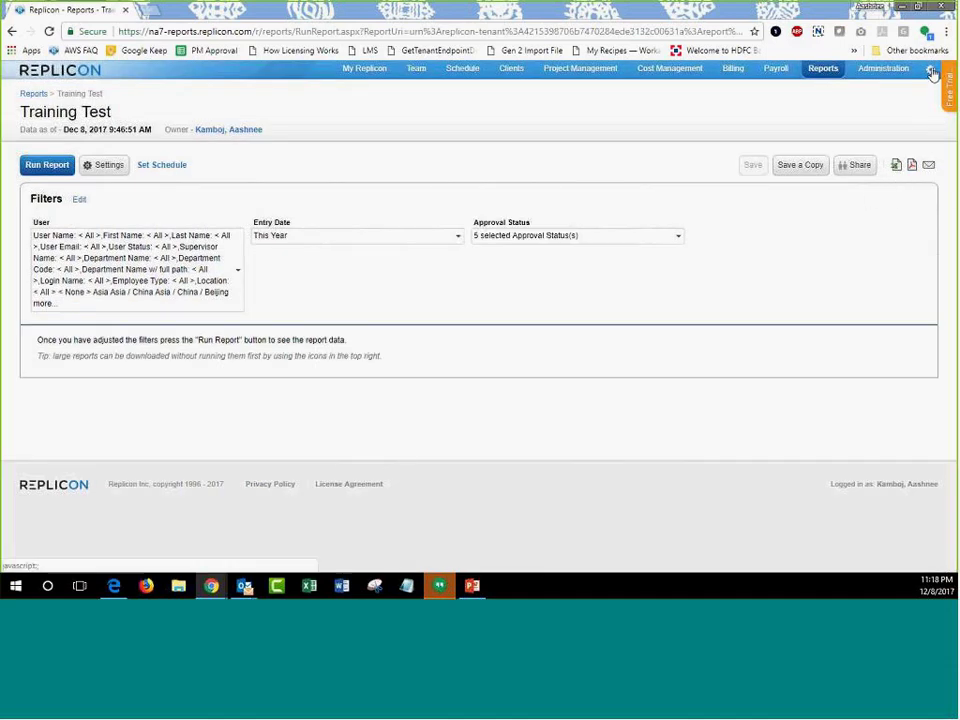
{"action": "left_click", "coordinate": [932, 73]}
Check the Report Excel Export Format setting (.xml) in Settings, then return to the Training Test report.
{"action": "left_click", "coordinate": [890, 100]}
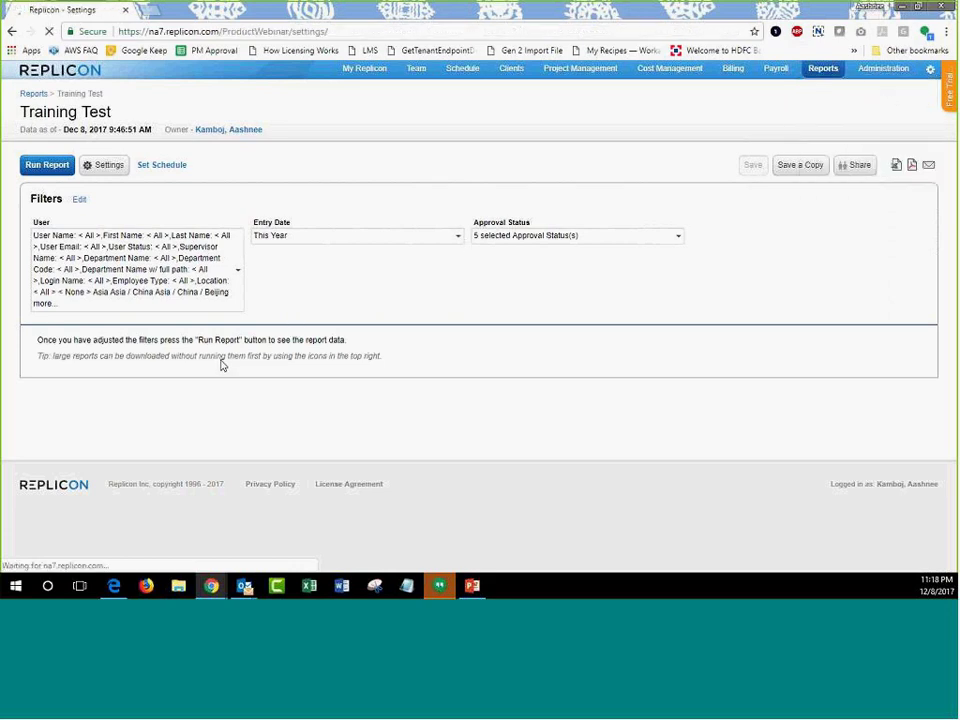
{"action": "scroll", "coordinate": [225, 373], "scroll_direction": "down", "scroll_amount": 5}
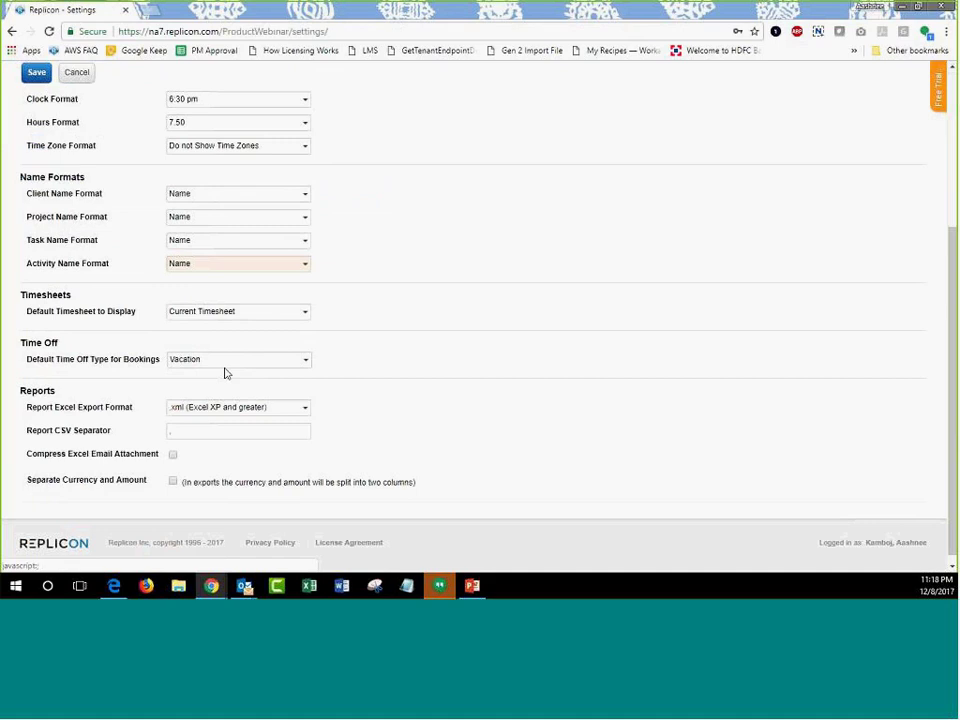
{"action": "scroll", "coordinate": [225, 373], "scroll_direction": "down", "scroll_amount": 1}
{"action": "left_click_drag", "start_coordinate": [20, 382], "coordinate": [139, 404]}
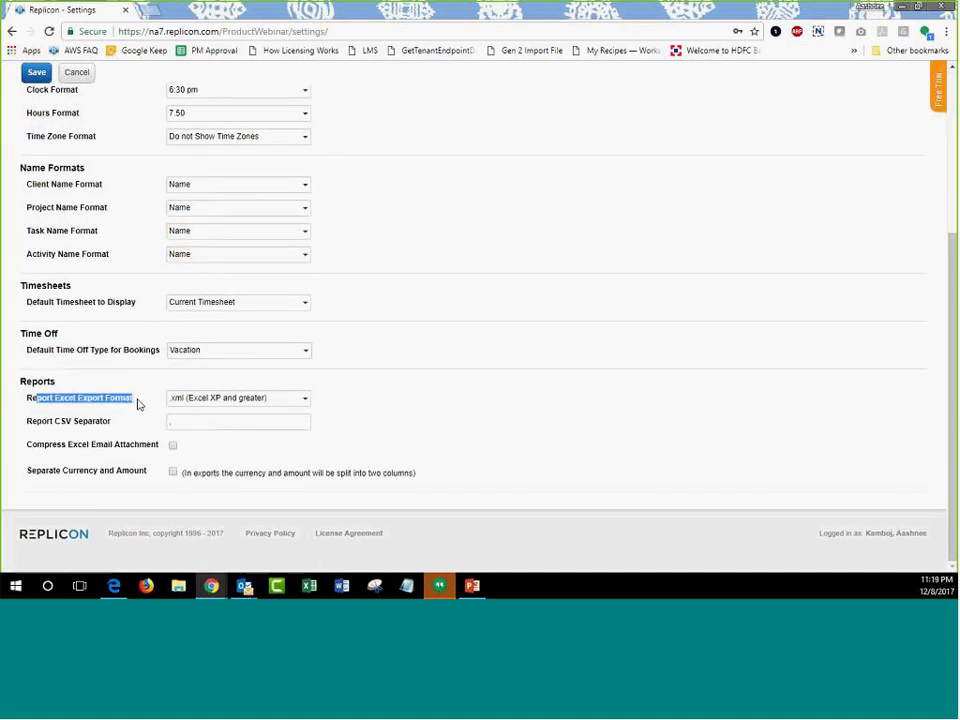
{"action": "left_click", "coordinate": [227, 400]}
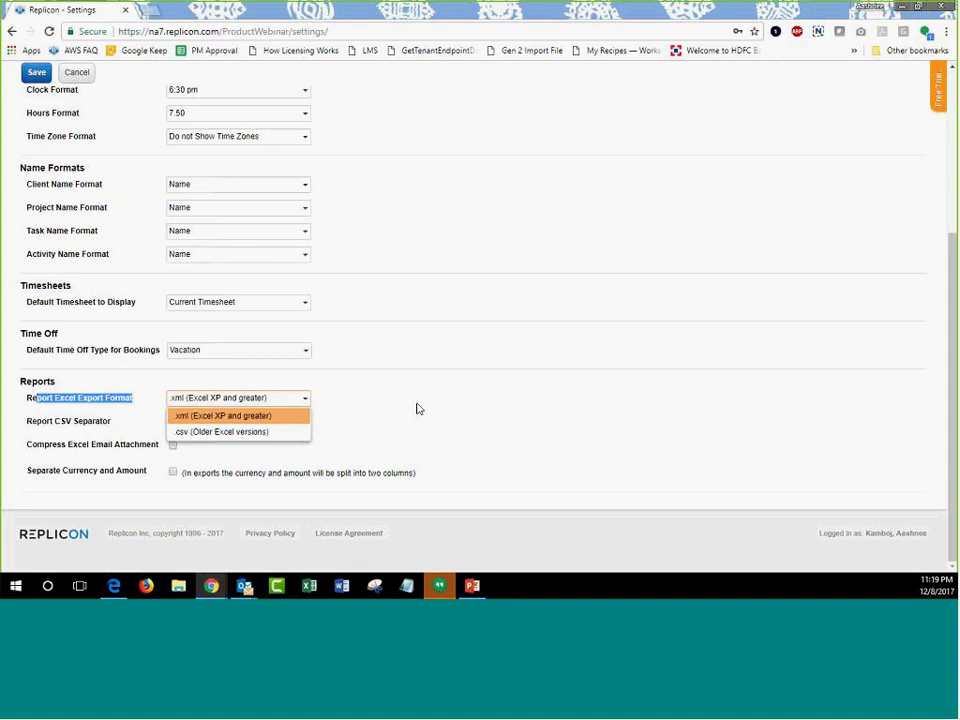
{"action": "left_click", "coordinate": [10, 30]}
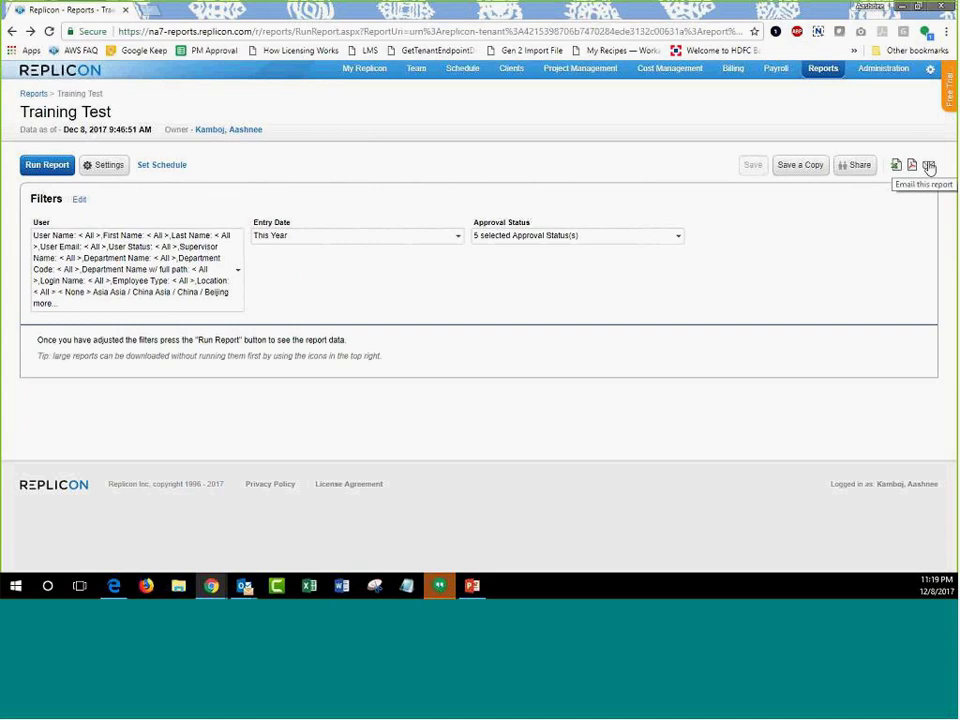
{"action": "left_click", "coordinate": [929, 168]}
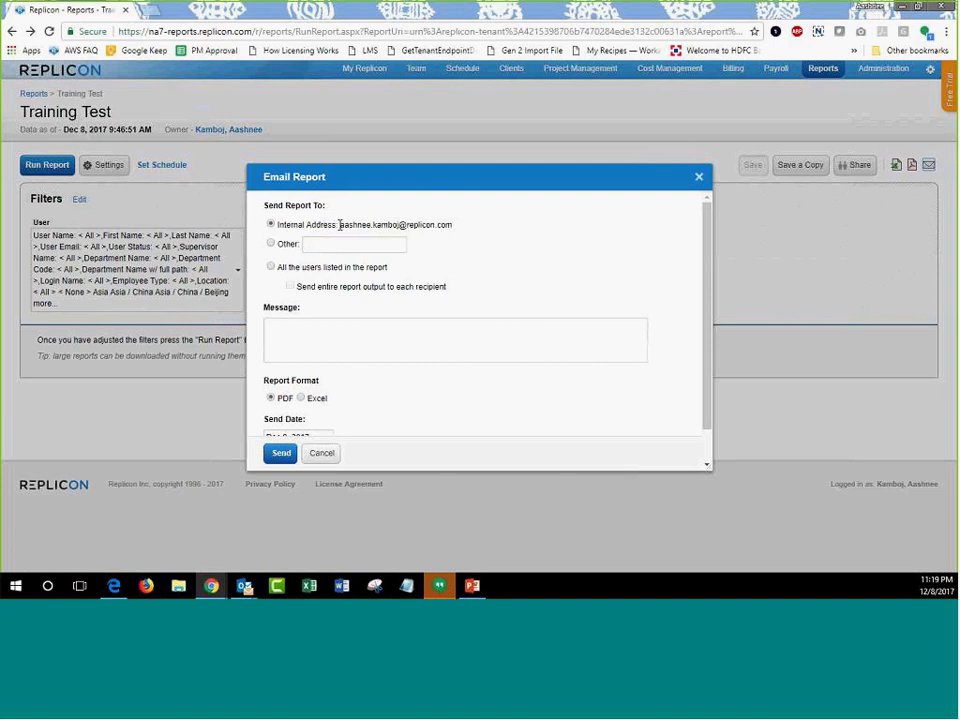
{"action": "left_click", "coordinate": [347, 243]}
{"action": "left_click", "coordinate": [335, 245]}
{"action": "scroll", "coordinate": [370, 310], "scroll_direction": "down", "scroll_amount": 1}
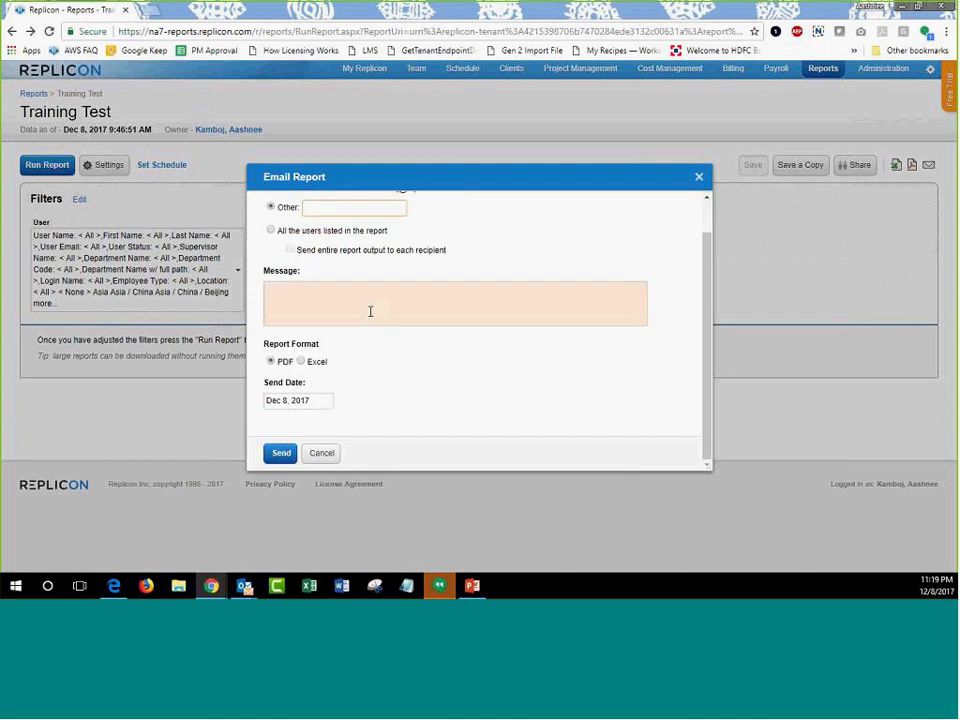
{"action": "left_click", "coordinate": [299, 292]}
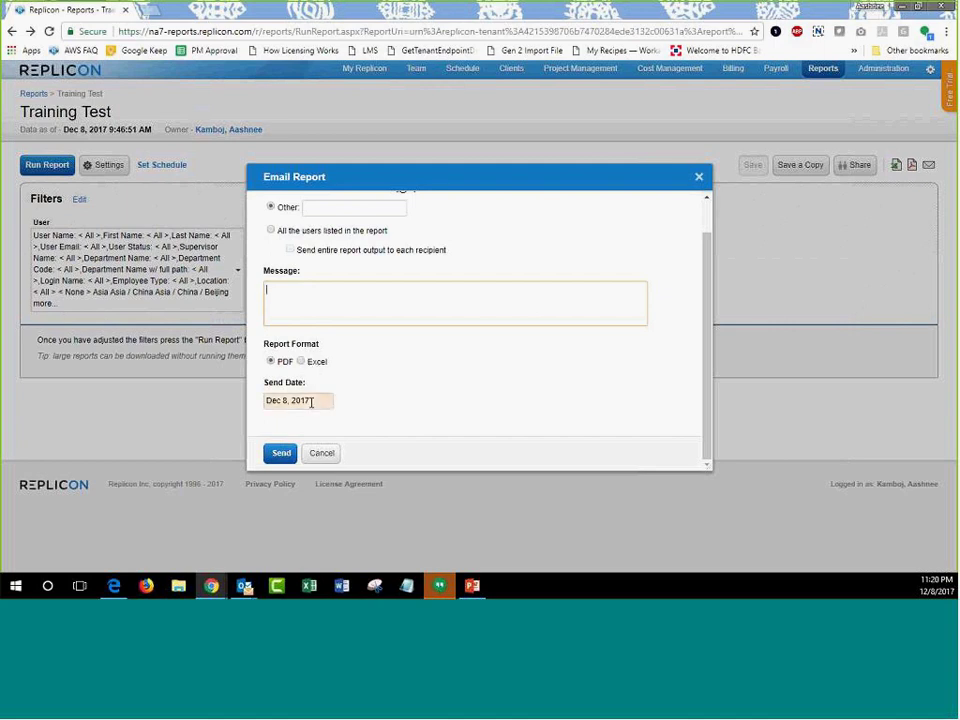
{"action": "left_click", "coordinate": [311, 402]}
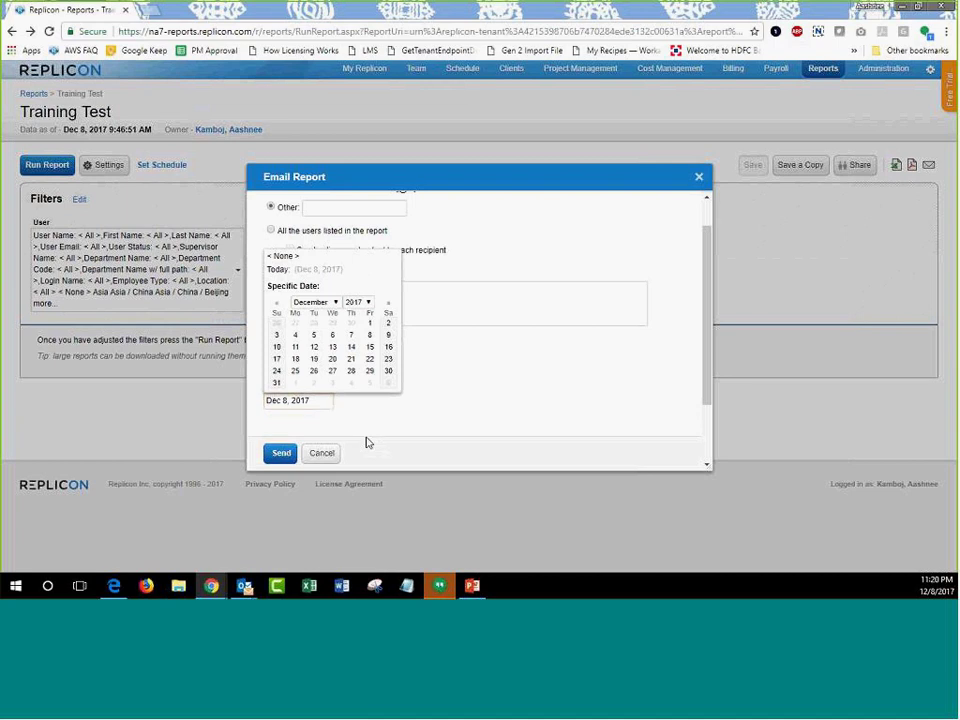
{"action": "left_click", "coordinate": [322, 453]}
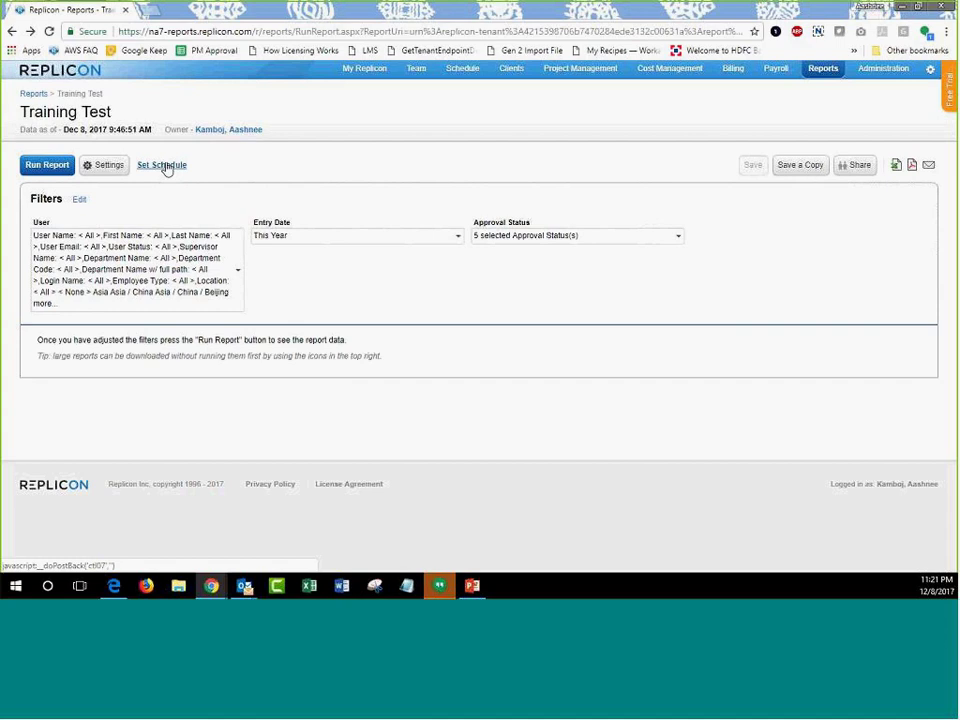
Start a report schedule with Weekly recurrence and next run on Dec 11, 2017.
{"action": "left_click", "coordinate": [164, 166]}
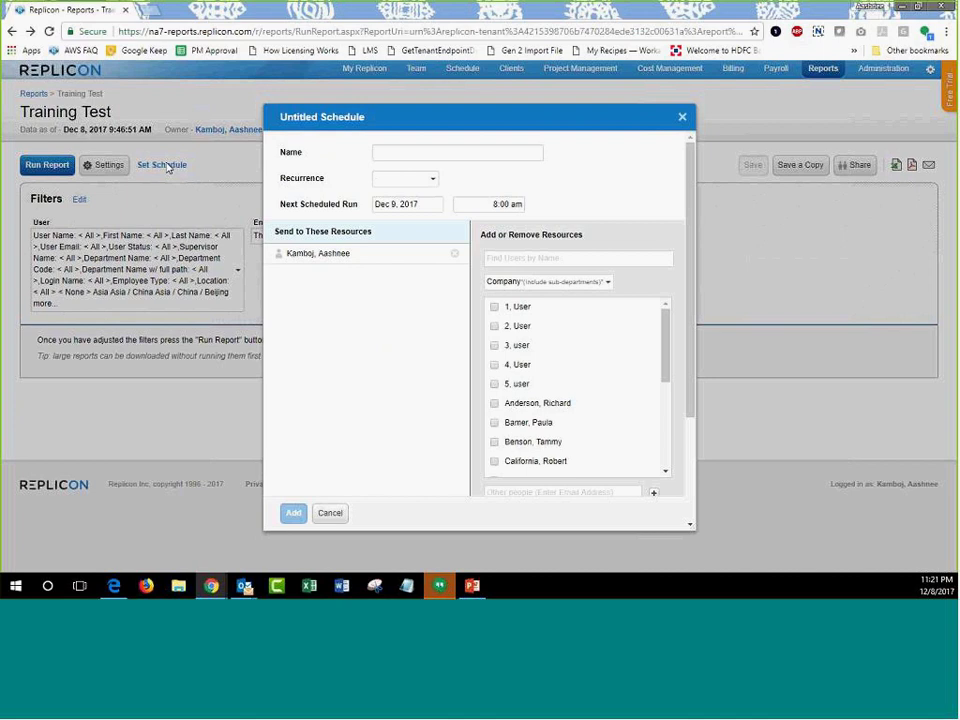
{"action": "left_click", "coordinate": [388, 152]}
{"action": "left_click", "coordinate": [399, 179]}
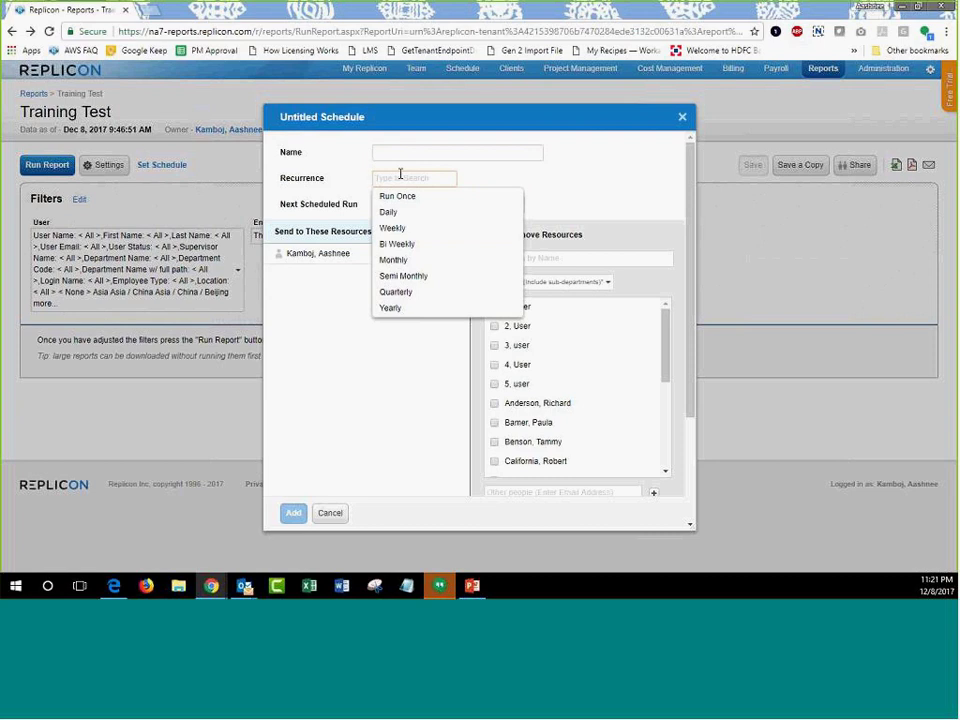
{"action": "left_click", "coordinate": [396, 228]}
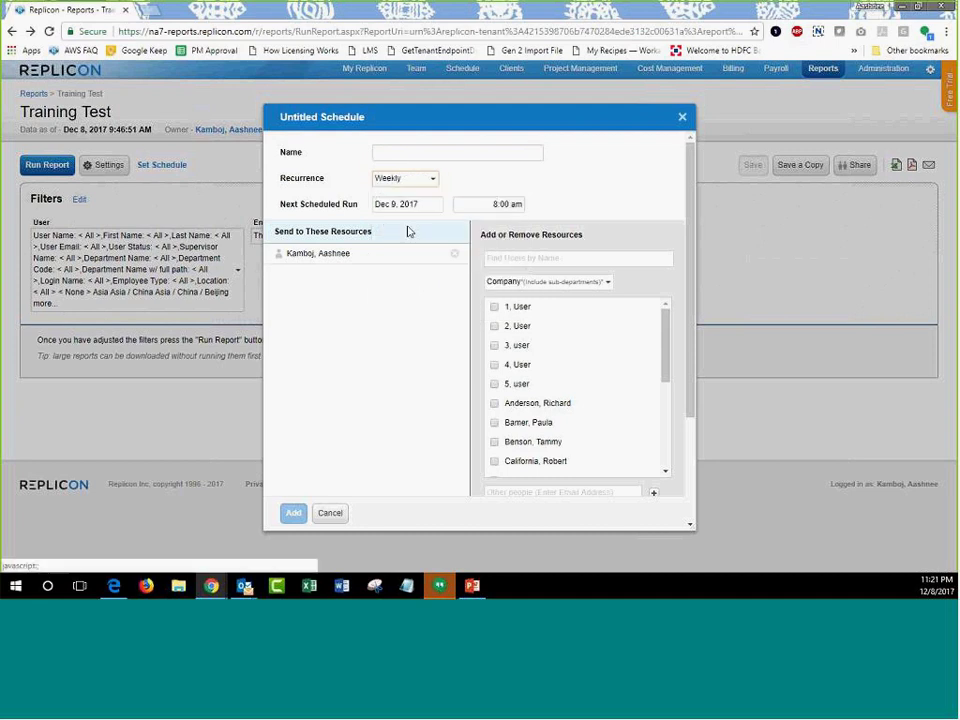
{"action": "left_click", "coordinate": [410, 204]}
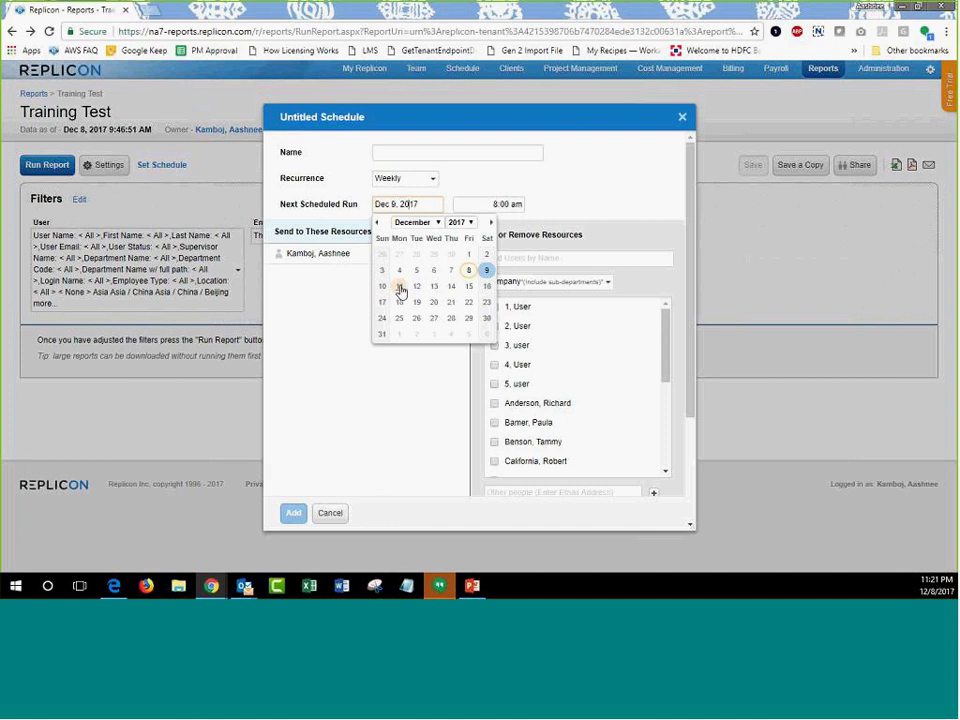
{"action": "left_click", "coordinate": [400, 287]}
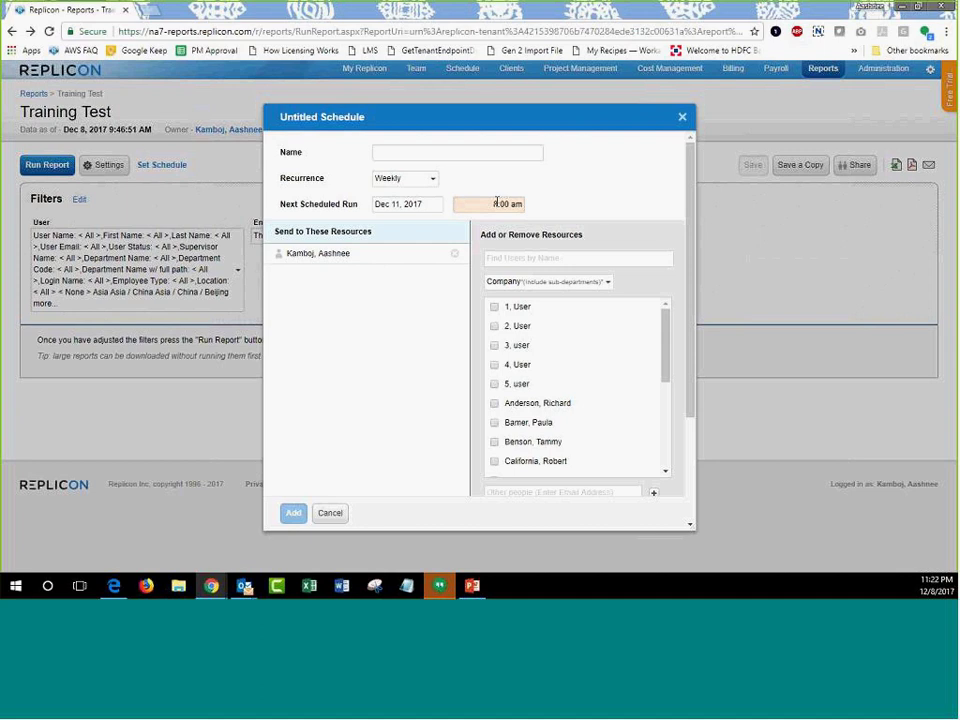
Add an outside recipient's e-mail address to the schedule, then remove it again.
{"action": "scroll", "coordinate": [542, 281], "scroll_direction": "down", "scroll_amount": 5}
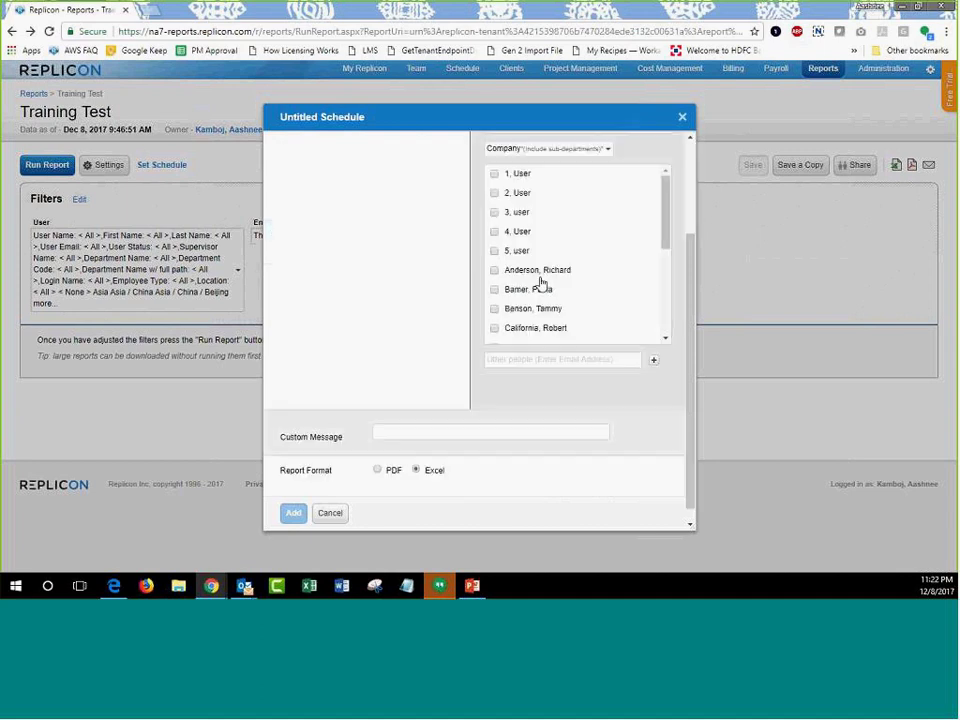
{"action": "scroll", "coordinate": [541, 307], "scroll_direction": "down", "scroll_amount": 2}
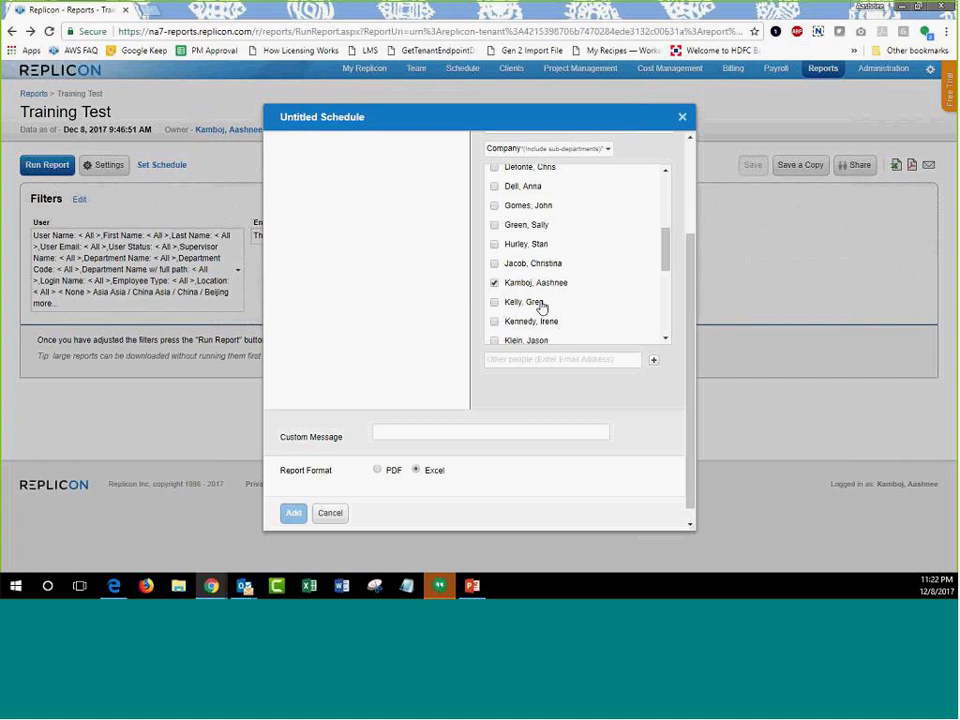
{"action": "left_click", "coordinate": [546, 359]}
{"action": "scroll", "coordinate": [414, 334], "scroll_direction": "up", "scroll_amount": 3}
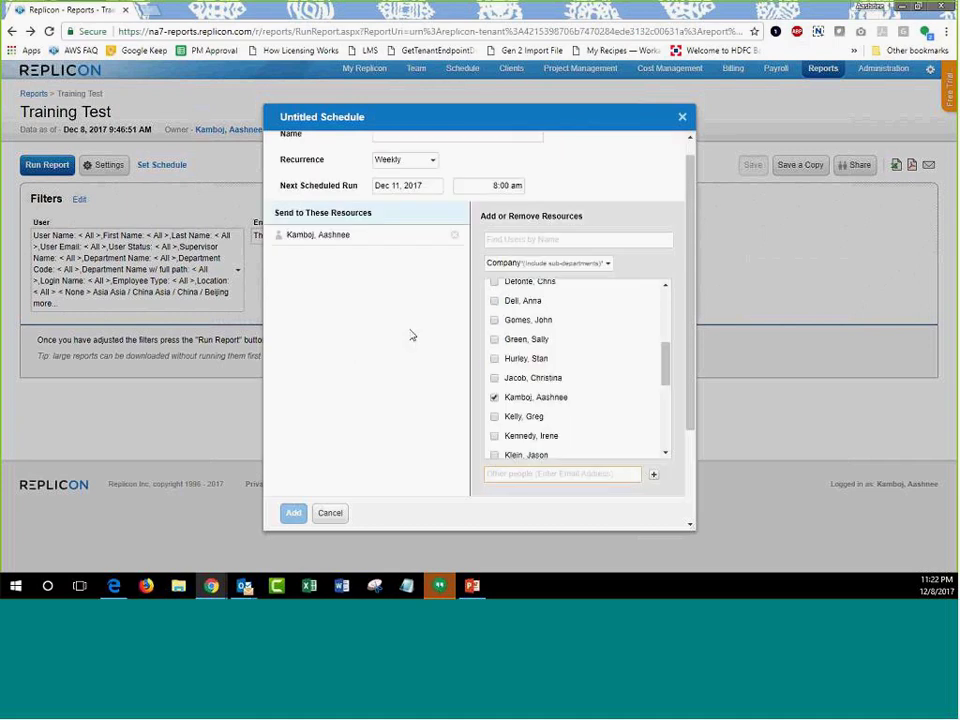
{"action": "scroll", "coordinate": [495, 365], "scroll_direction": "down", "scroll_amount": 3}
{"action": "type", "text": "test@test.com"}
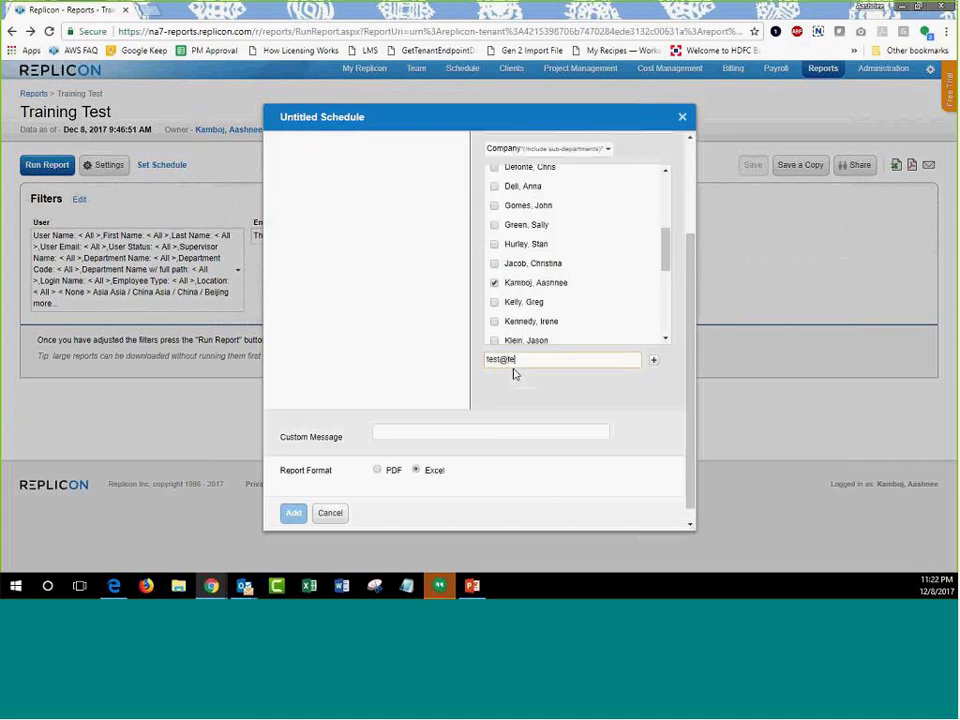
{"action": "left_click", "coordinate": [654, 360]}
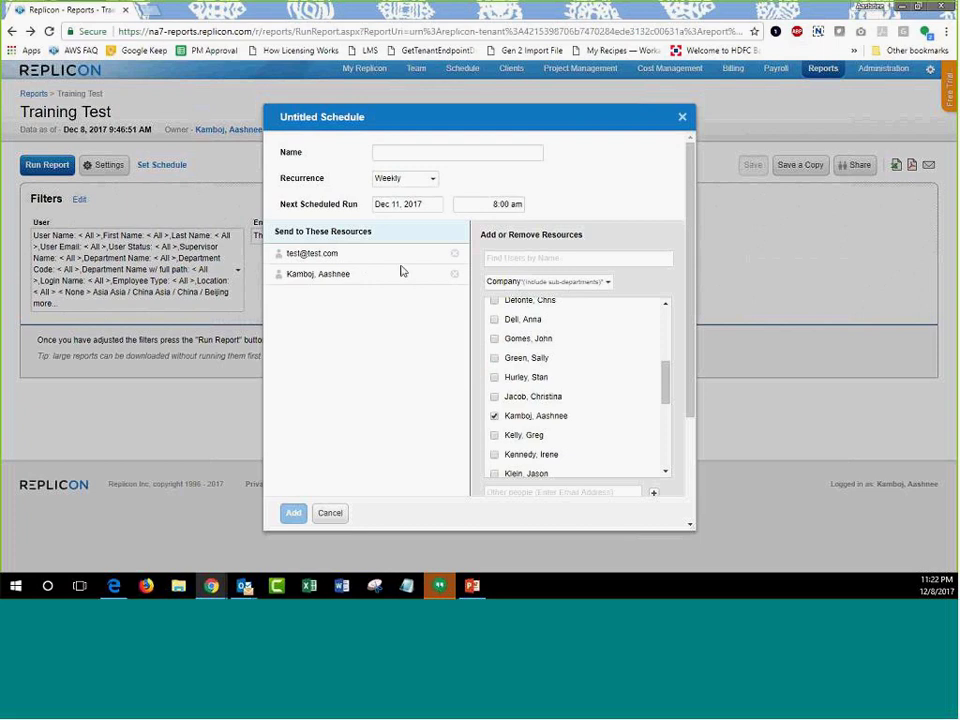
{"action": "left_click", "coordinate": [455, 253]}
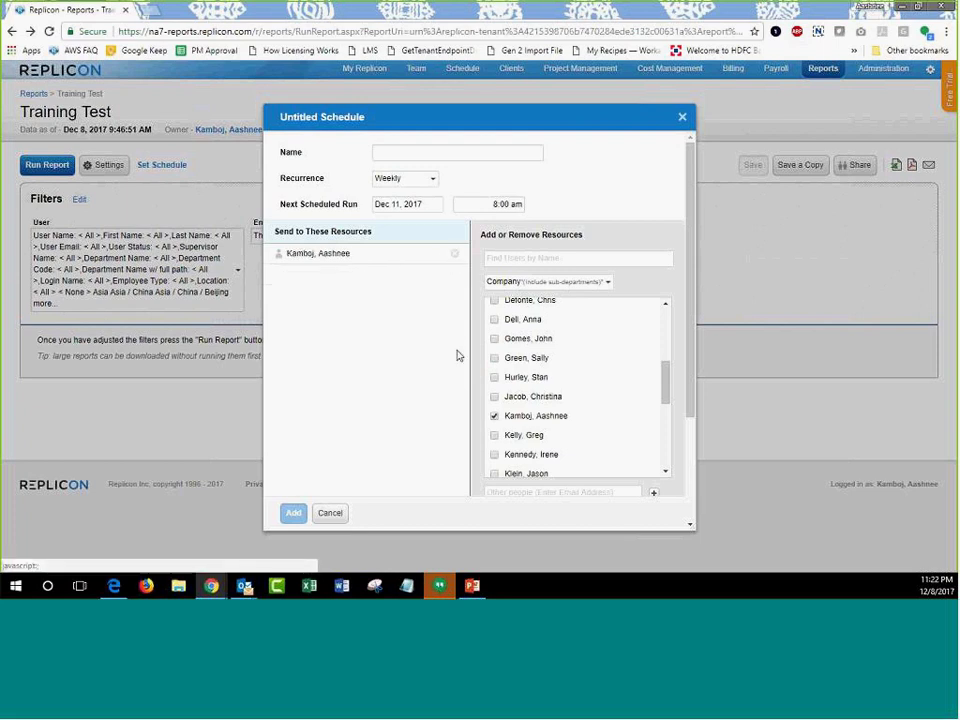
Cancel the schedule without saving and go back to the All Reports list.
{"action": "scroll", "coordinate": [480, 350], "scroll_direction": "down", "scroll_amount": 5}
{"action": "left_click", "coordinate": [390, 421]}
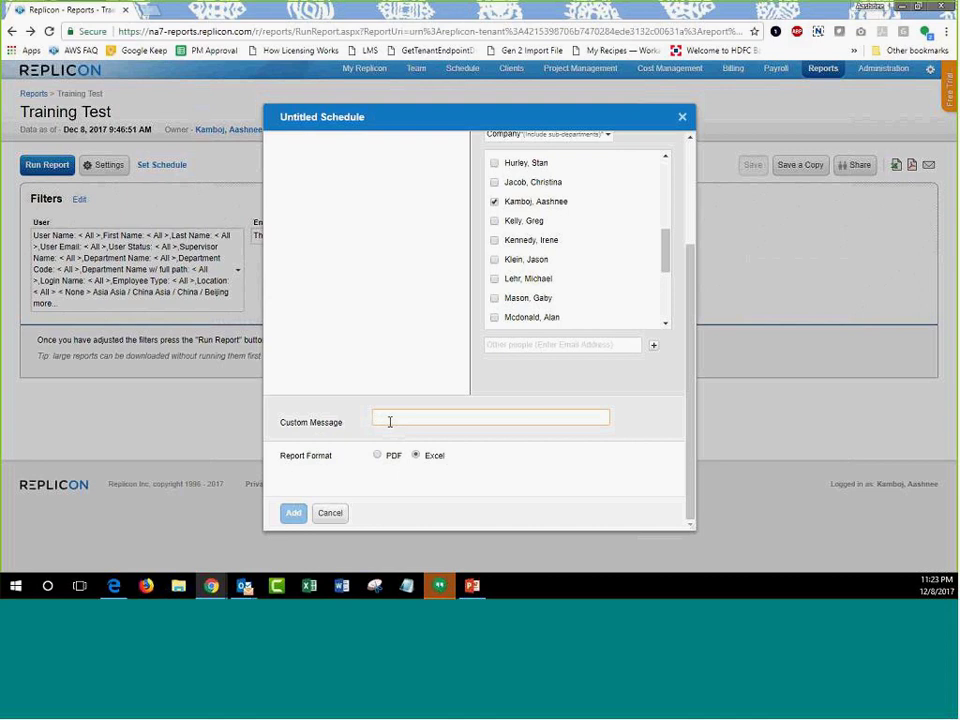
{"action": "left_click", "coordinate": [331, 516]}
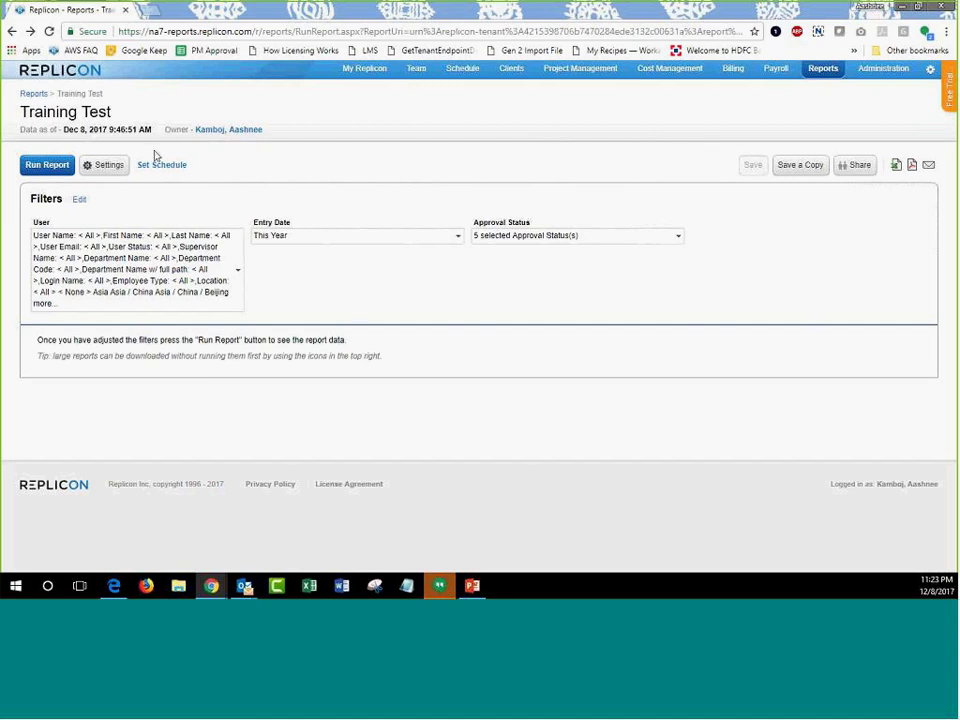
{"action": "left_click", "coordinate": [31, 94]}
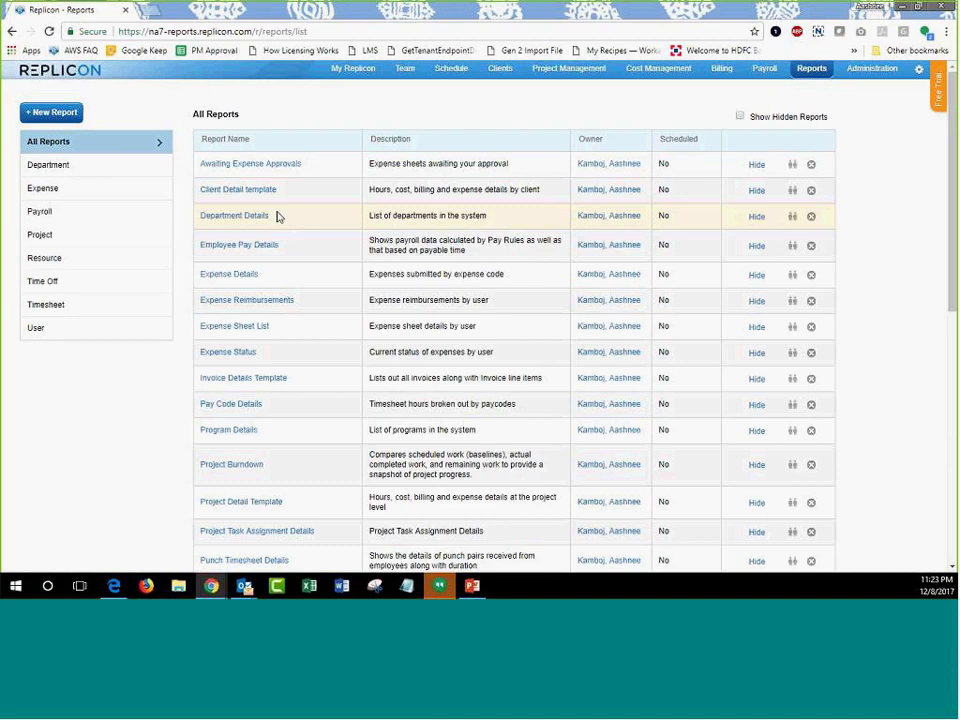
{"action": "left_click", "coordinate": [73, 305]}
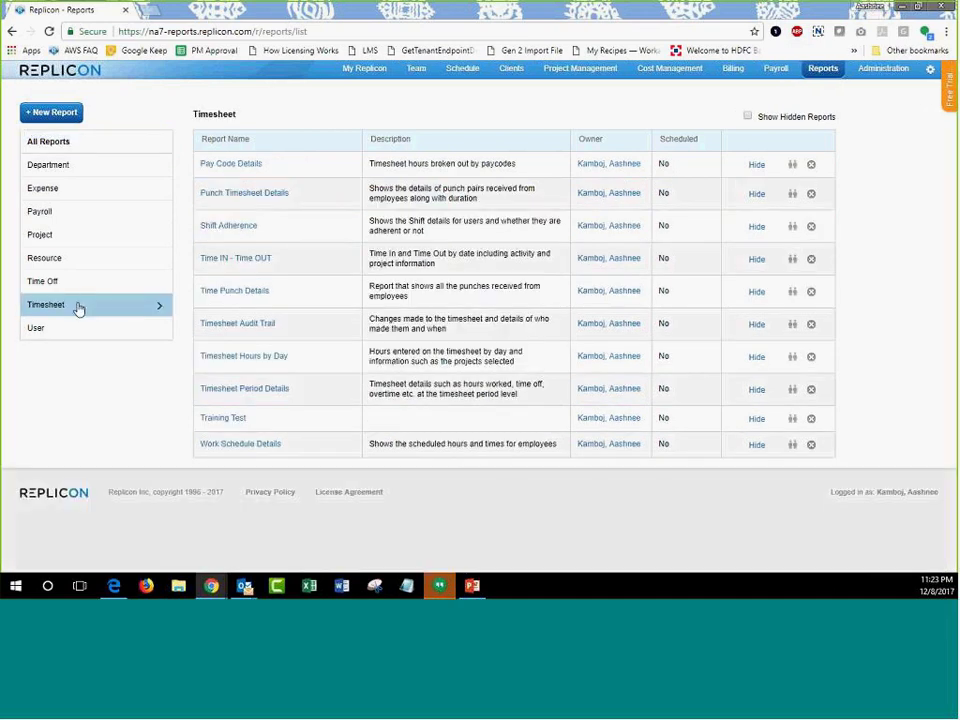
{"action": "left_click_drag", "start_coordinate": [258, 422], "coordinate": [192, 425]}
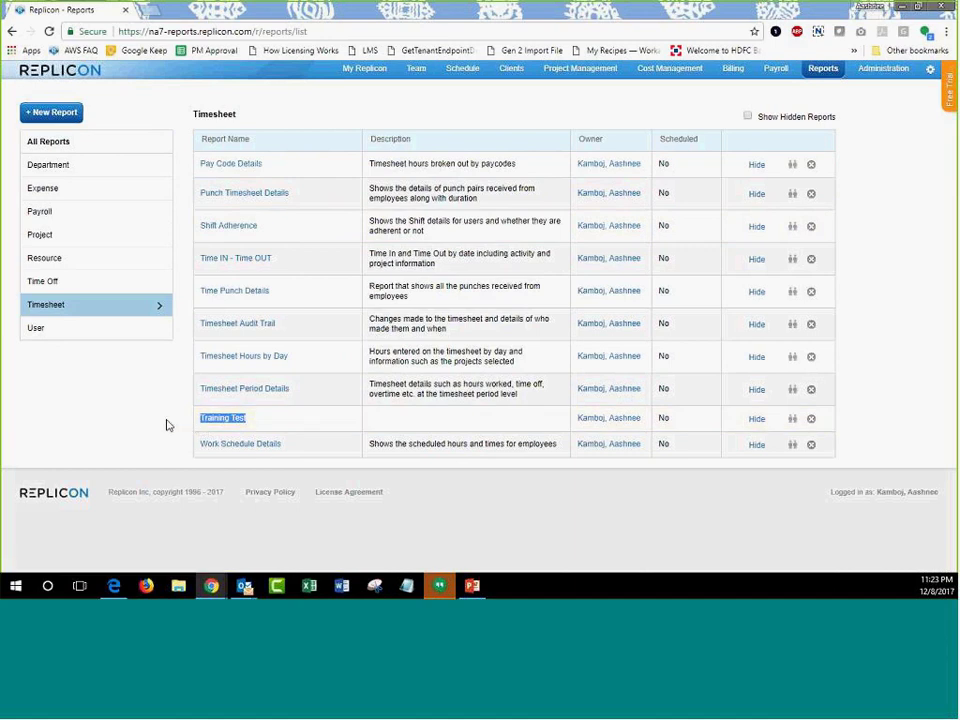
{"action": "left_click", "coordinate": [95, 140]}
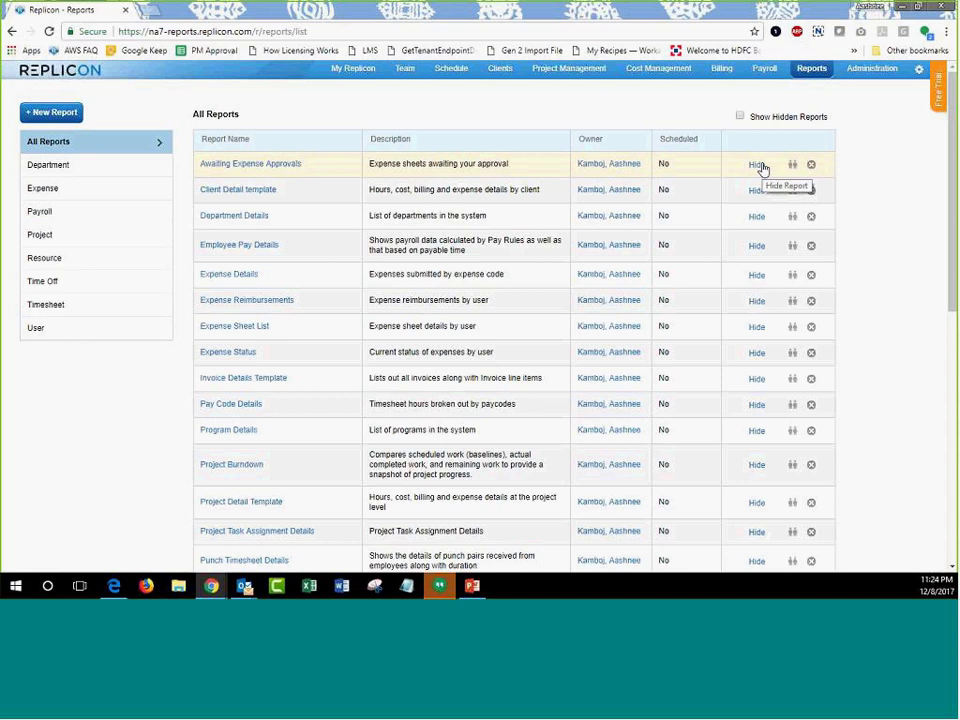
{"action": "left_click", "coordinate": [757, 166]}
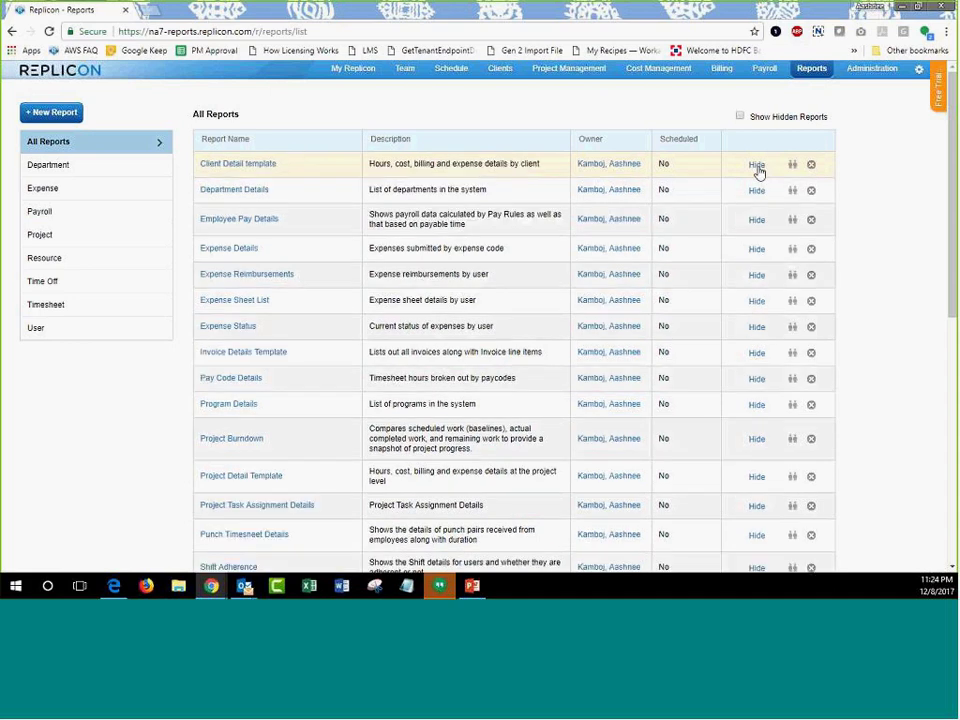
{"action": "left_click", "coordinate": [758, 170]}
{"action": "left_click", "coordinate": [758, 170]}
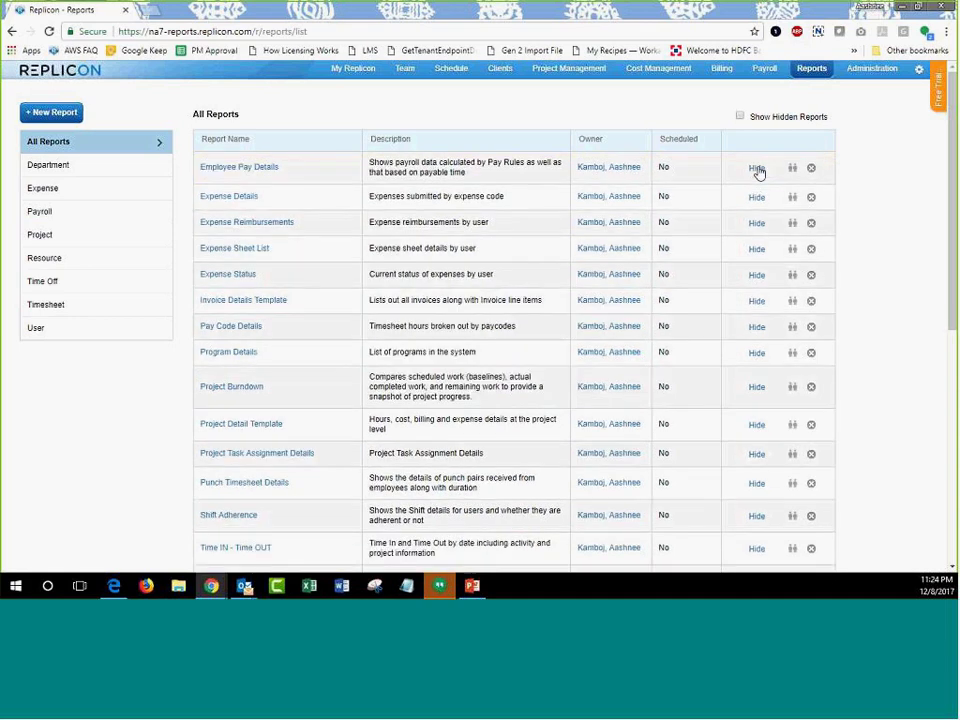
{"action": "left_click", "coordinate": [757, 168]}
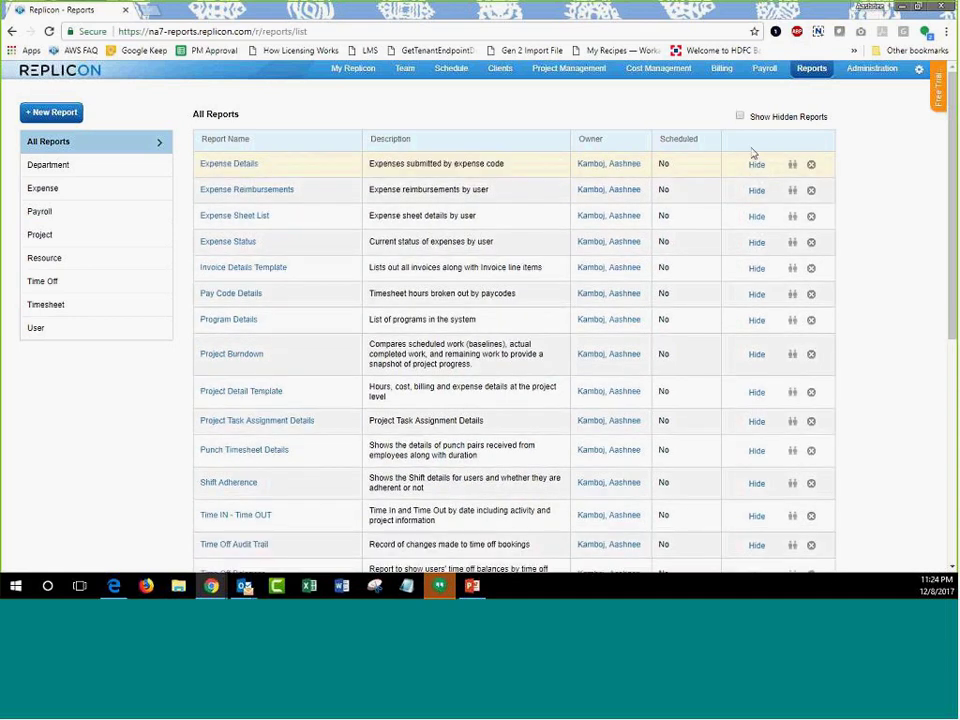
{"action": "left_click", "coordinate": [740, 117]}
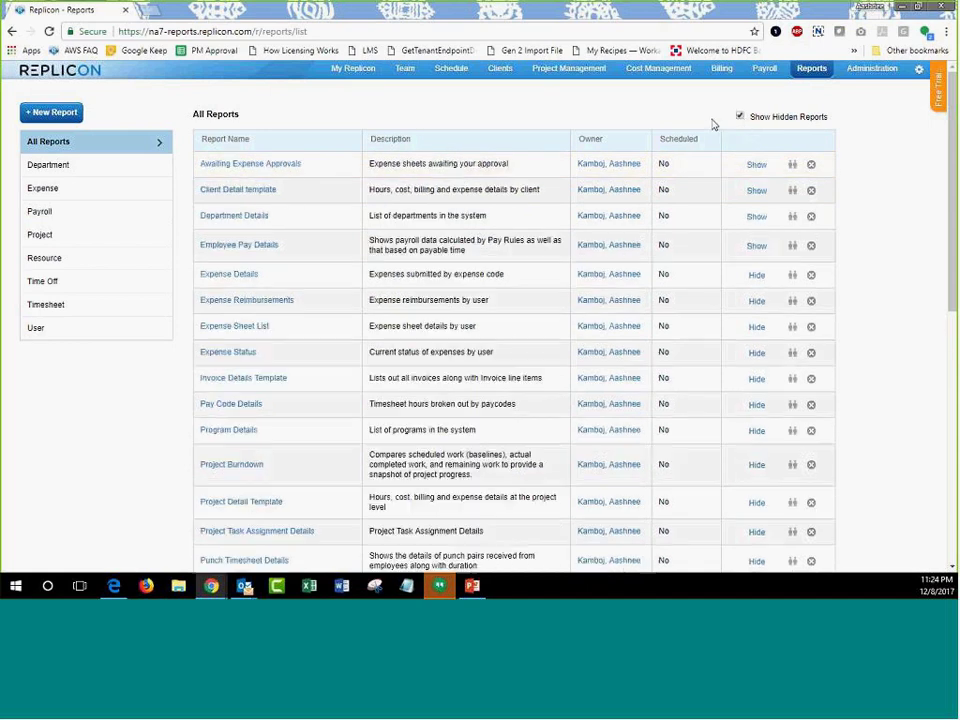
{"action": "left_click", "coordinate": [757, 217]}
{"action": "left_click", "coordinate": [755, 191]}
{"action": "left_click", "coordinate": [755, 165]}
{"action": "left_click", "coordinate": [740, 116]}
{"action": "left_click", "coordinate": [791, 167]}
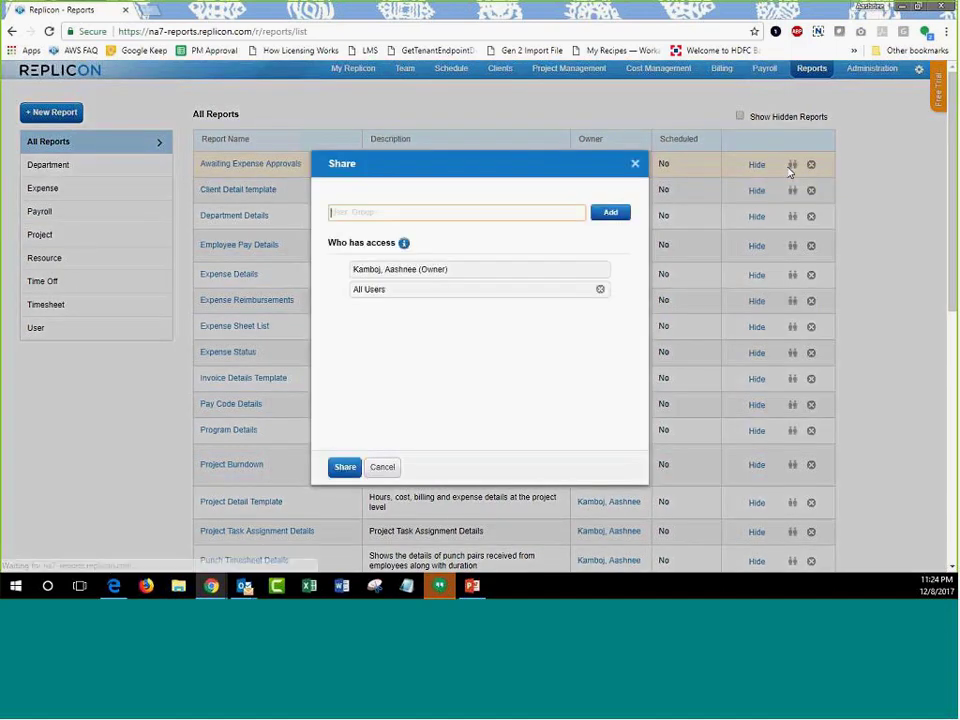
{"action": "left_click", "coordinate": [381, 467]}
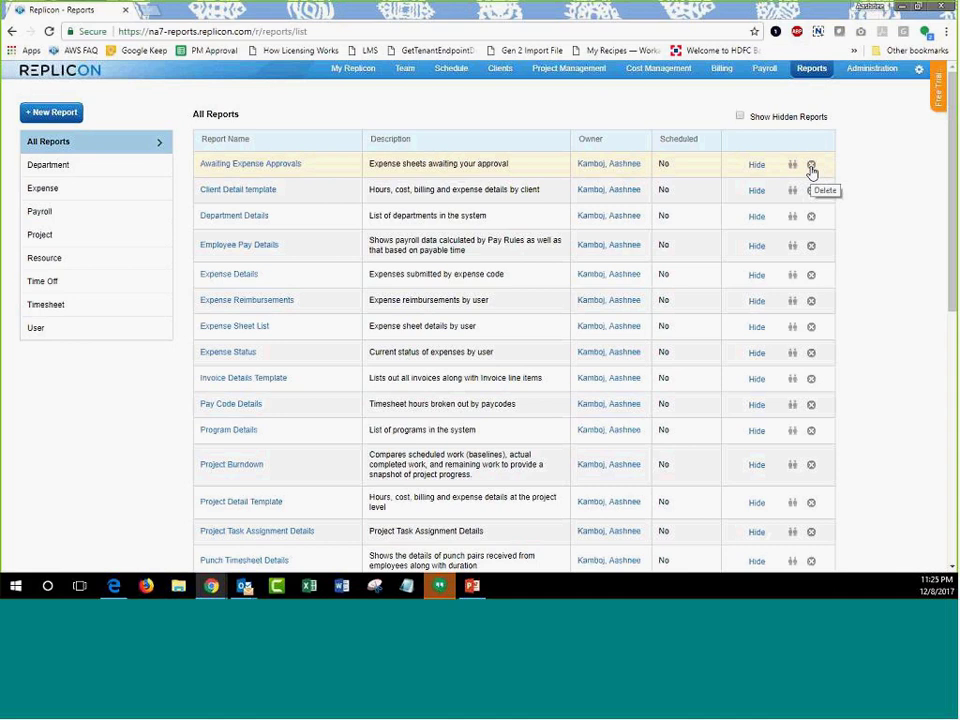
{"action": "left_click", "coordinate": [613, 165]}
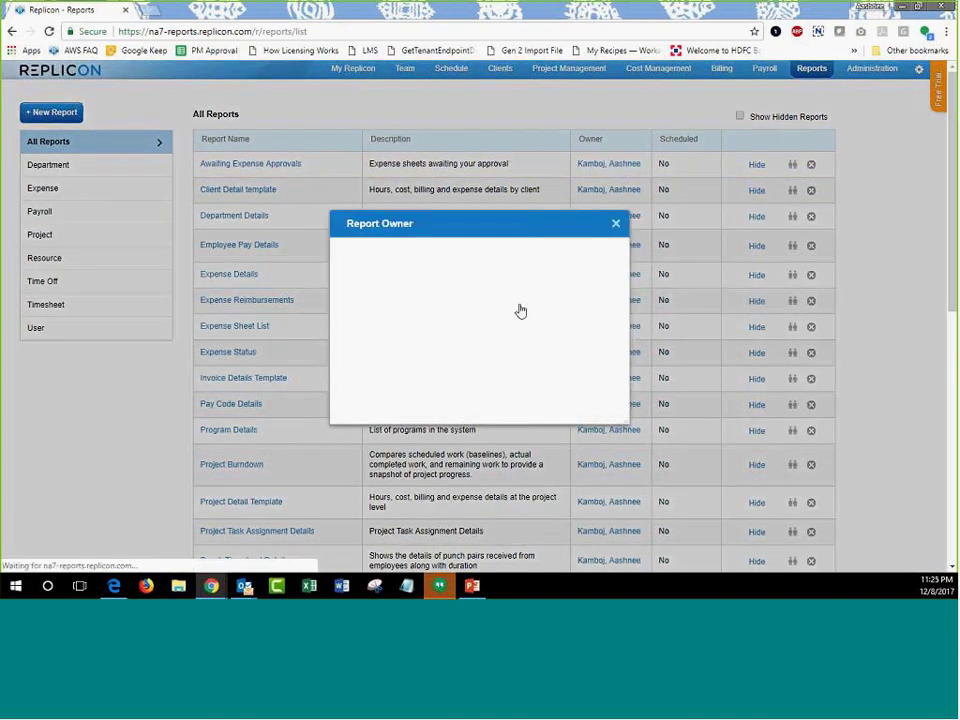
{"action": "left_click", "coordinate": [471, 301]}
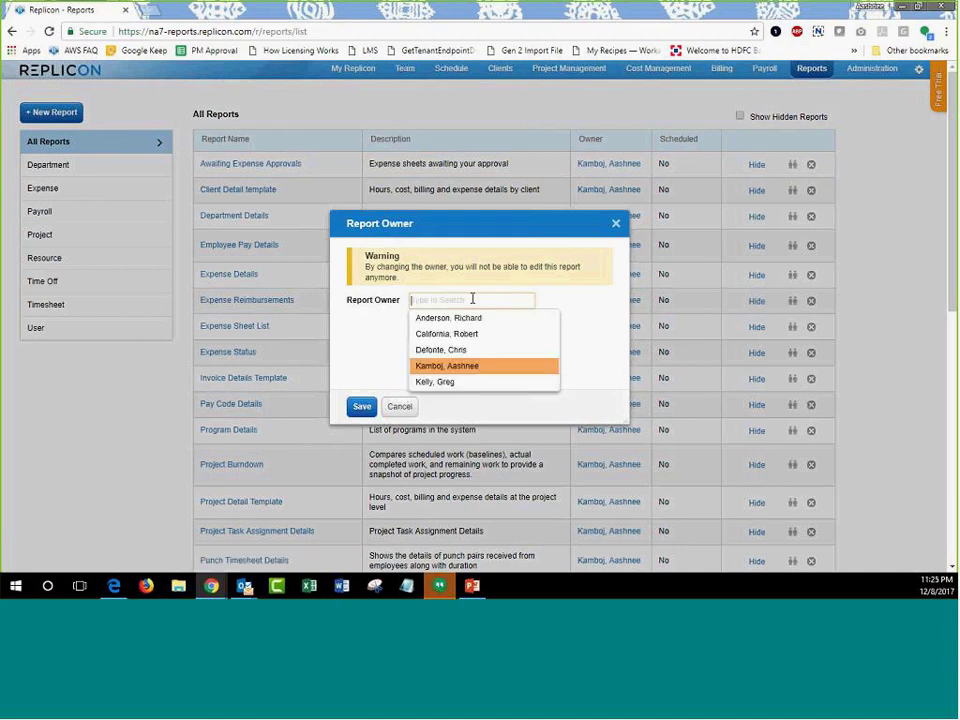
{"action": "left_click", "coordinate": [399, 406]}
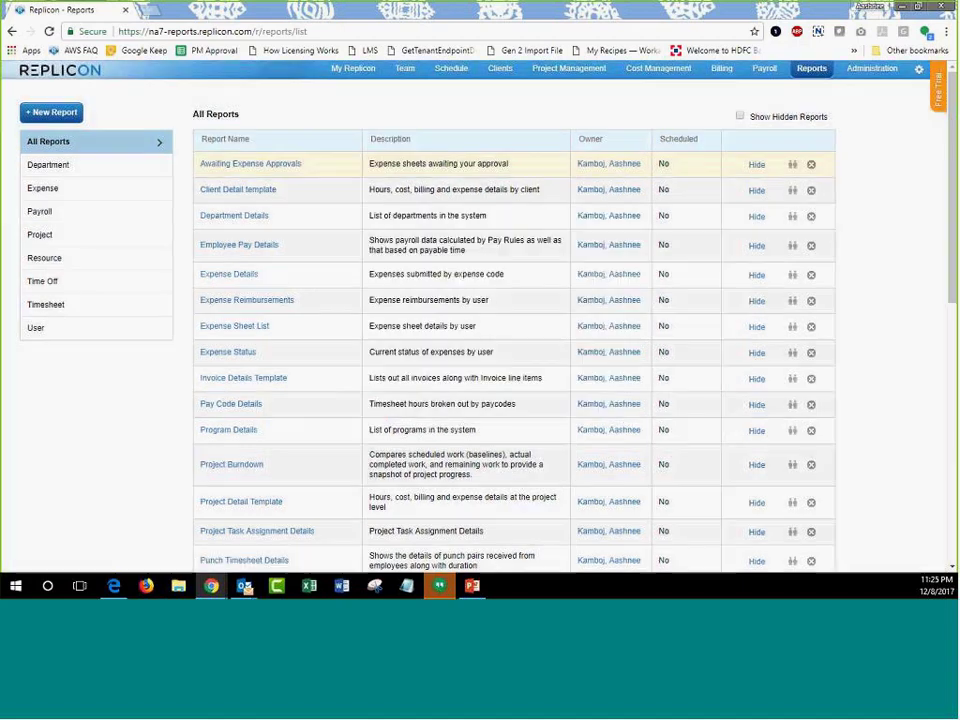
{"action": "left_click", "coordinate": [285, 165]}
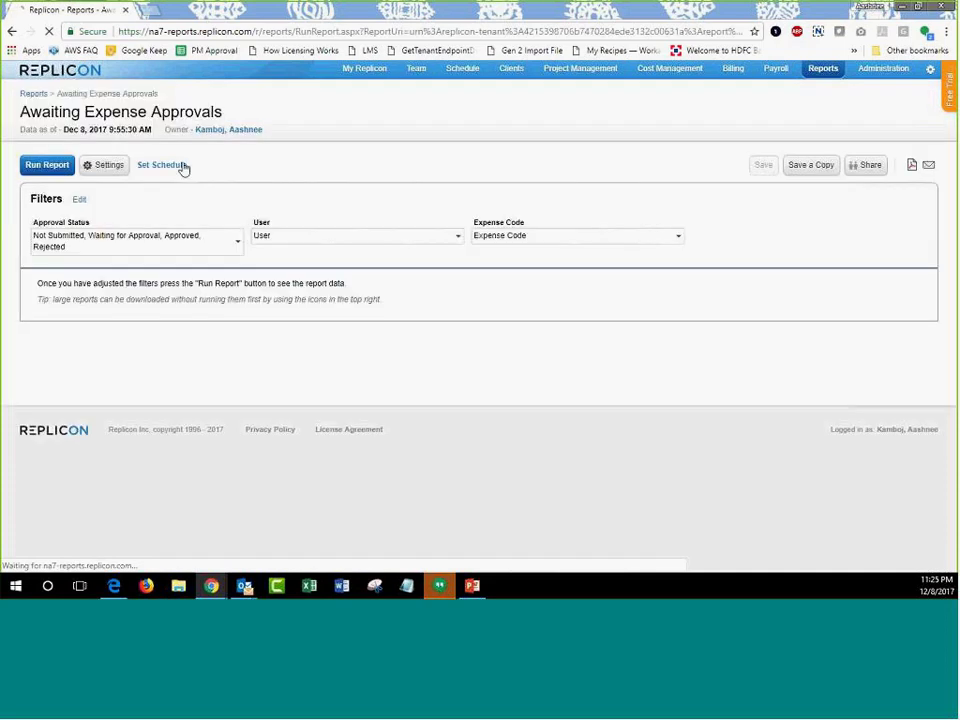
{"action": "left_click", "coordinate": [233, 133]}
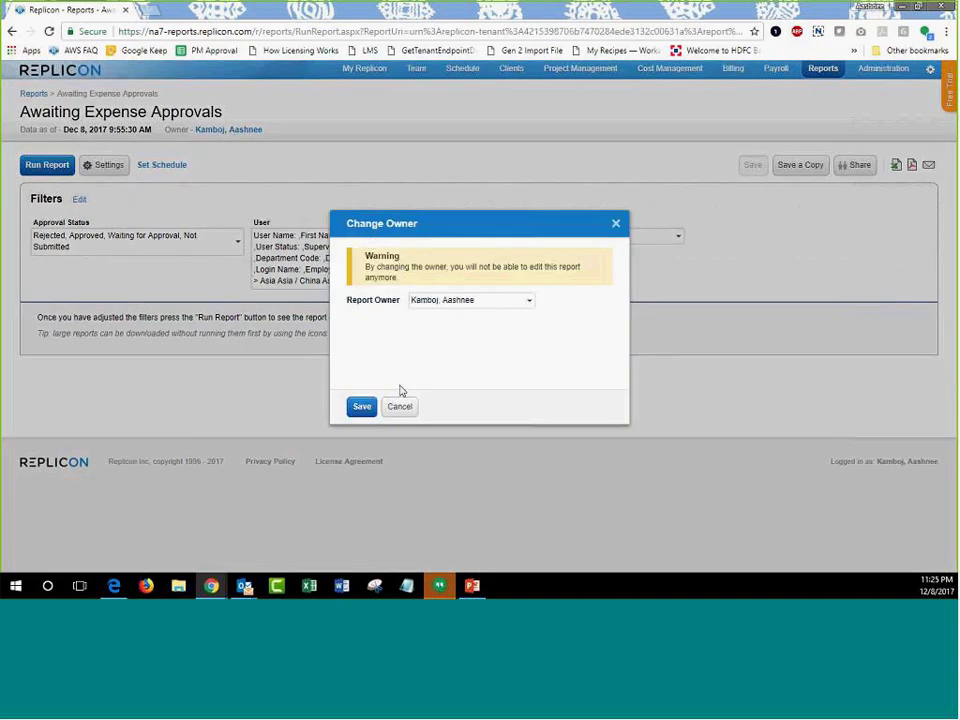
{"action": "left_click", "coordinate": [397, 407]}
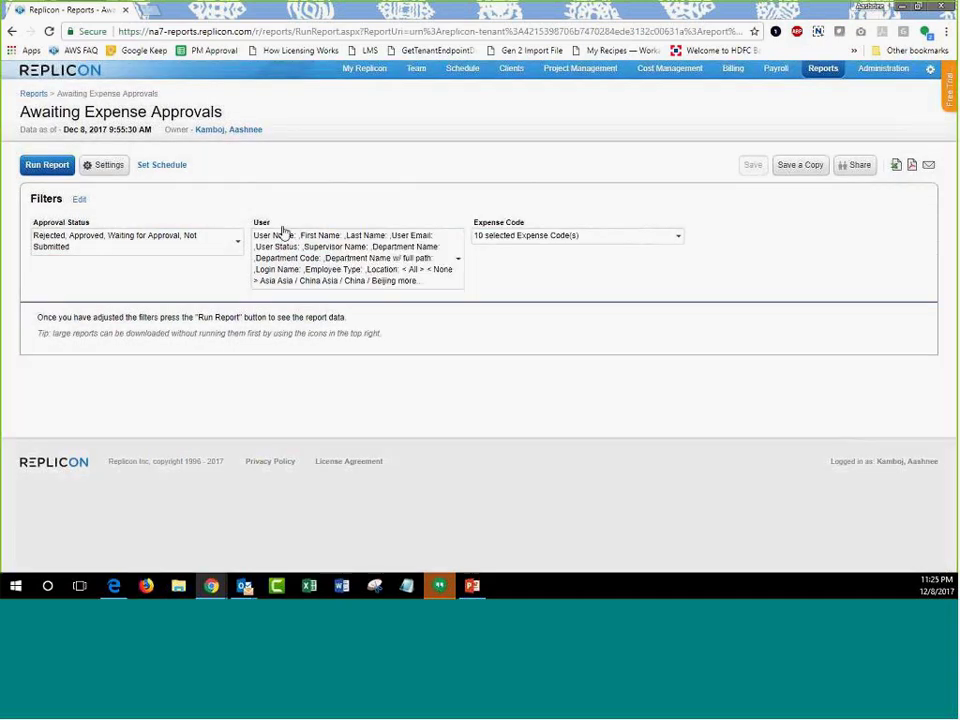
{"action": "left_click", "coordinate": [32, 94]}
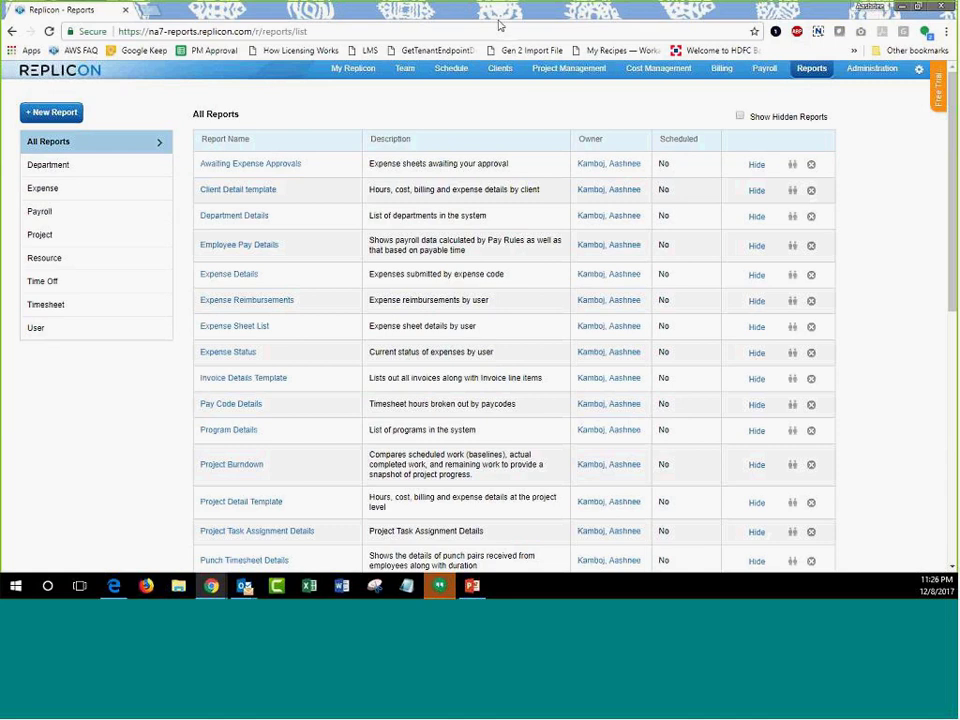
In Administration, view Permission Sets, then open the Users list.
{"action": "left_click", "coordinate": [659, 68]}
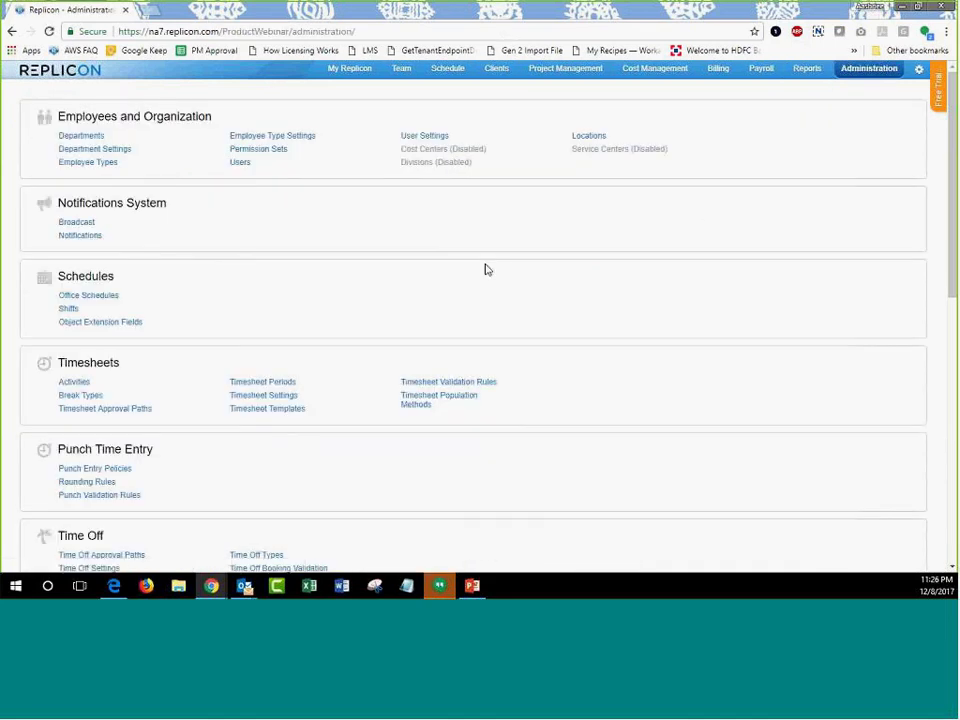
{"action": "left_click", "coordinate": [240, 163]}
{"action": "left_click", "coordinate": [254, 152]}
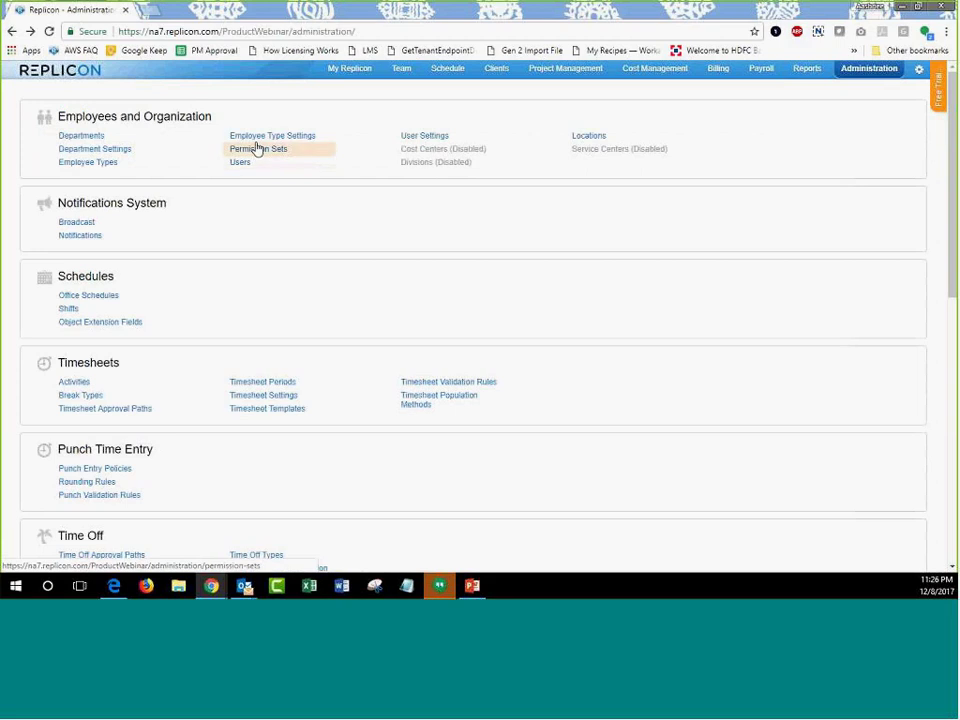
{"action": "left_click", "coordinate": [238, 164]}
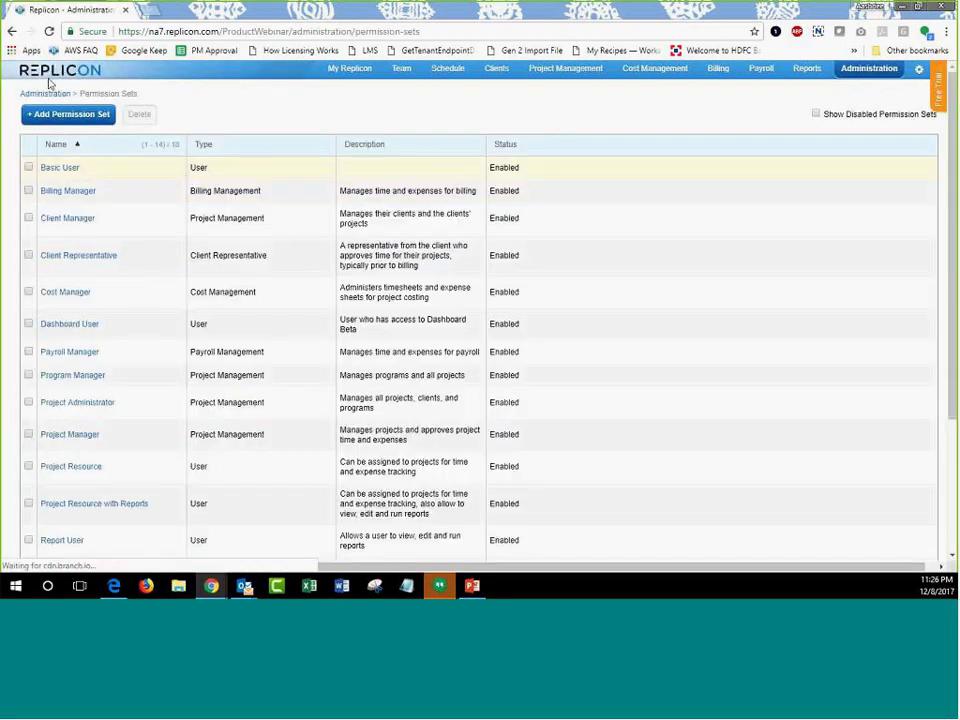
{"action": "left_click", "coordinate": [40, 93]}
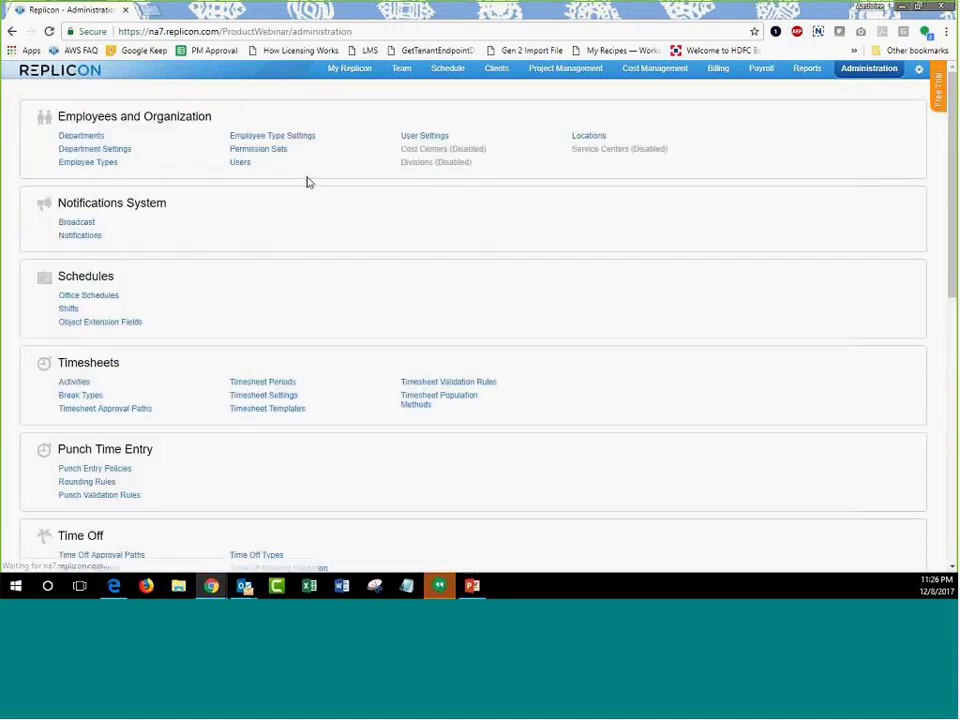
{"action": "left_click", "coordinate": [264, 164]}
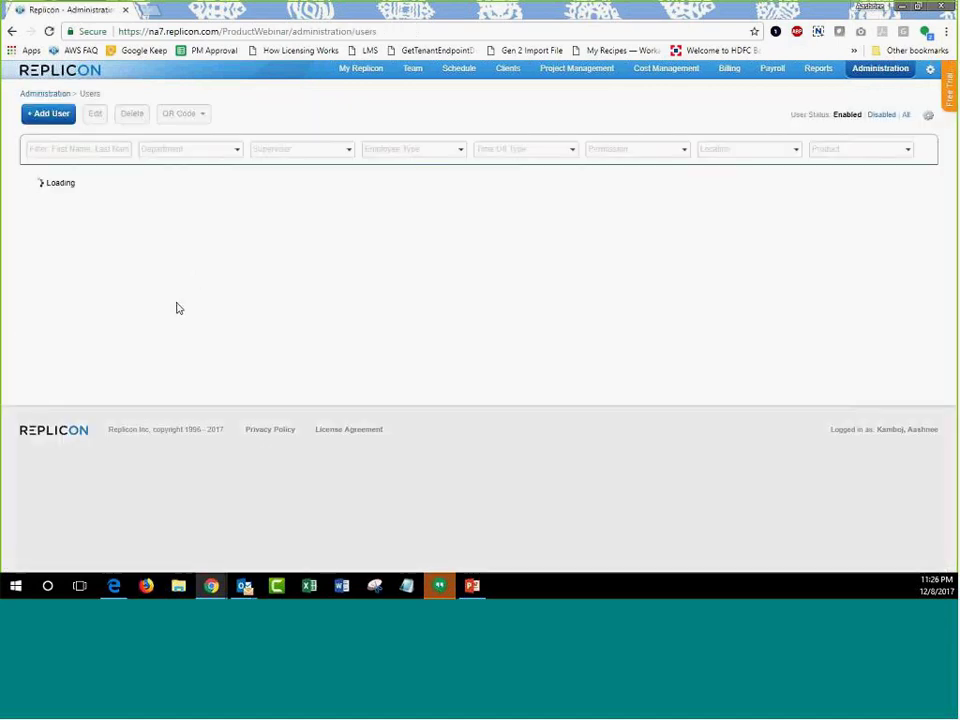
{"action": "scroll", "coordinate": [133, 328], "scroll_direction": "down", "scroll_amount": 3}
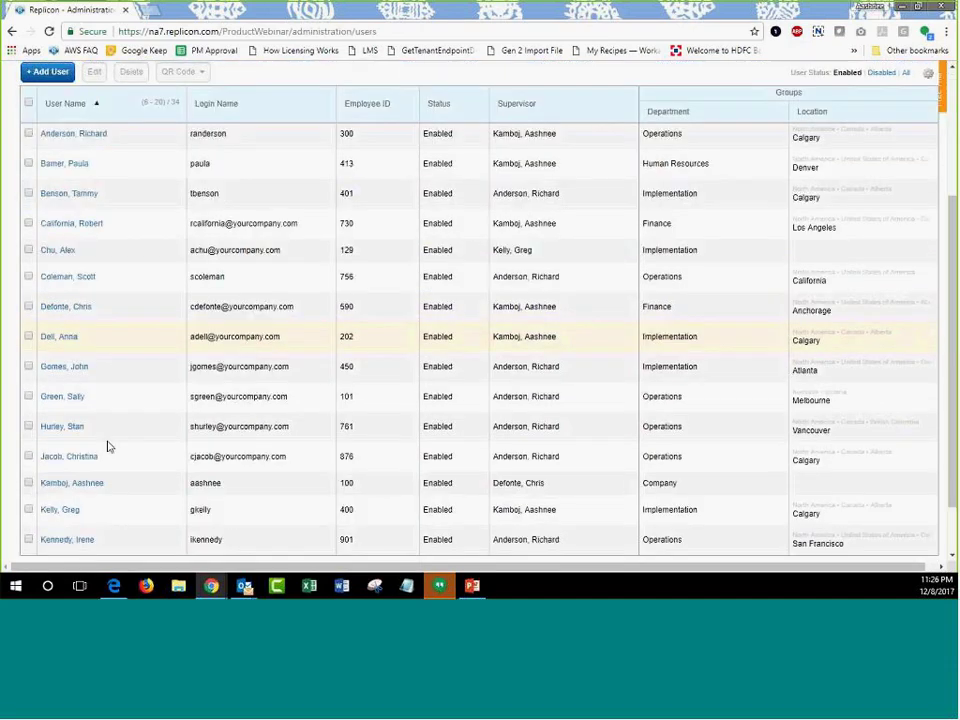
Change the signed-in user's User role permission to Dashboard User and save the roles.
{"action": "left_click", "coordinate": [85, 487]}
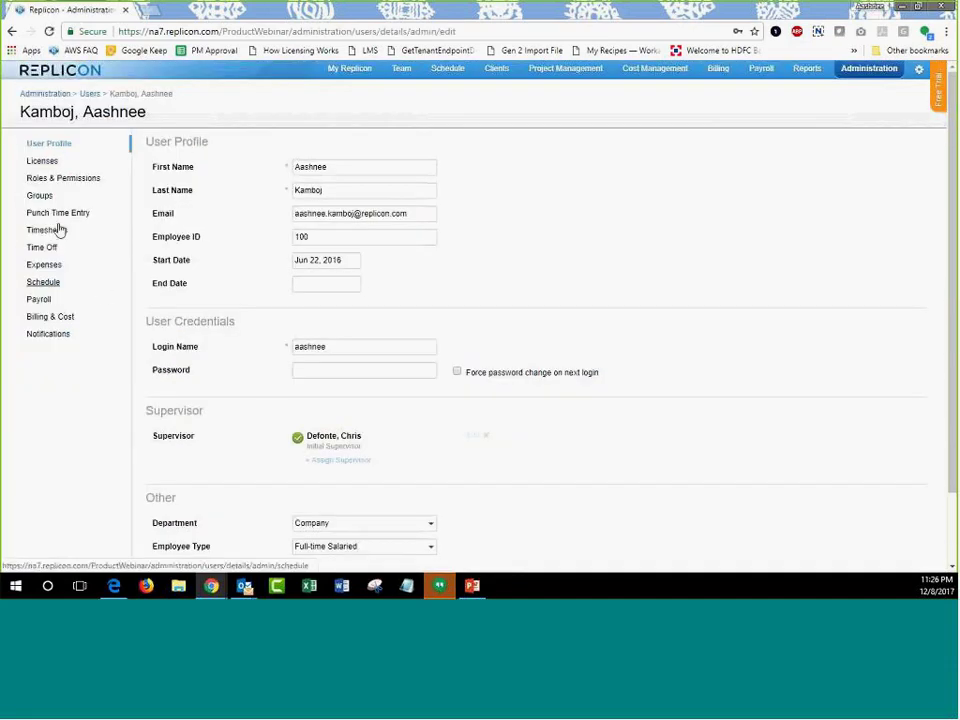
{"action": "left_click", "coordinate": [56, 178]}
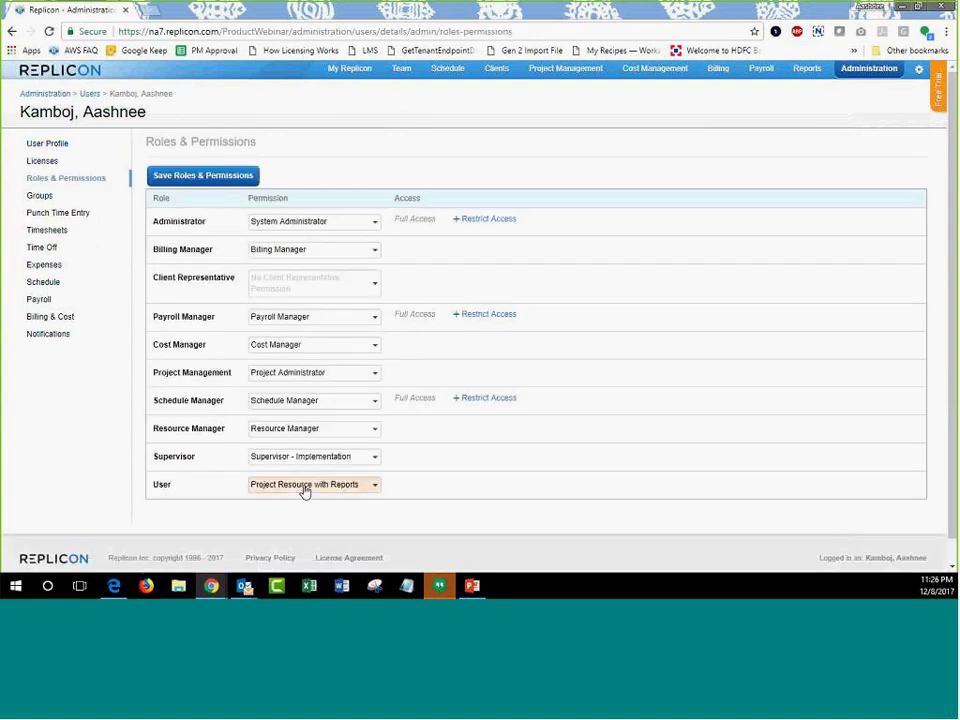
{"action": "left_click", "coordinate": [318, 485]}
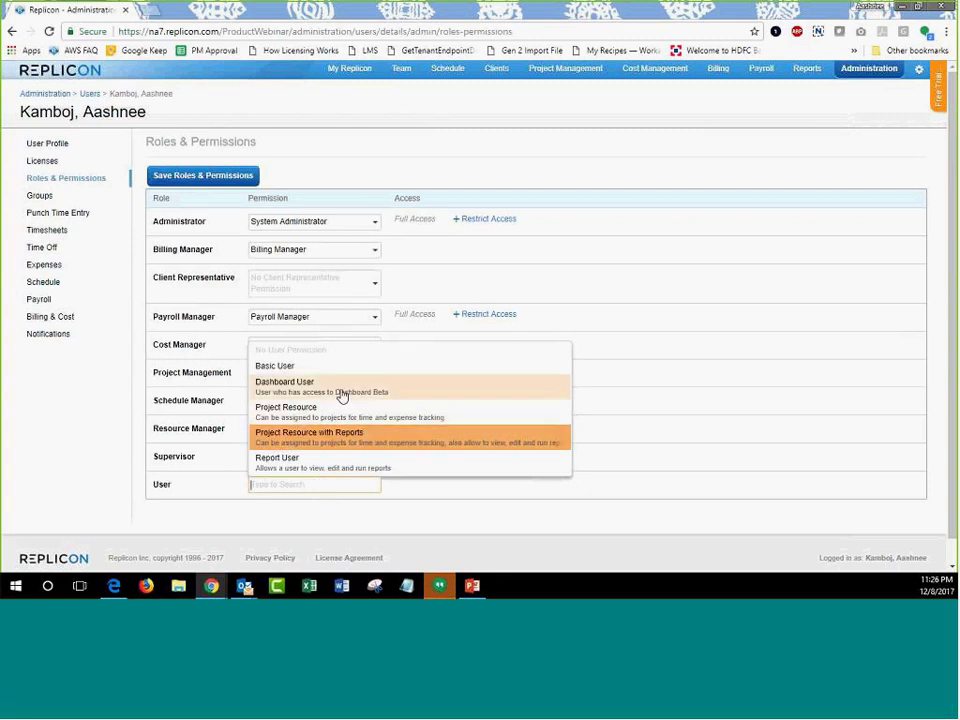
{"action": "left_click", "coordinate": [341, 395]}
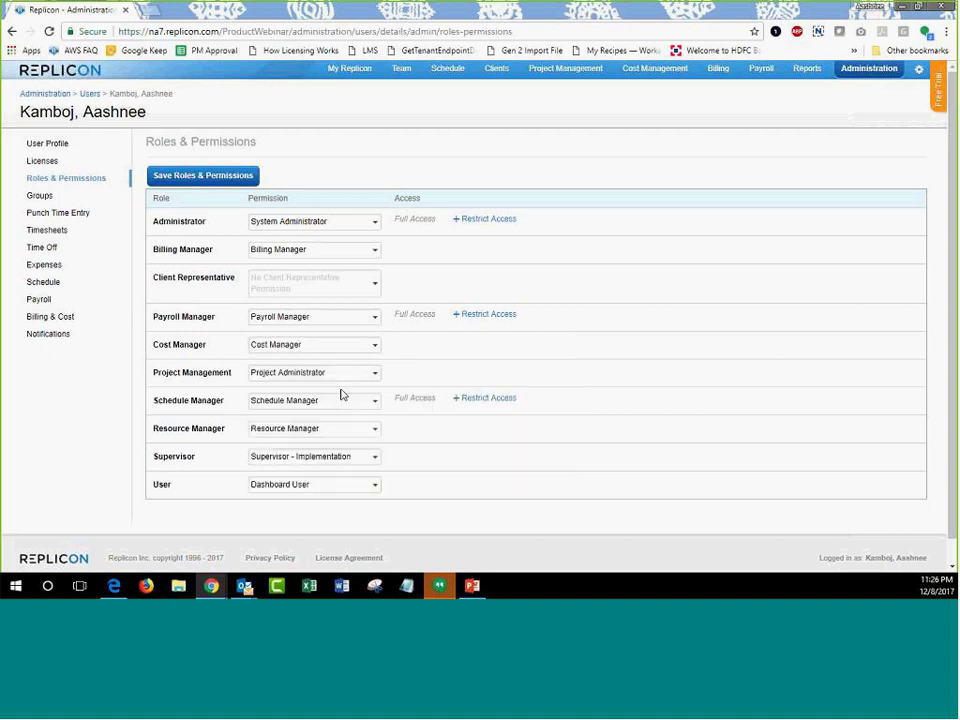
{"action": "left_click", "coordinate": [220, 184]}
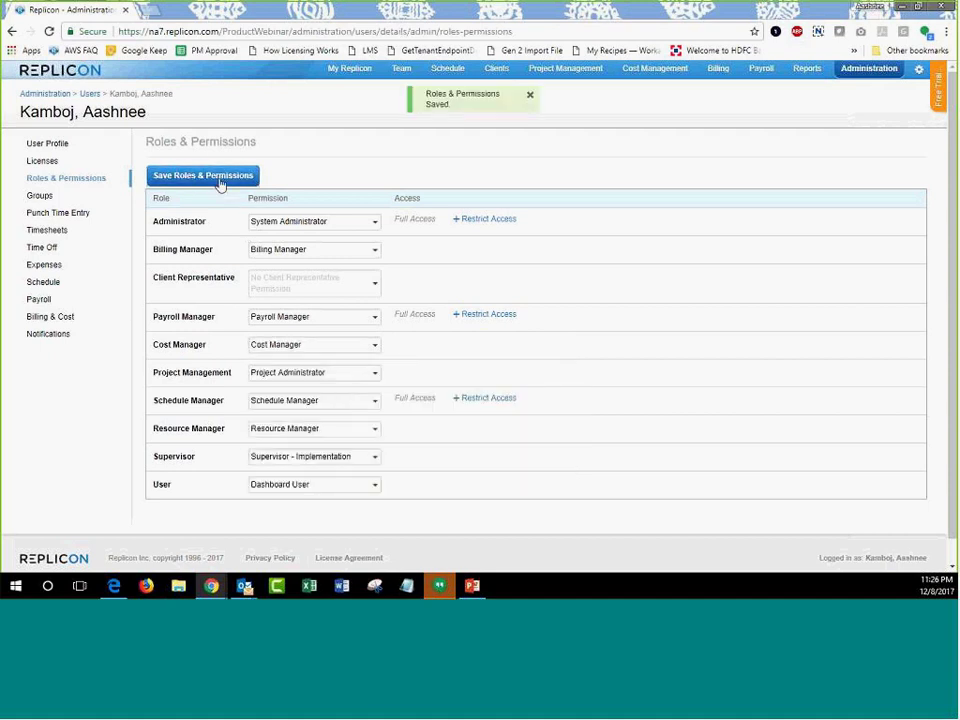
Go to the Replicon login page by entering 'login.' in the address bar.
{"action": "left_click", "coordinate": [357, 37]}
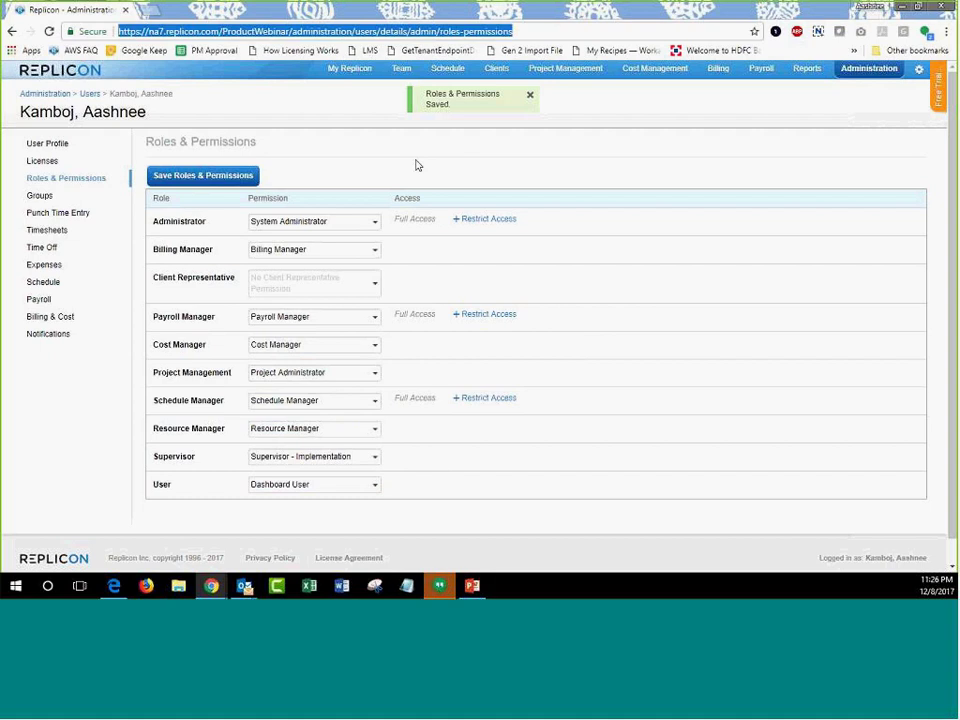
{"action": "type", "text": "login."}
{"action": "key", "text": "Return"}
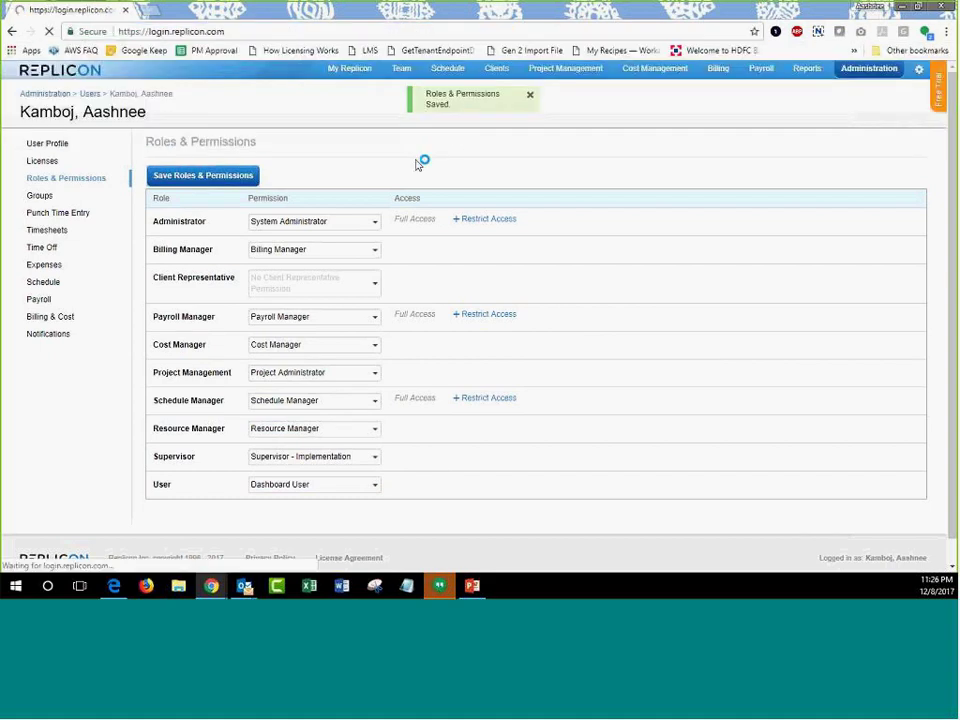
Sign back in with the account password, then add a new chart on the Dashboard.
{"action": "left_click_drag", "start_coordinate": [300, 330], "coordinate": [207, 329]}
{"action": "type", "text": "•••"}
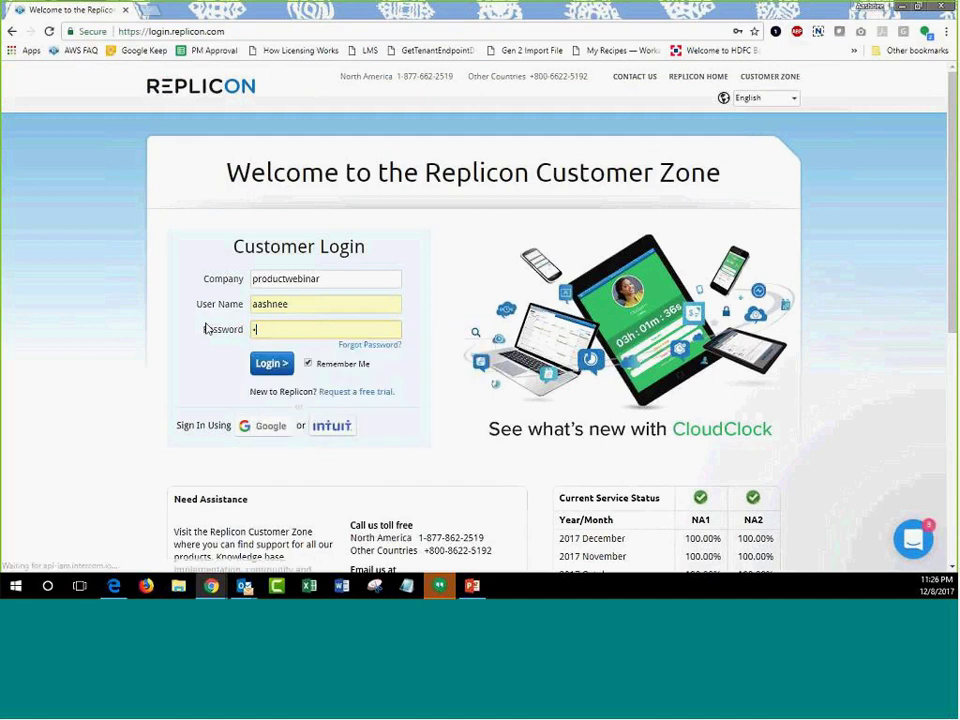
{"action": "left_click", "coordinate": [268, 364]}
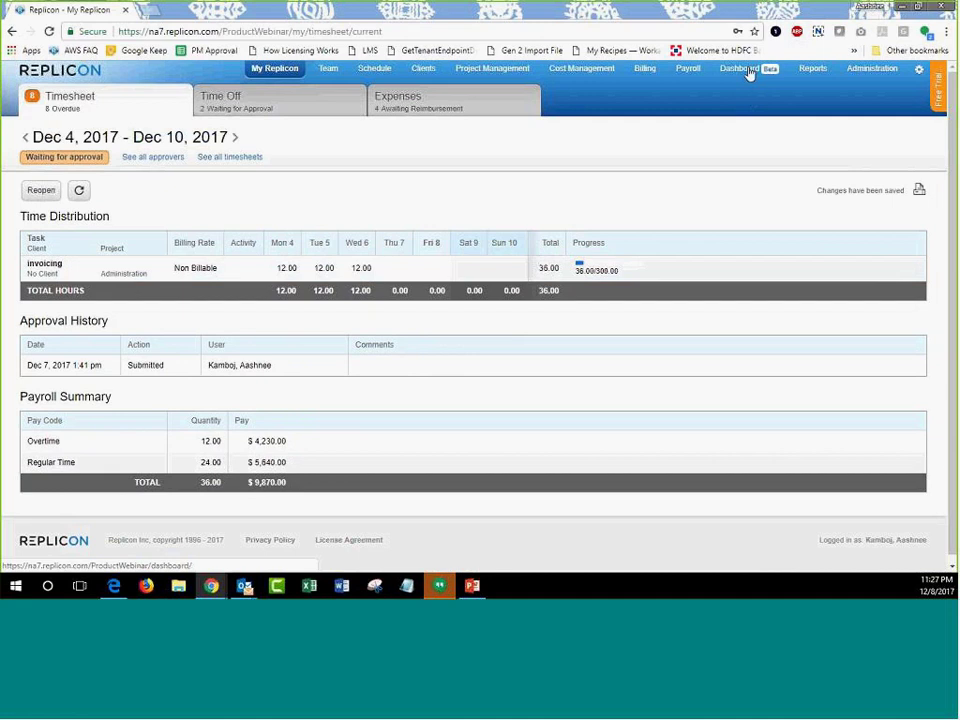
{"action": "left_click", "coordinate": [759, 72]}
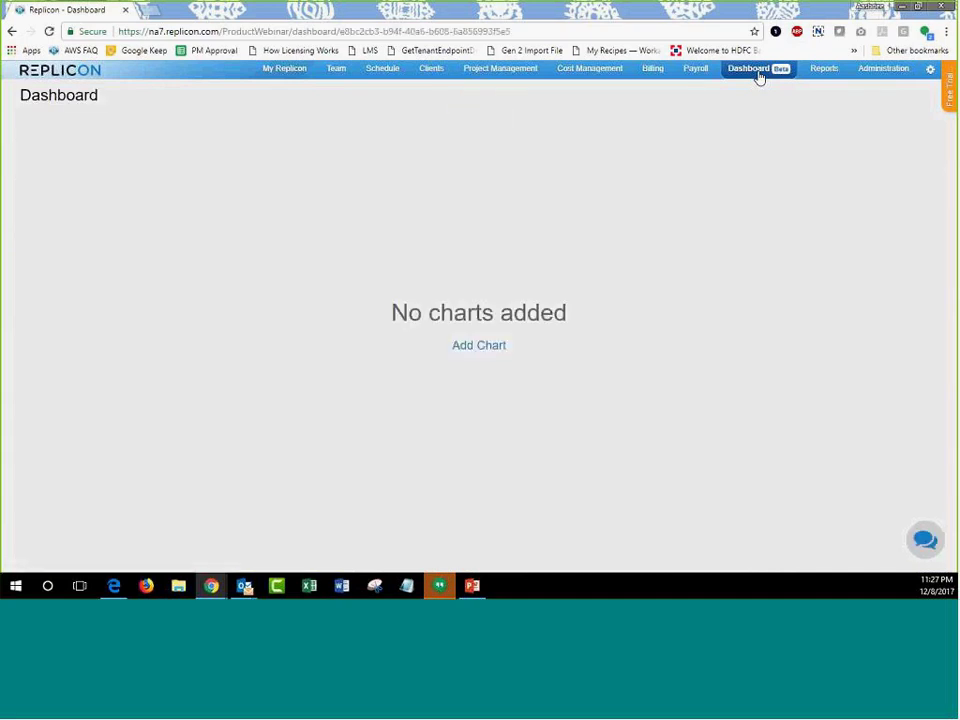
{"action": "left_click", "coordinate": [482, 347]}
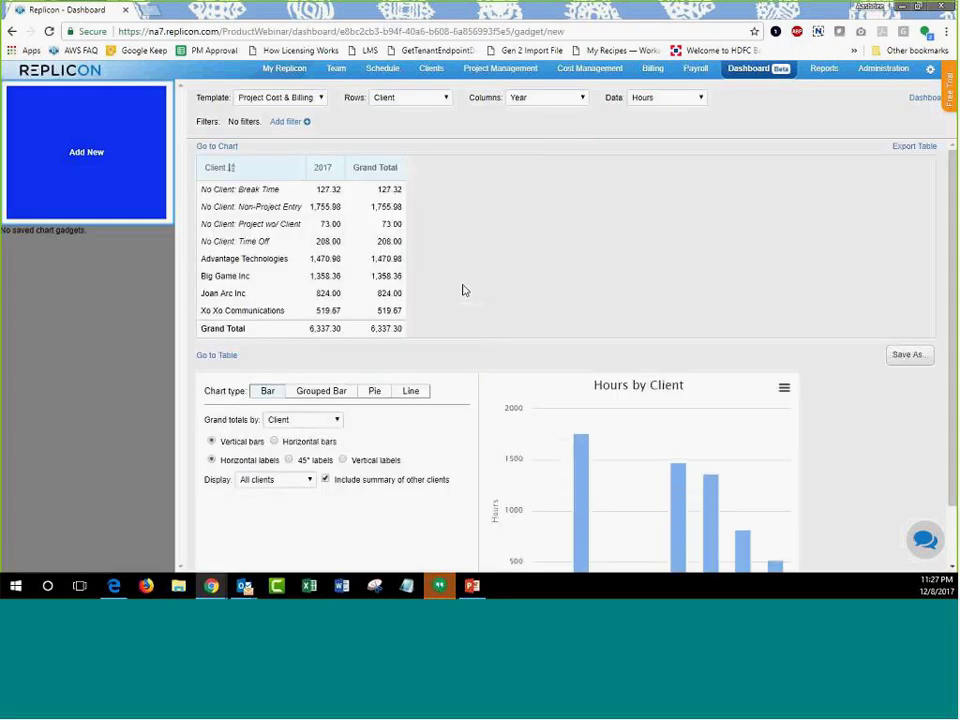
{"action": "left_click", "coordinate": [296, 98]}
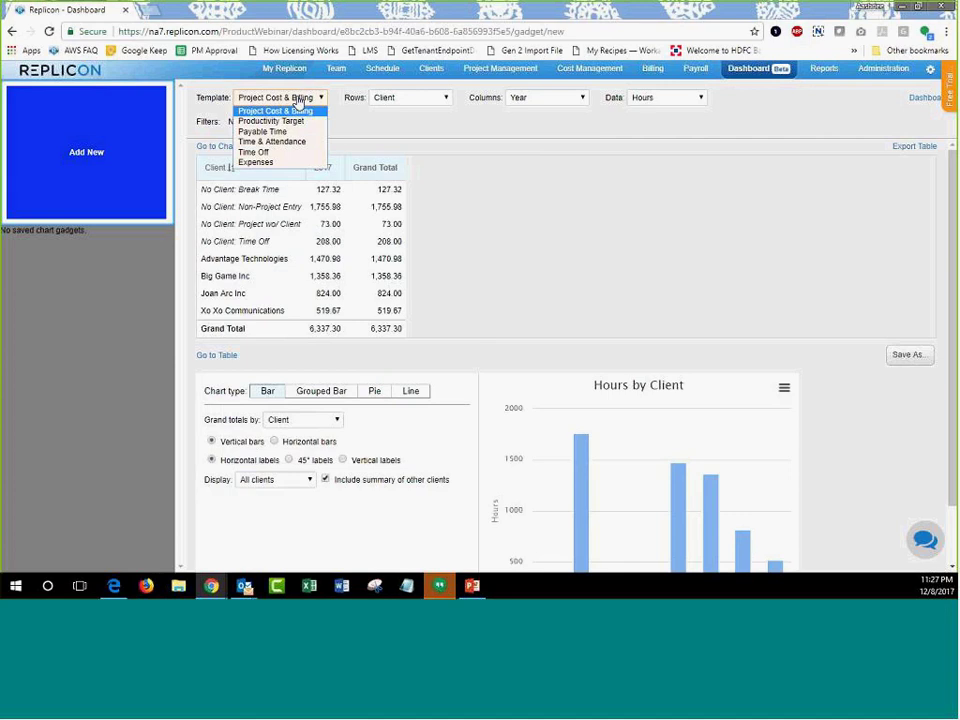
{"action": "left_click", "coordinate": [393, 96]}
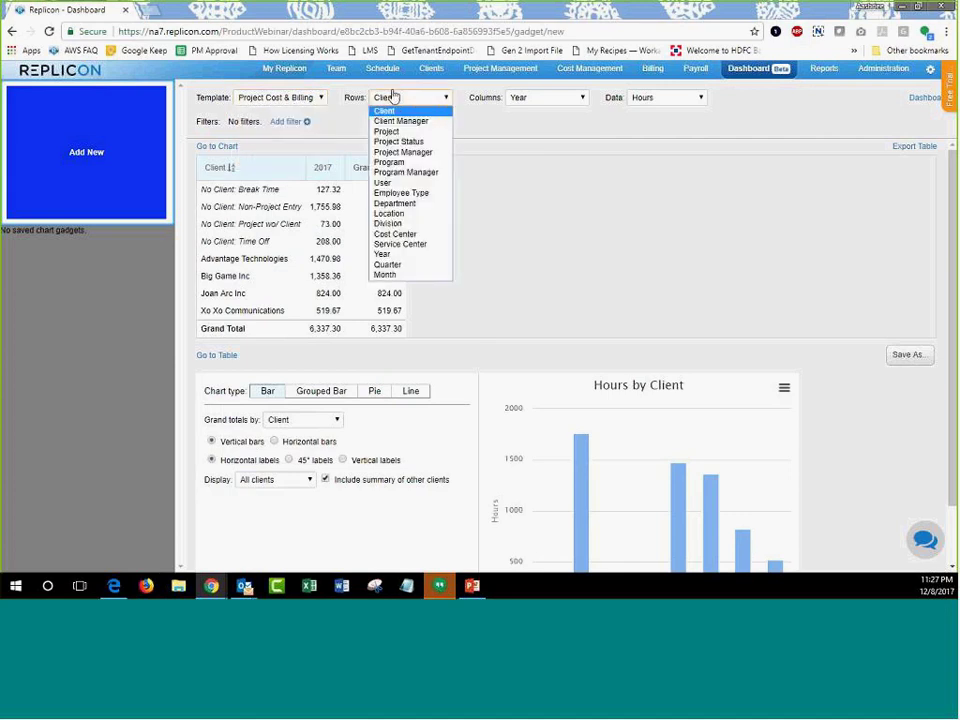
{"action": "left_click", "coordinate": [537, 102]}
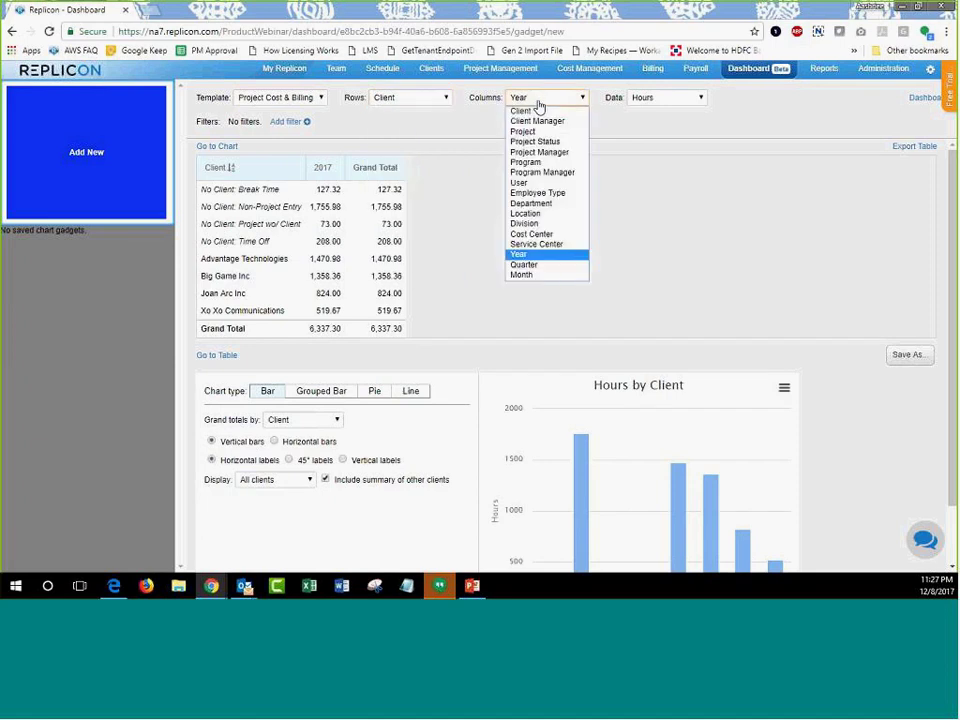
{"action": "left_click", "coordinate": [660, 98]}
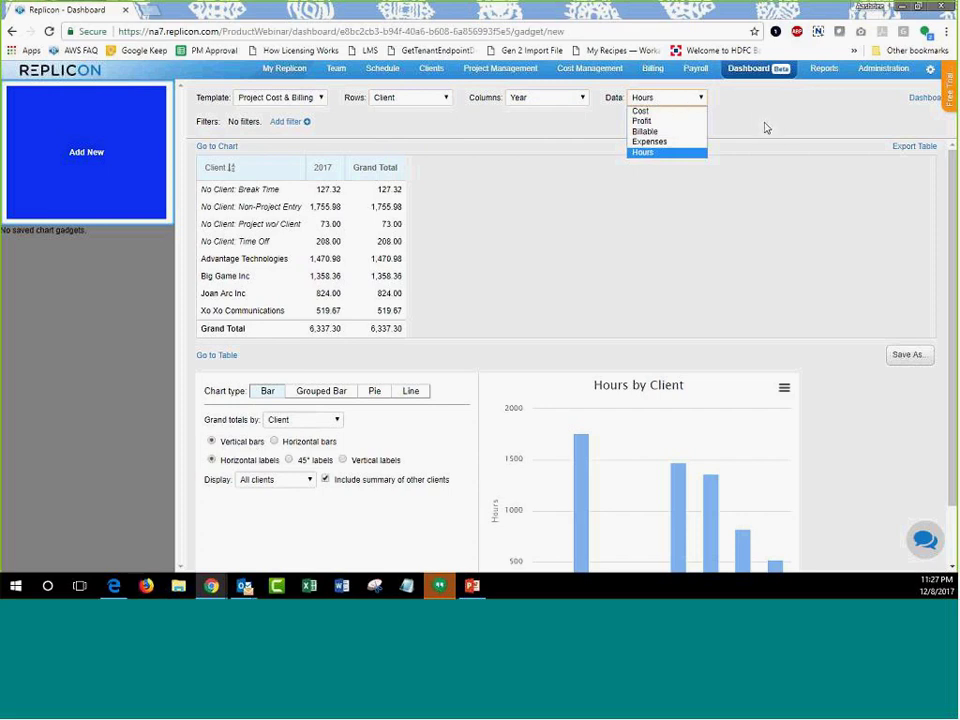
{"action": "left_click", "coordinate": [694, 216]}
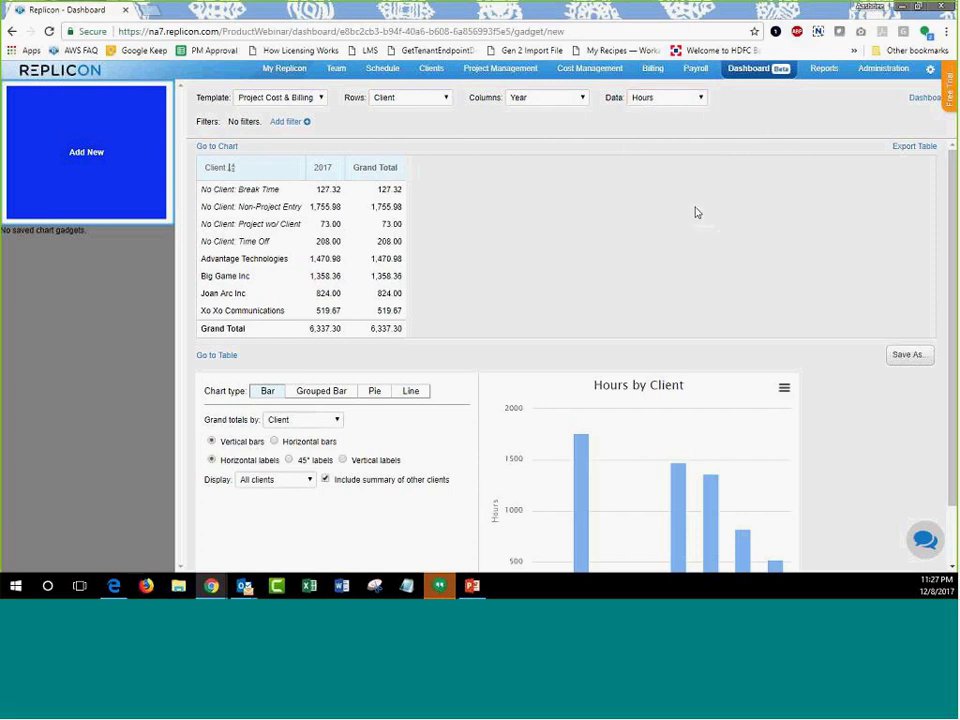
Preview Pie and Line types, settle on Grouped Bar, then drill into No Client: Non-Project Entry.
{"action": "scroll", "coordinate": [695, 212], "scroll_direction": "down", "scroll_amount": 1}
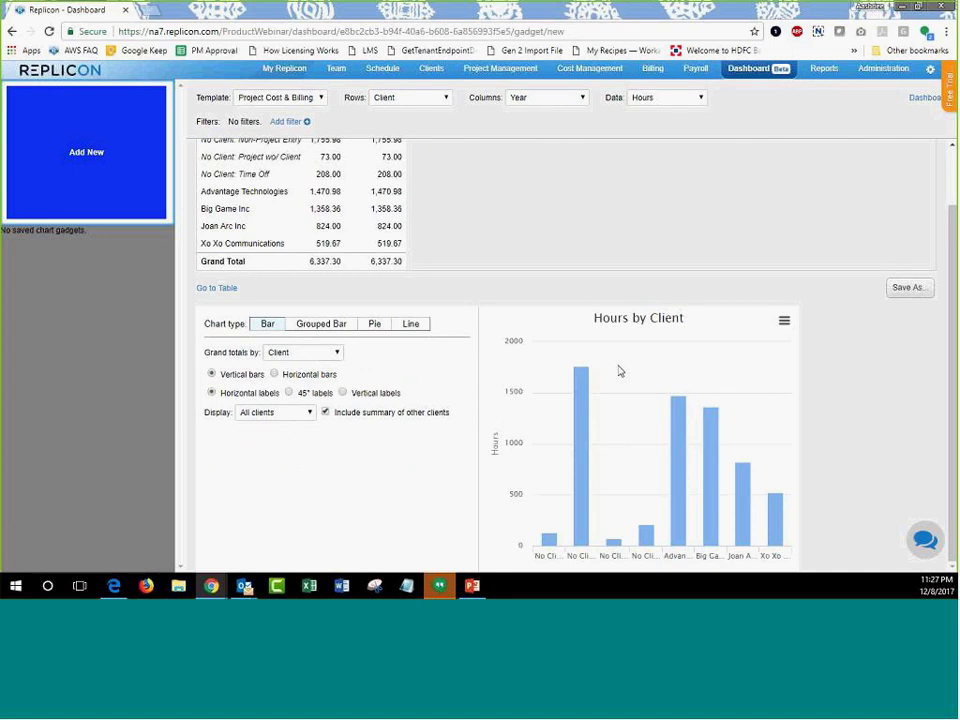
{"action": "left_click", "coordinate": [327, 328]}
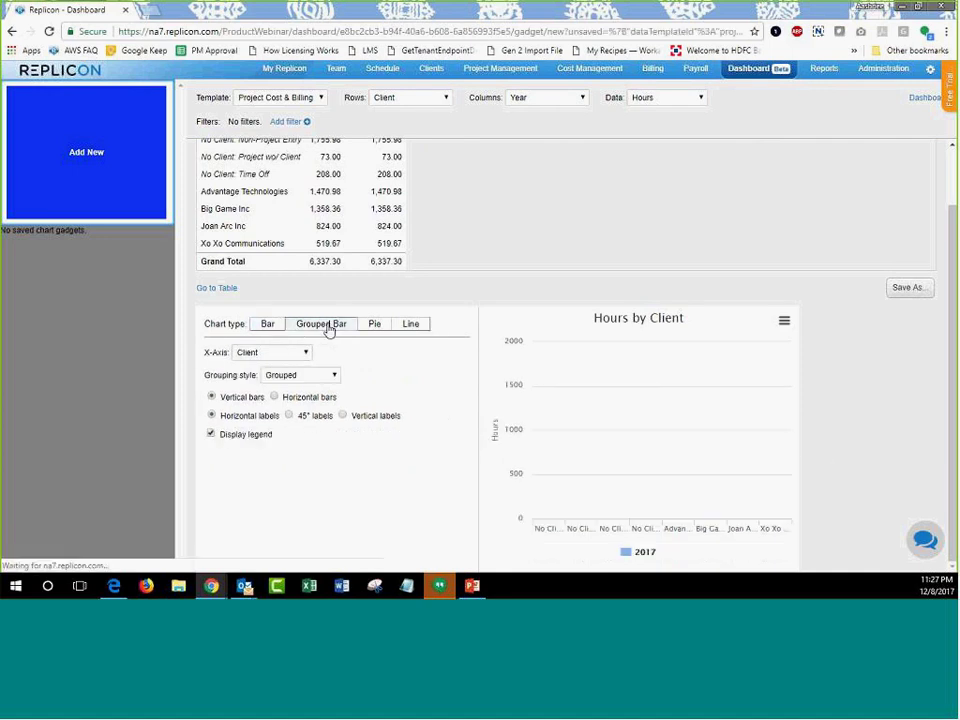
{"action": "left_click", "coordinate": [372, 327]}
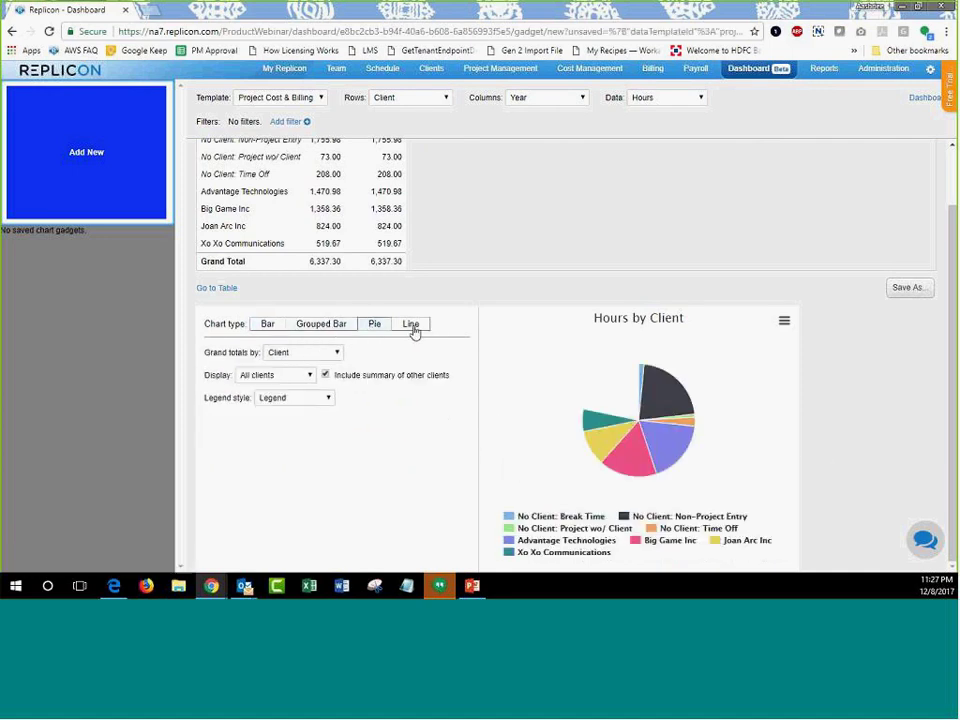
{"action": "left_click", "coordinate": [411, 326]}
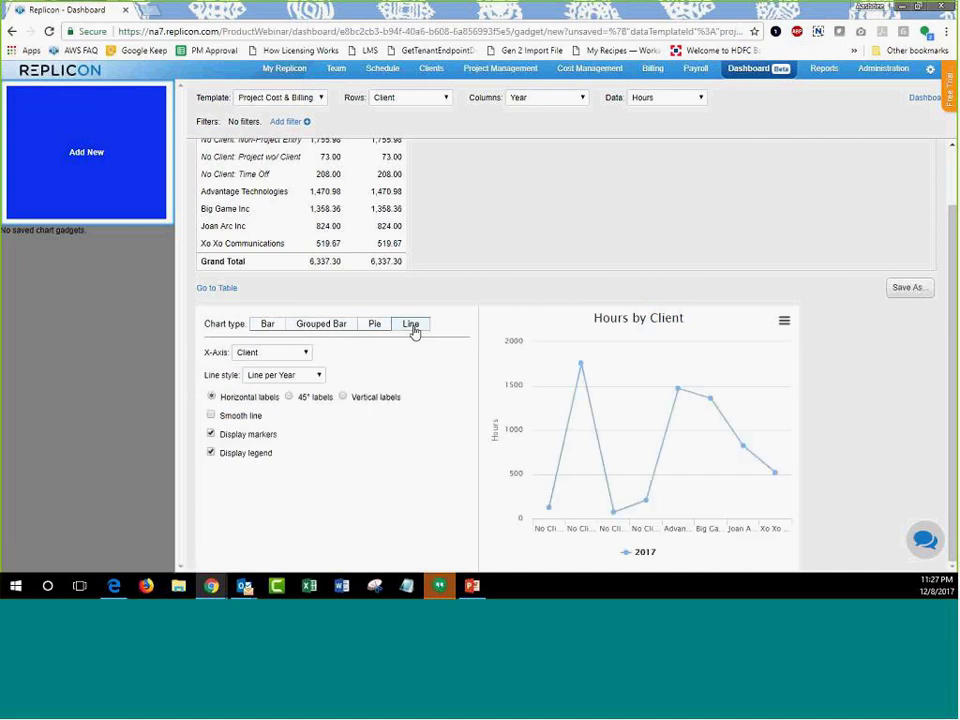
{"action": "left_click", "coordinate": [376, 328]}
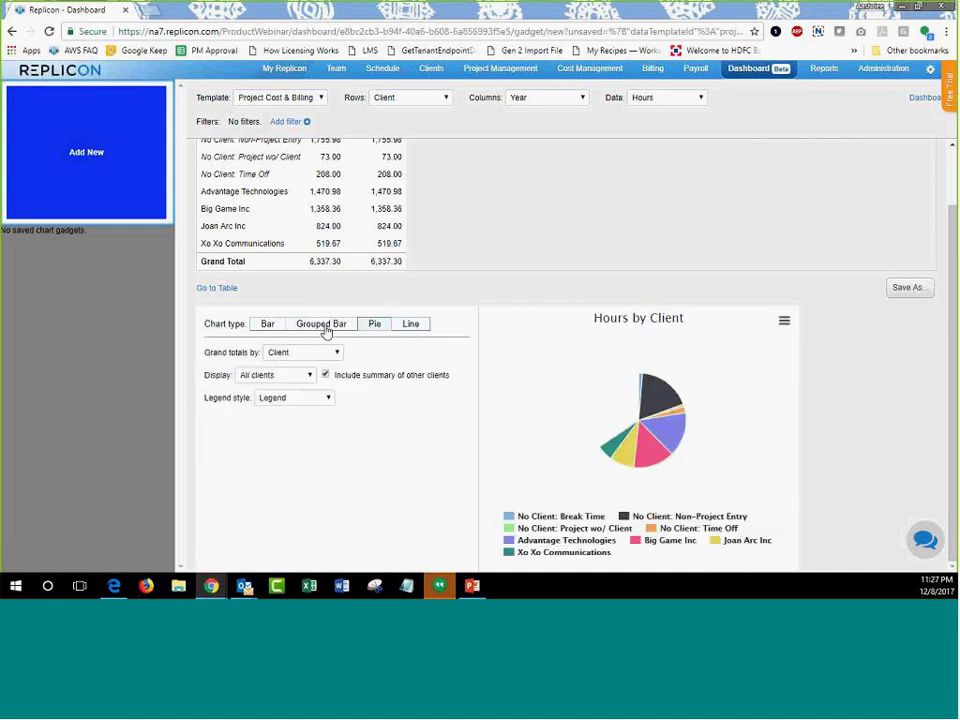
{"action": "left_click", "coordinate": [326, 332]}
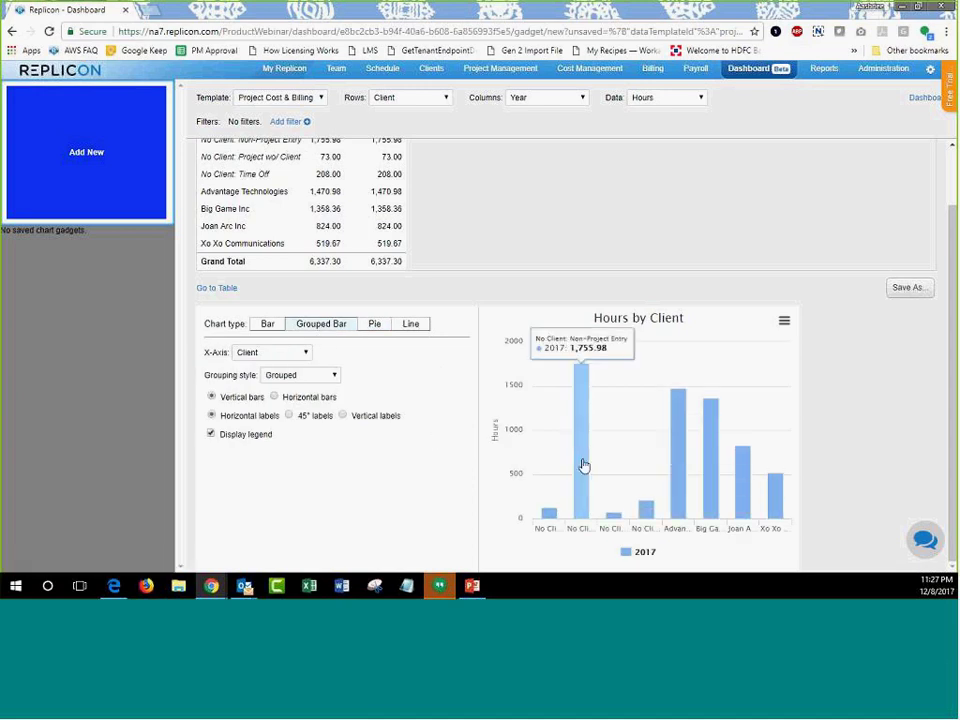
{"action": "left_click", "coordinate": [584, 466]}
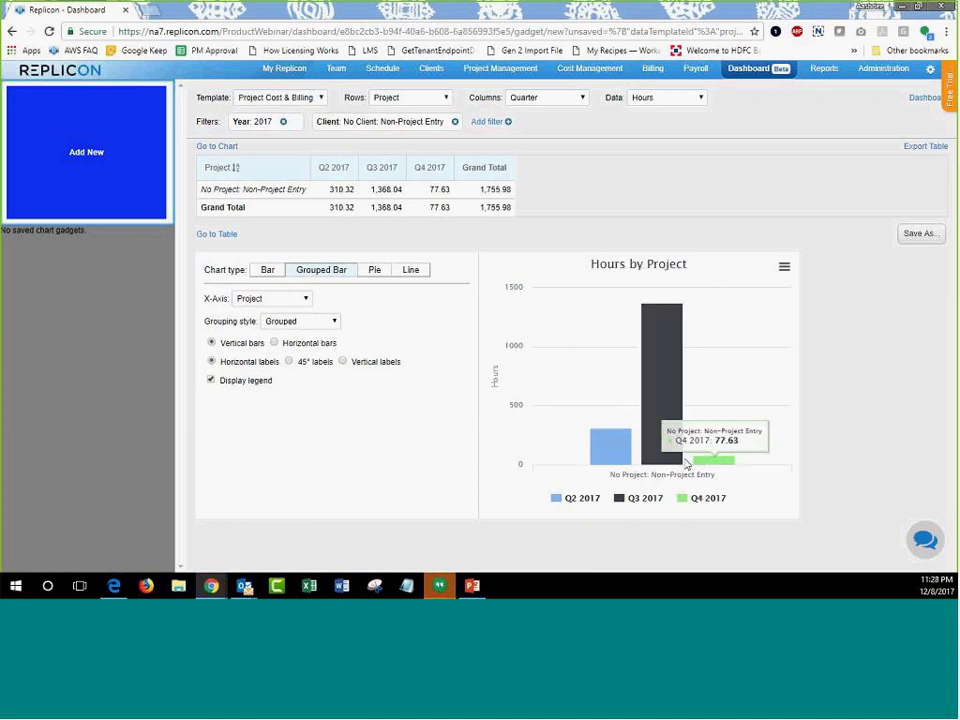
Return from the quarterly drill-down to the Hours by Client chart and begin saving it.
{"action": "left_click", "coordinate": [12, 33]}
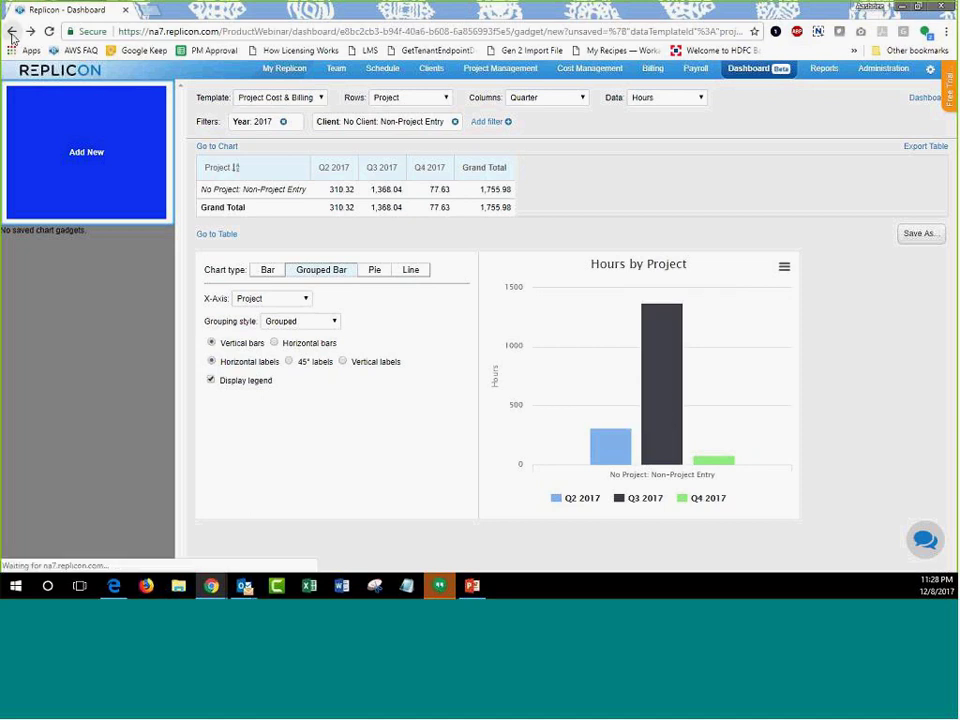
{"action": "scroll", "coordinate": [600, 427], "scroll_direction": "down", "scroll_amount": 1}
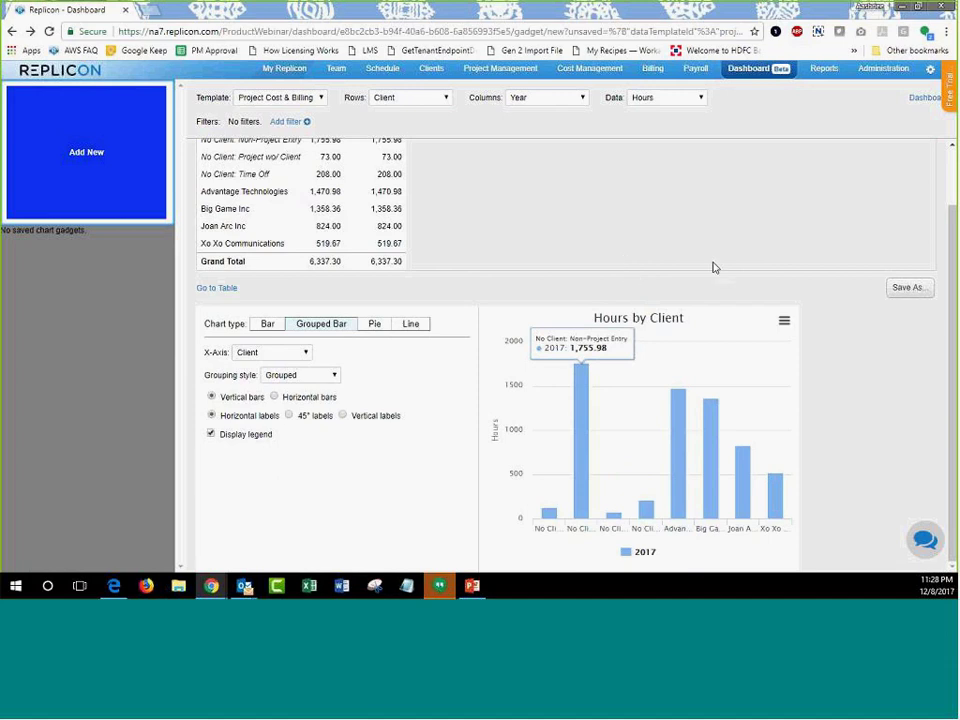
{"action": "left_click", "coordinate": [906, 290]}
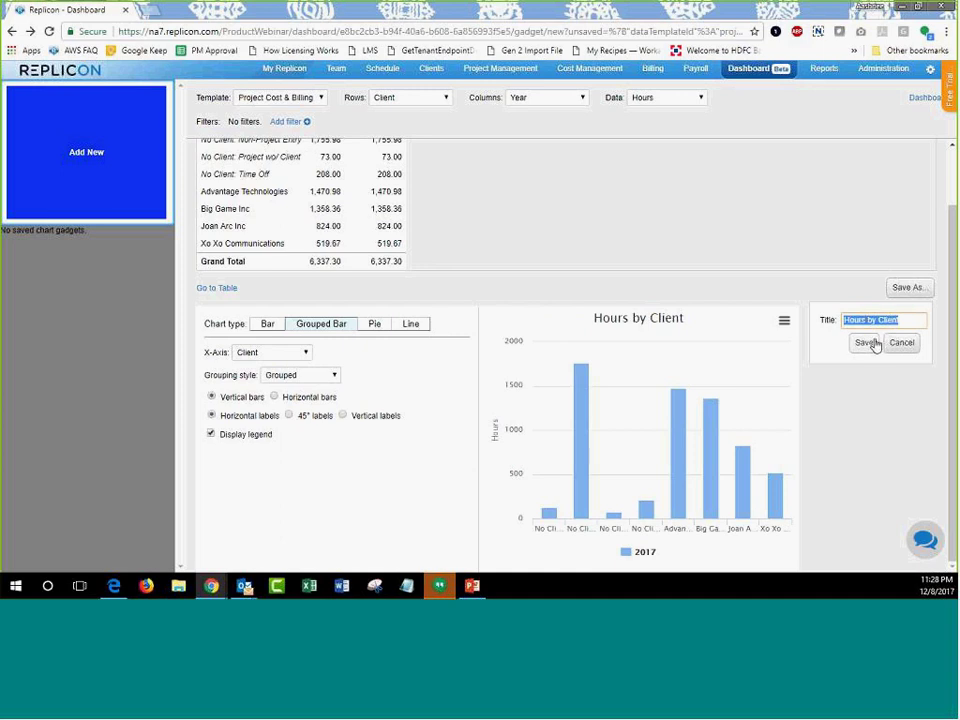
Save the grouped bar chart as the 'Hours by Client' gadget and open its menu.
{"action": "left_click", "coordinate": [900, 320]}
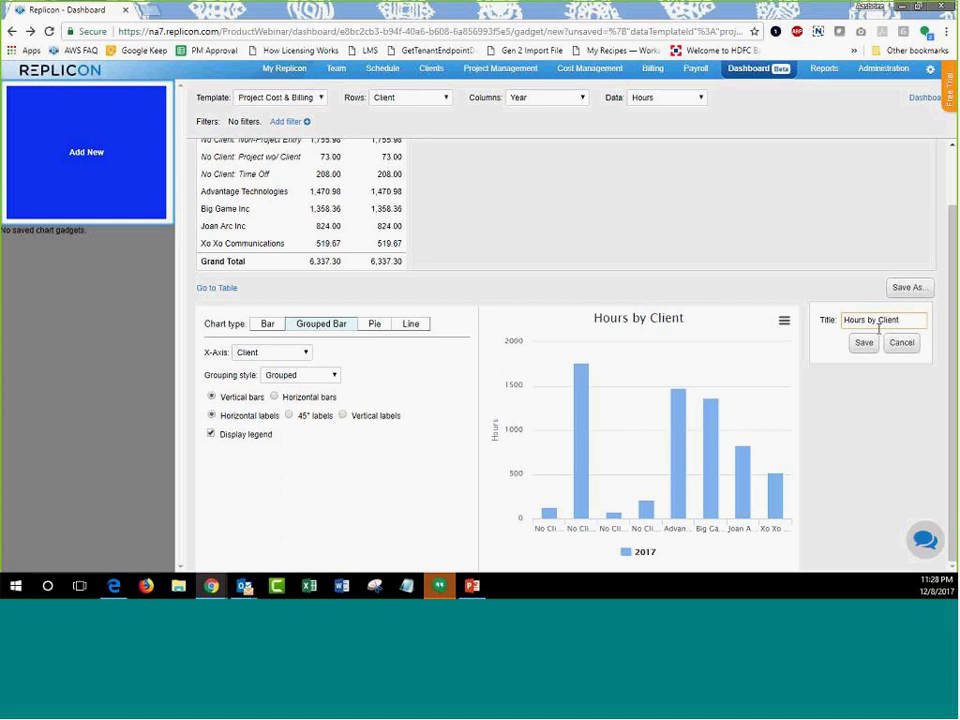
{"action": "left_click", "coordinate": [864, 345]}
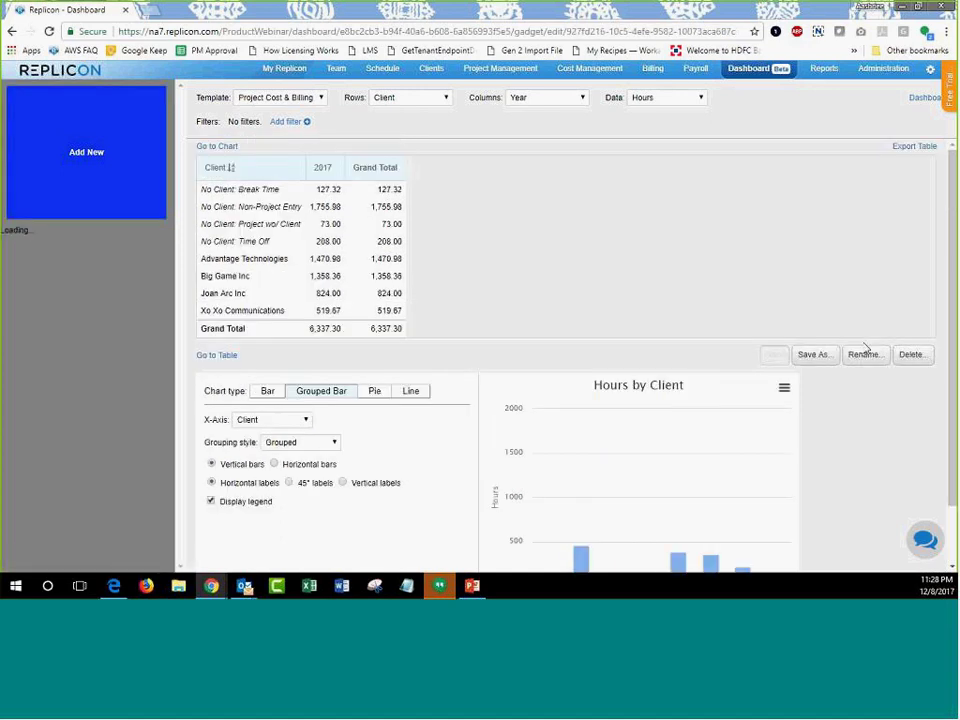
{"action": "scroll", "coordinate": [843, 345], "scroll_direction": "down", "scroll_amount": 1}
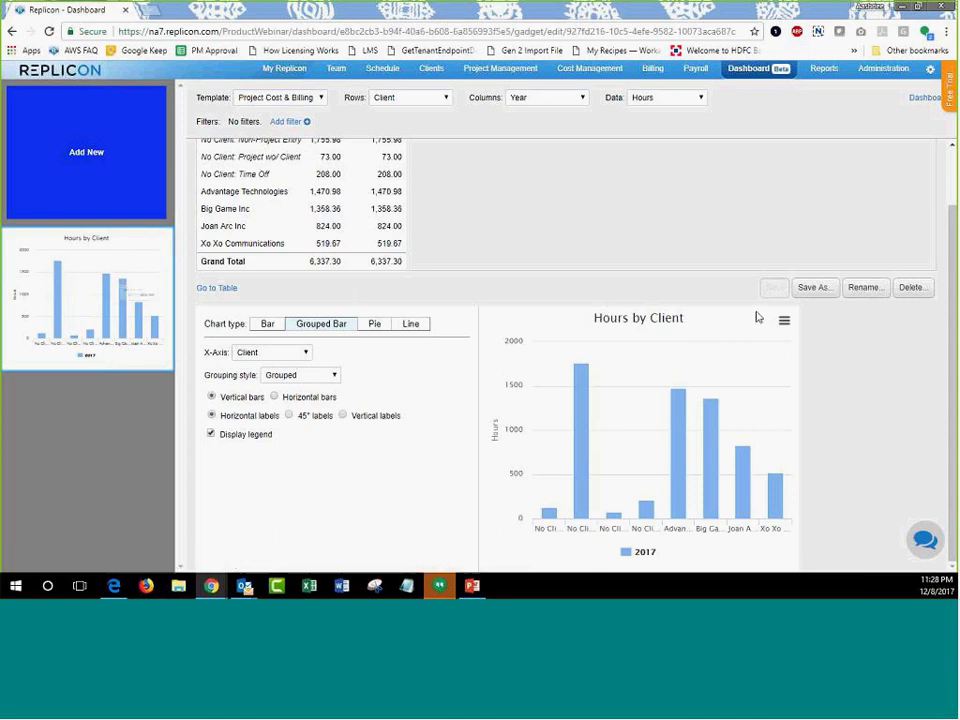
{"action": "left_click", "coordinate": [786, 322]}
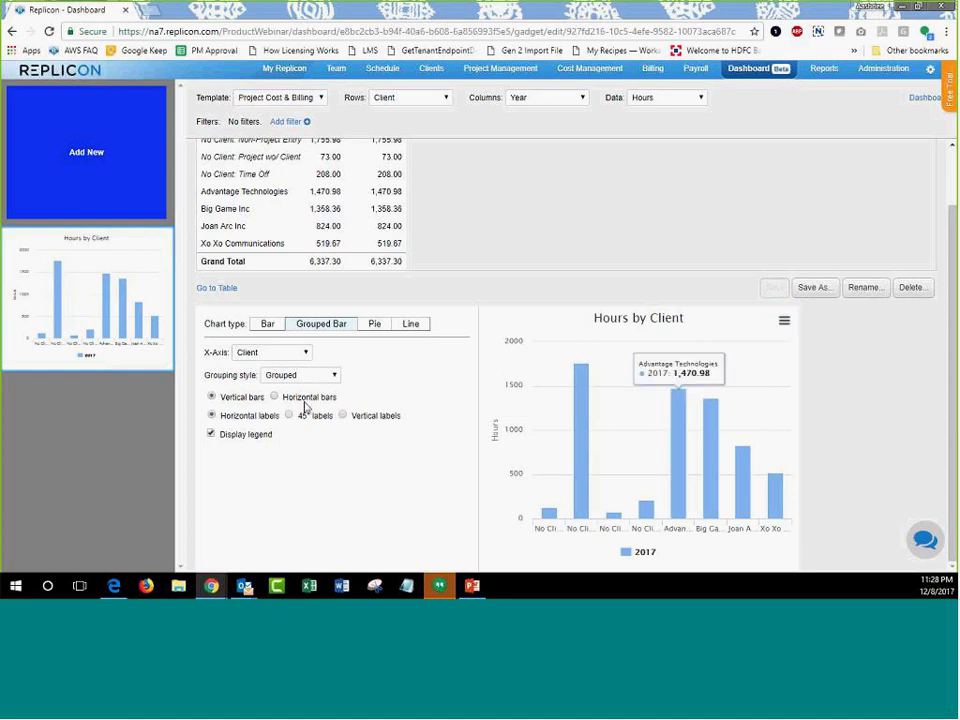
Make the chart a horizontal bar chart, trying 45° and vertical labels before keeping horizontal.
{"action": "left_click", "coordinate": [270, 325]}
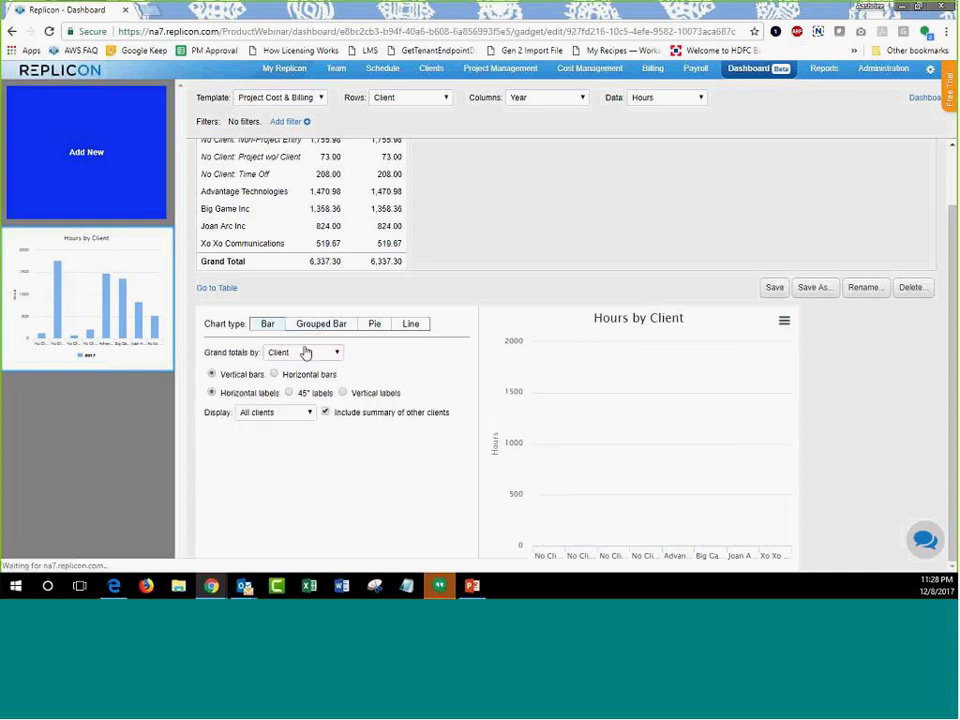
{"action": "left_click", "coordinate": [275, 374]}
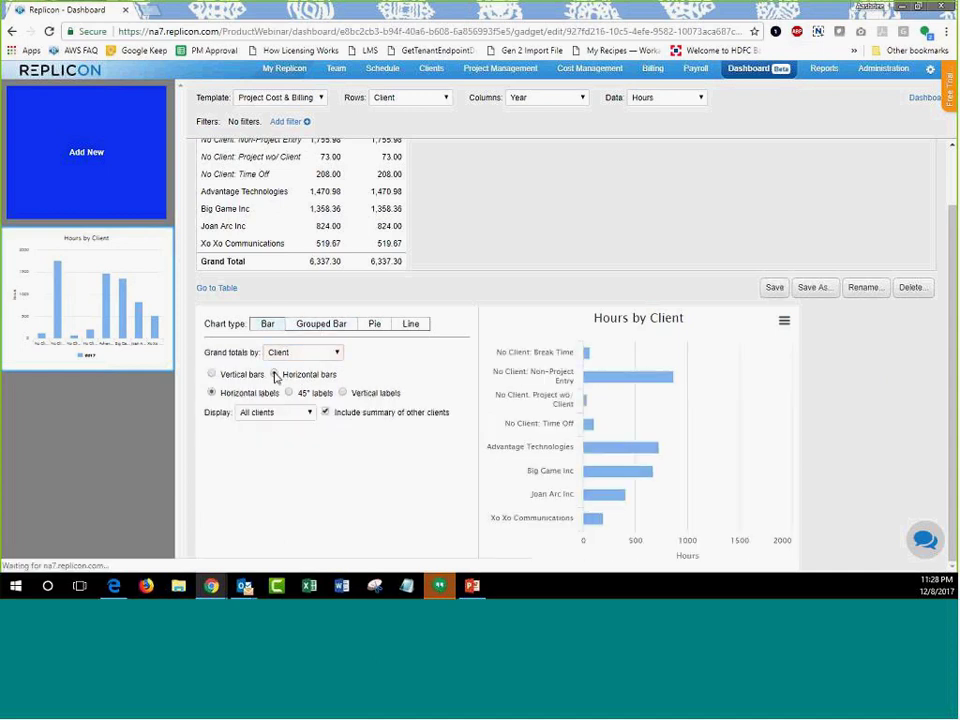
{"action": "left_click", "coordinate": [290, 393]}
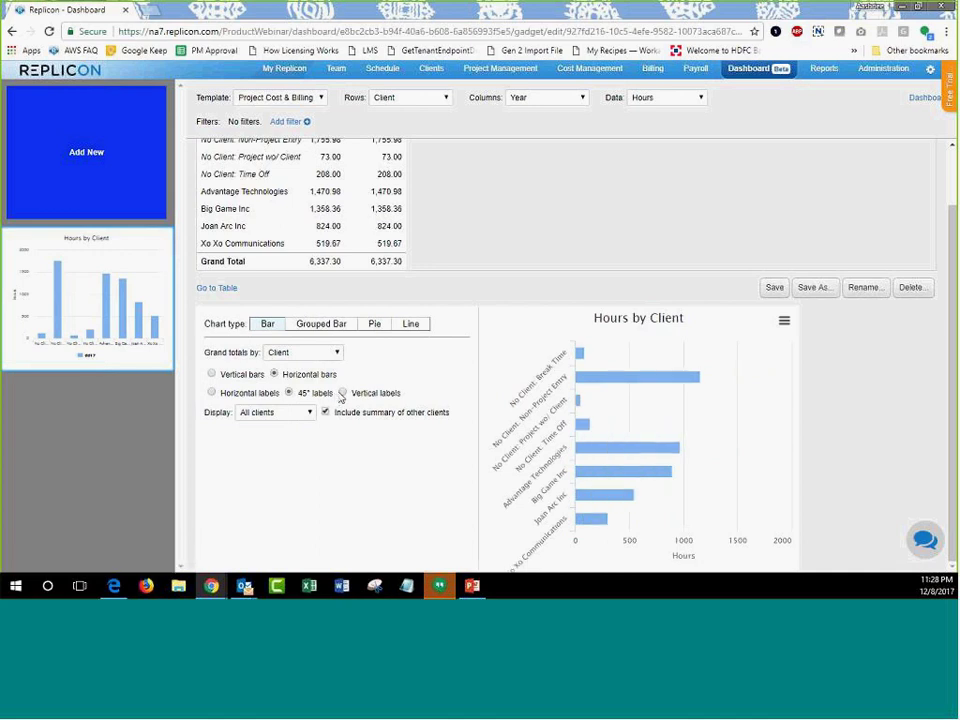
{"action": "left_click", "coordinate": [343, 393]}
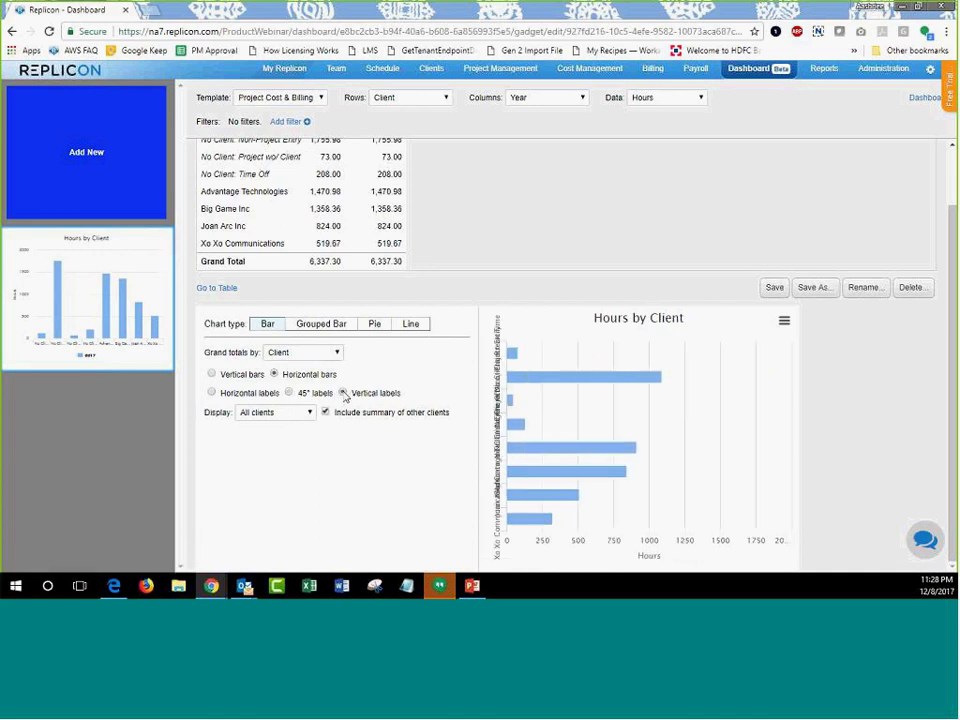
{"action": "left_click", "coordinate": [211, 393]}
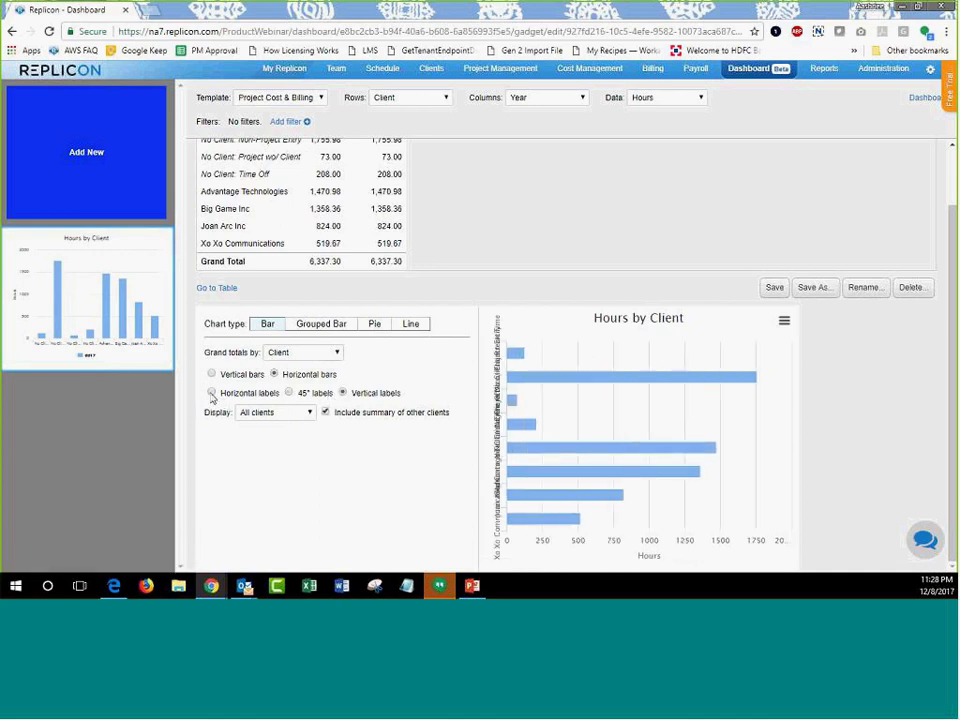
Limit the chart to the top 5 clients and save the gadget.
{"action": "left_click", "coordinate": [269, 418]}
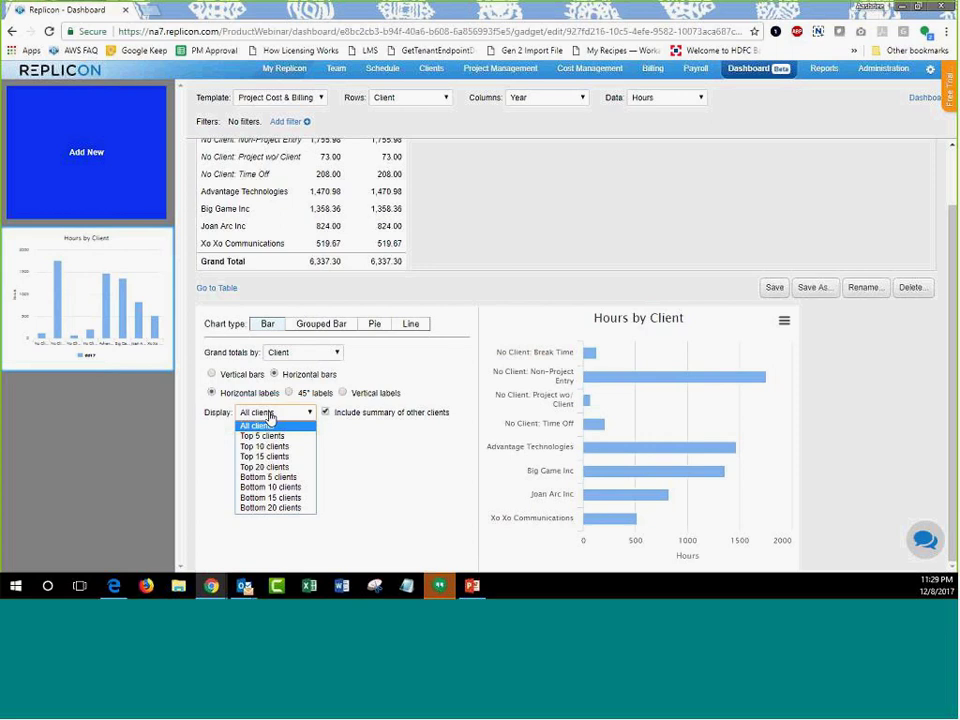
{"action": "left_click", "coordinate": [268, 436]}
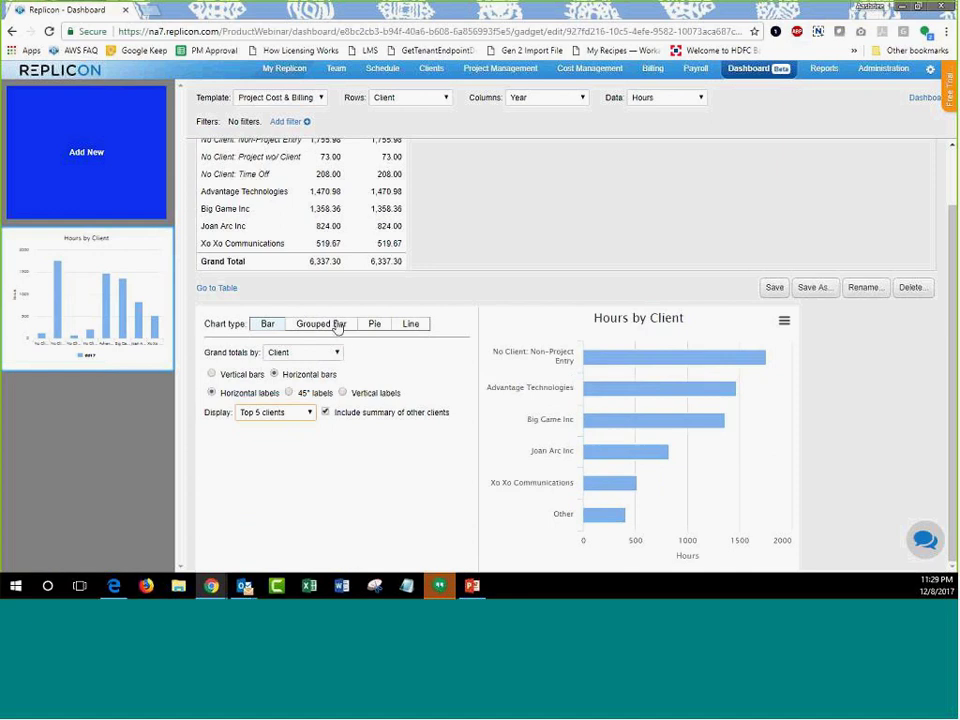
{"action": "left_click", "coordinate": [776, 289]}
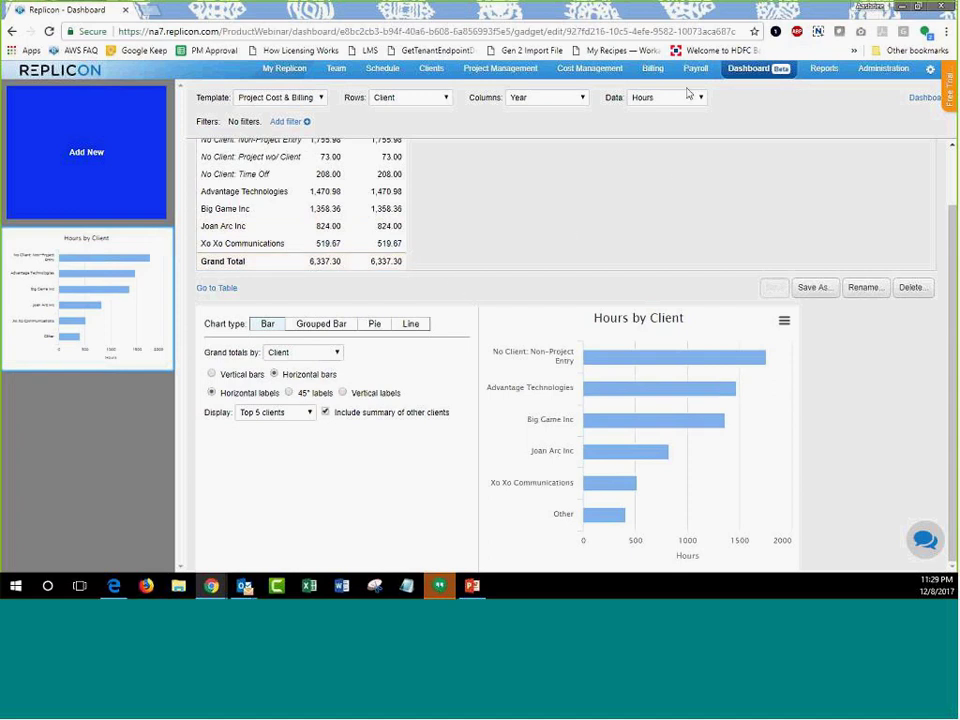
{"action": "left_click", "coordinate": [759, 72]}
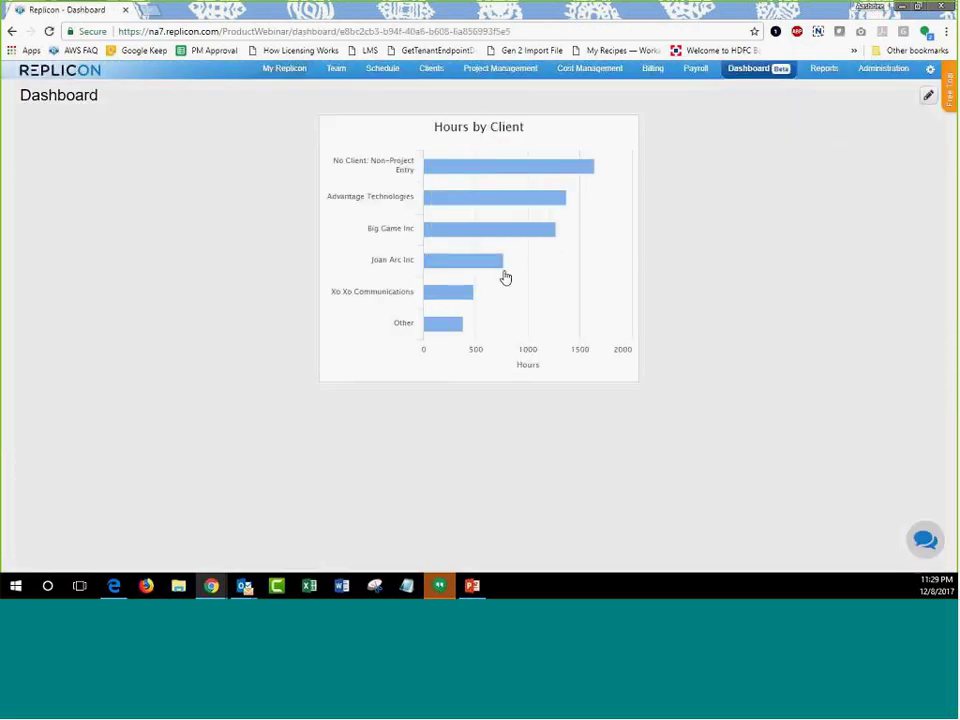
Reopen the Hours by Client gadget in the chart editor from the dashboard's edit mode.
{"action": "mouse_move", "coordinate": [366, 256]}
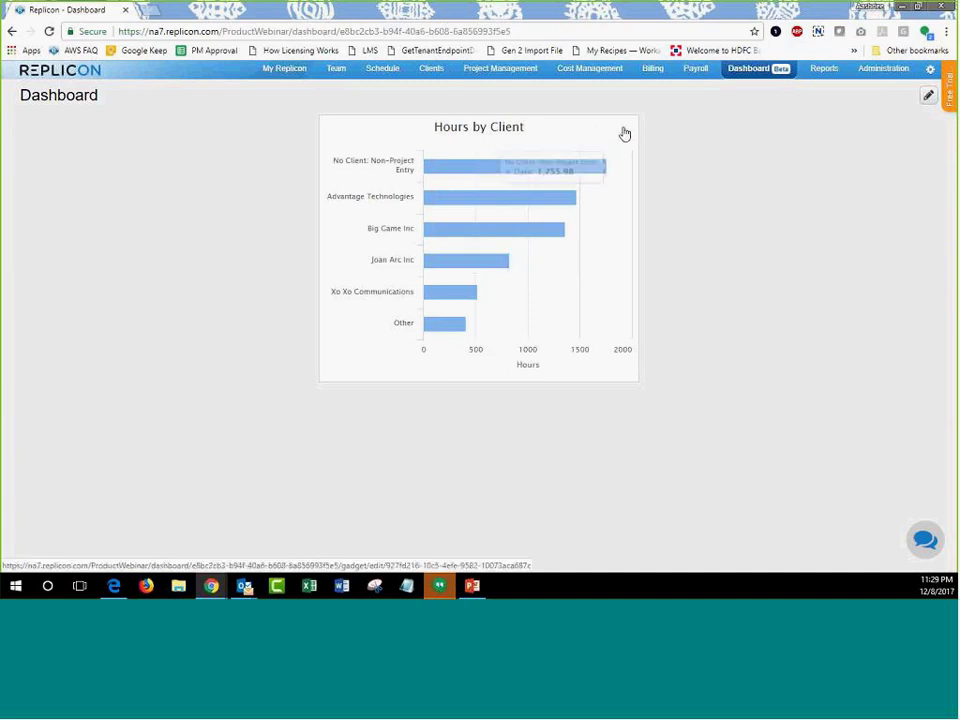
{"action": "left_click", "coordinate": [928, 97]}
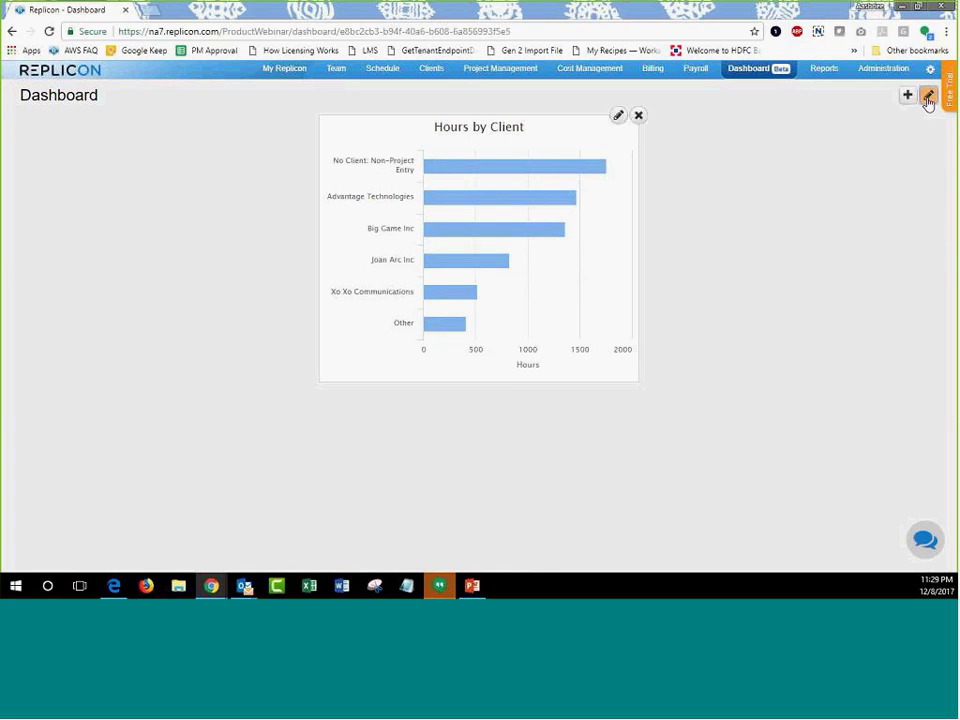
{"action": "left_click", "coordinate": [619, 117]}
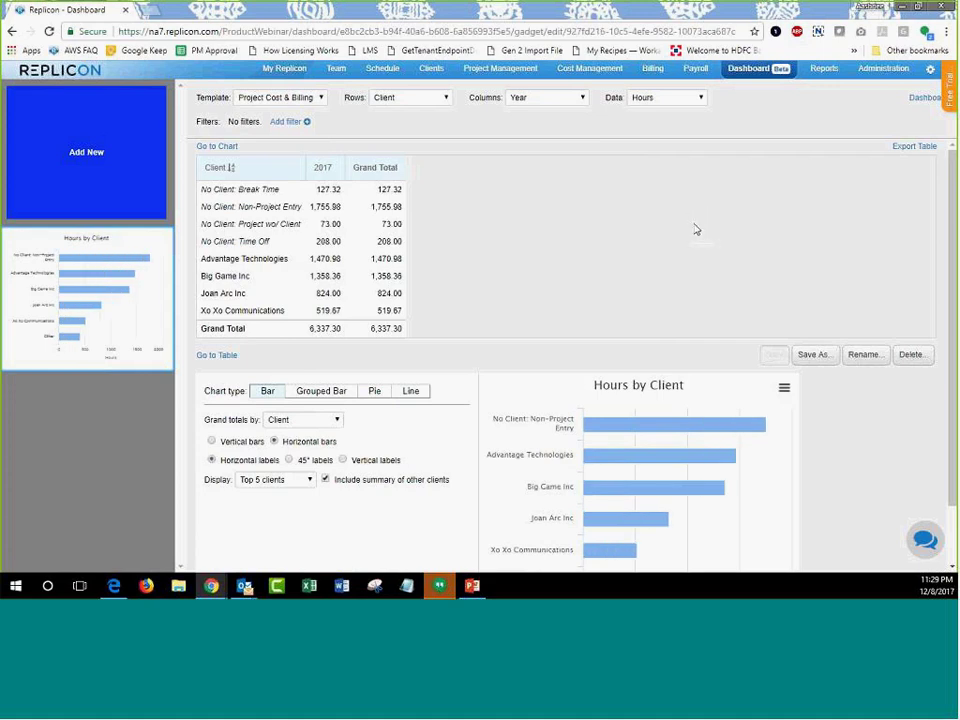
{"action": "left_click", "coordinate": [288, 122]}
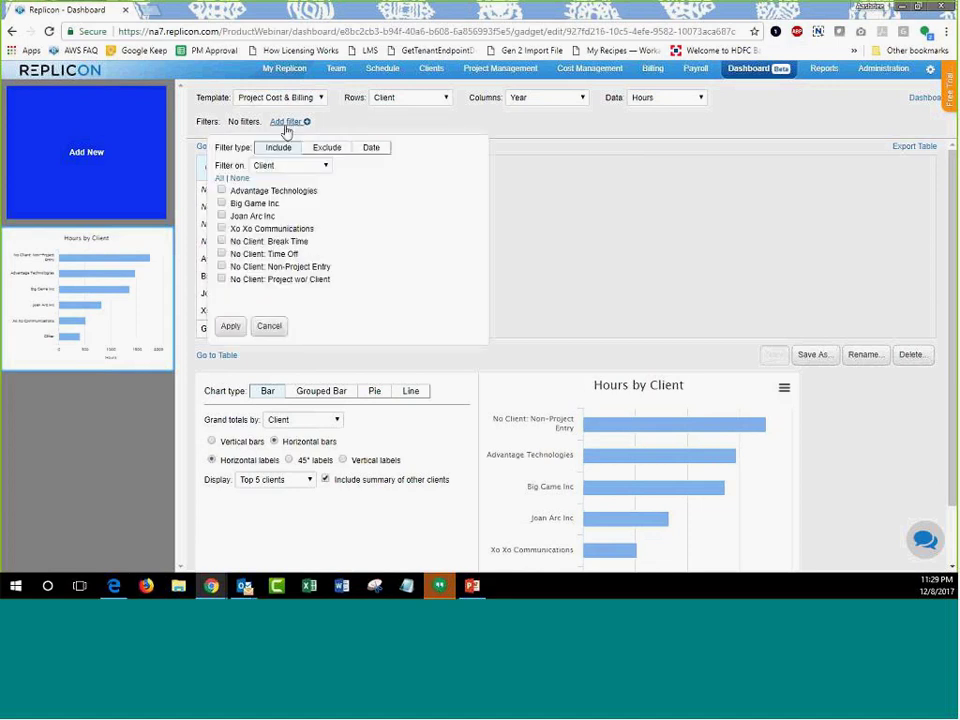
{"action": "left_click", "coordinate": [325, 155]}
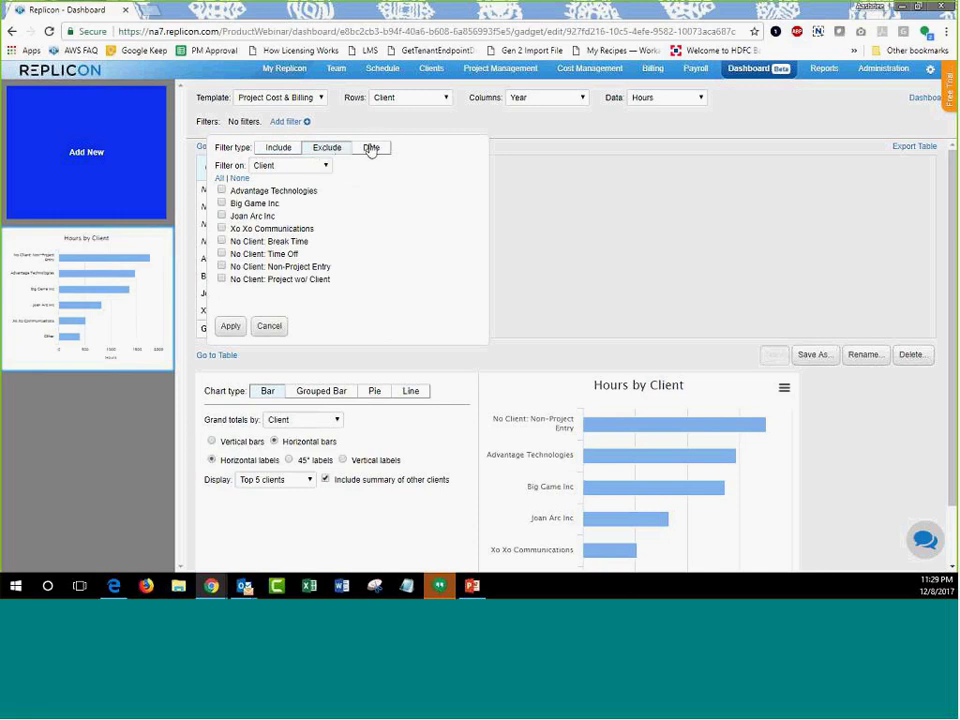
{"action": "left_click", "coordinate": [370, 148]}
{"action": "left_click", "coordinate": [269, 204]}
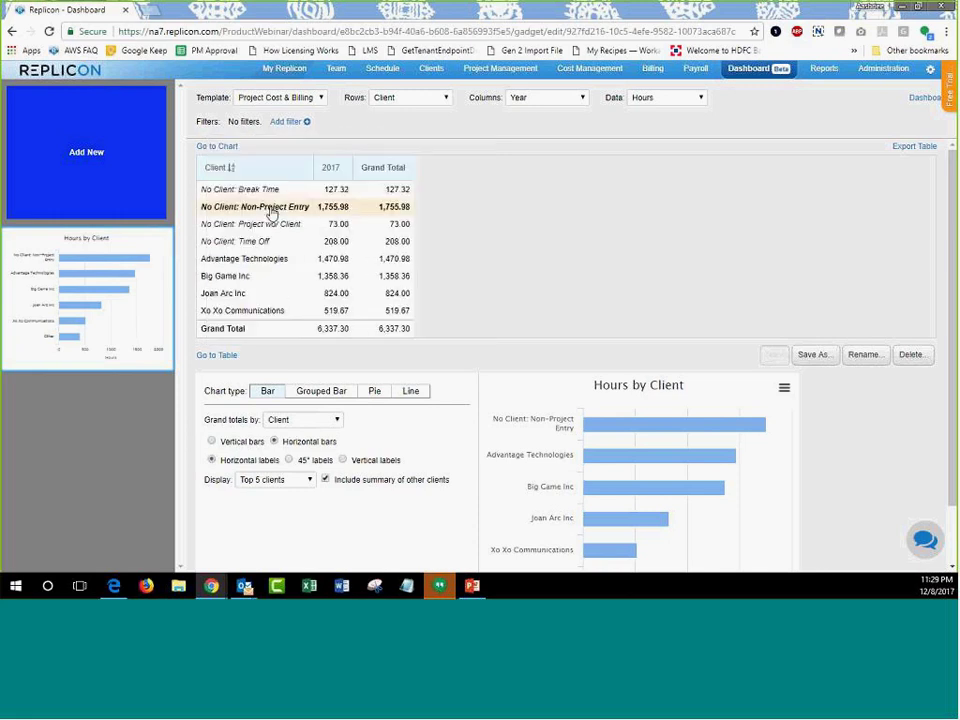